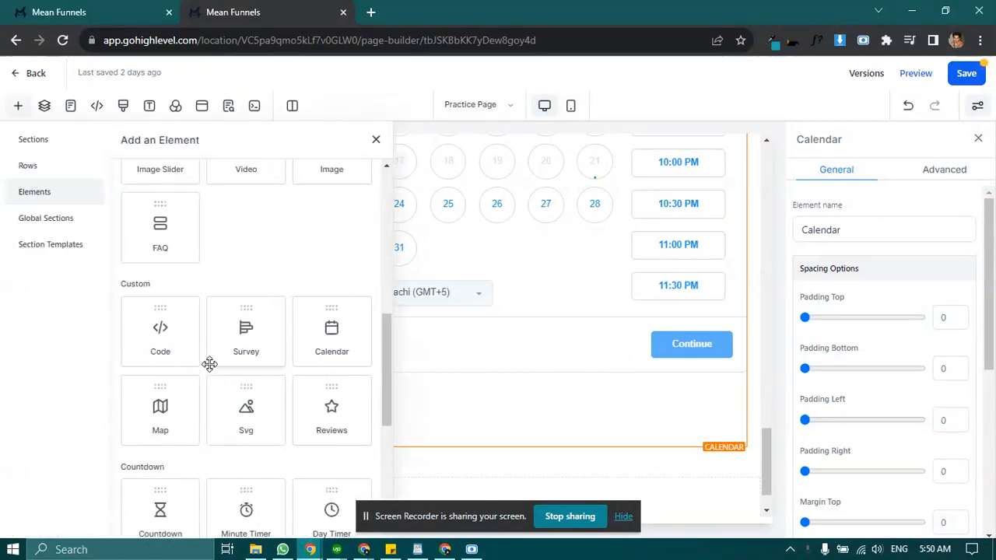
- Add a Code element below the calendar and open its custom Javascript/HTML editor, closing it without entering code
click(172, 336)
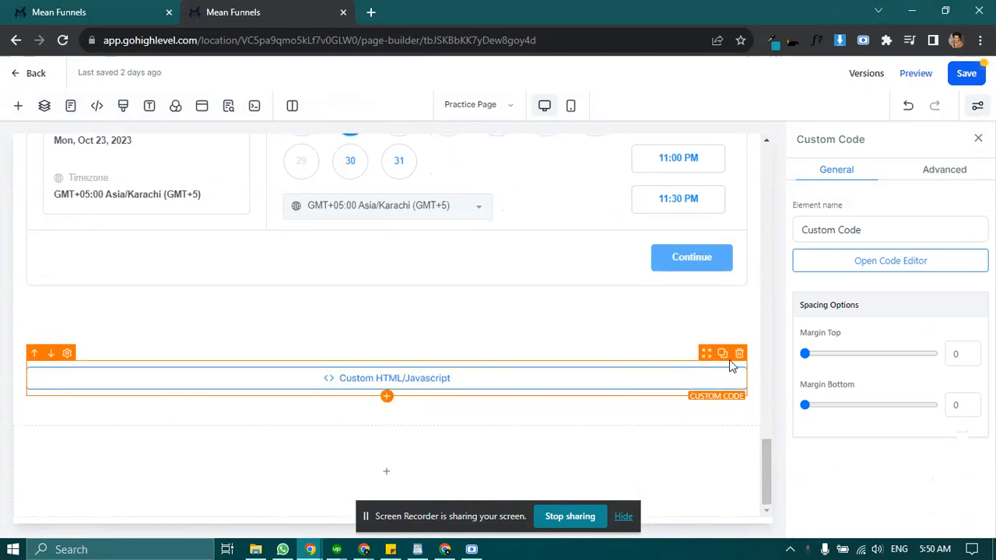
click(846, 269)
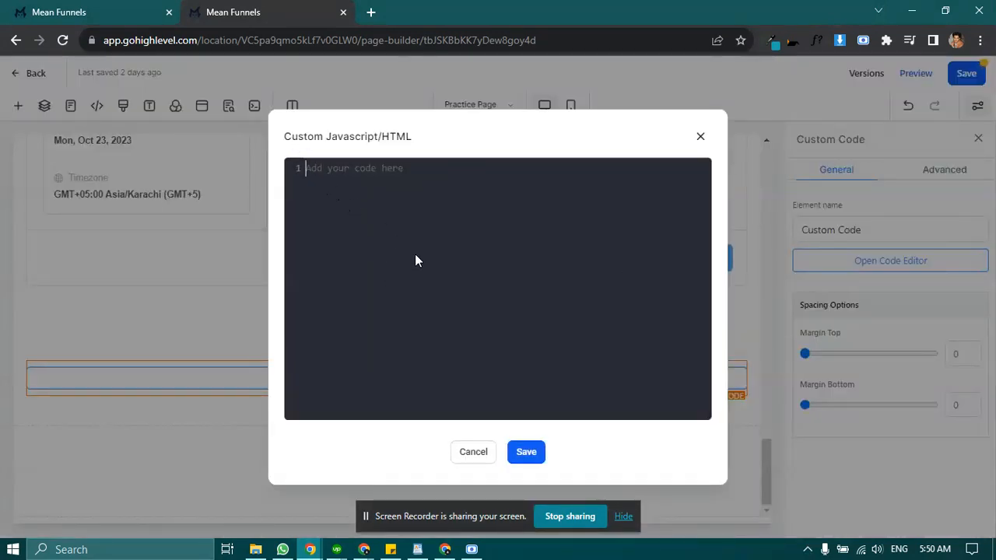
click(360, 202)
click(698, 139)
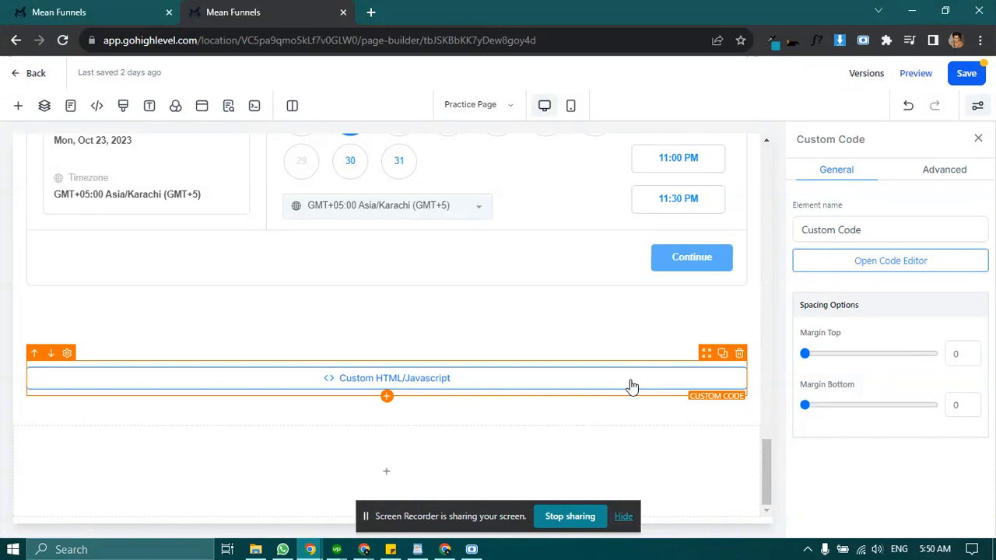
- Delete the Custom HTML/Javascript element below the calendar
click(388, 396)
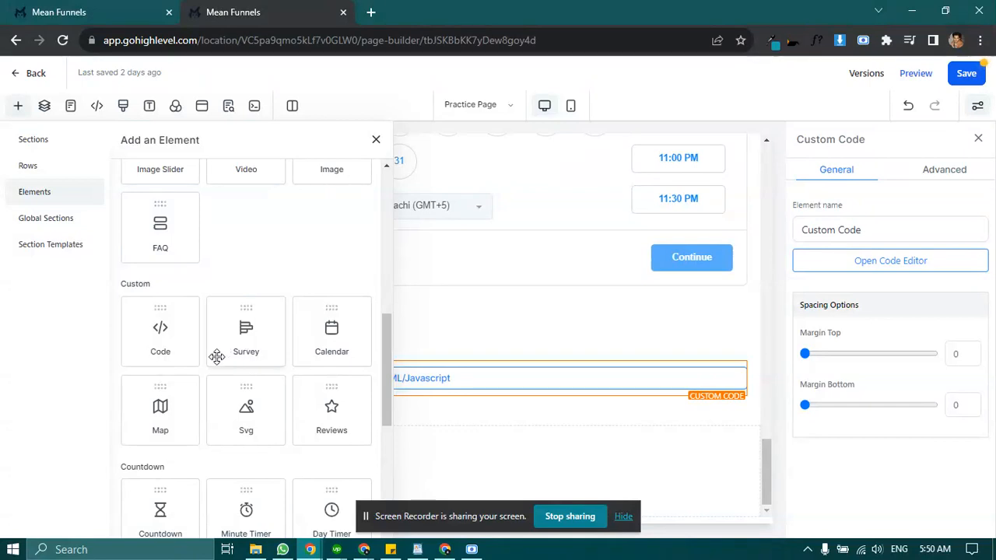
click(376, 139)
scroll(359, 269, up, 5)
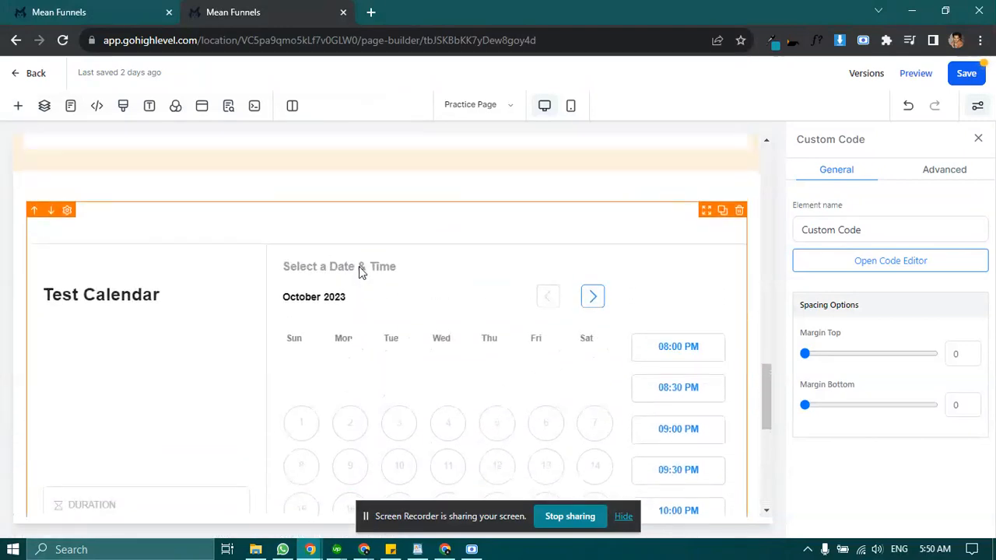
scroll(363, 271, down, 6)
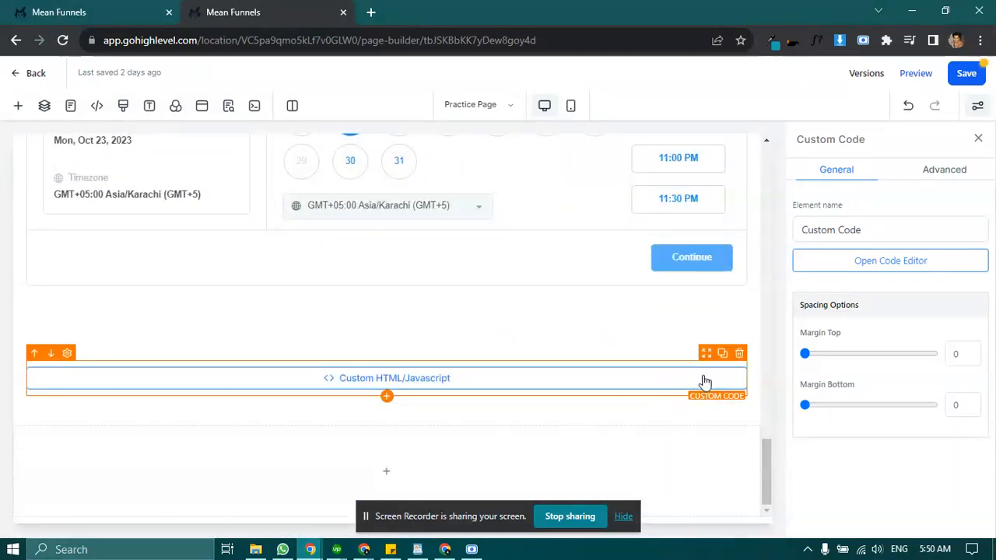
click(739, 355)
scroll(365, 333, up, 3)
scroll(308, 309, up, 3)
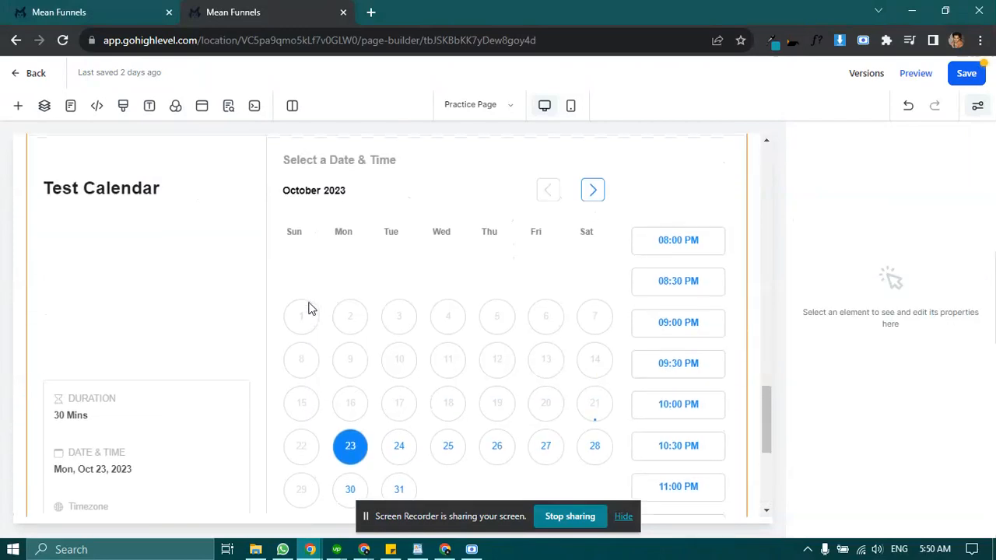
scroll(309, 309, down, 4)
click(309, 238)
scroll(299, 252, up, 3)
- Leave the page builder for the Practice funnel overview and open the account's calendar settings
click(85, 20)
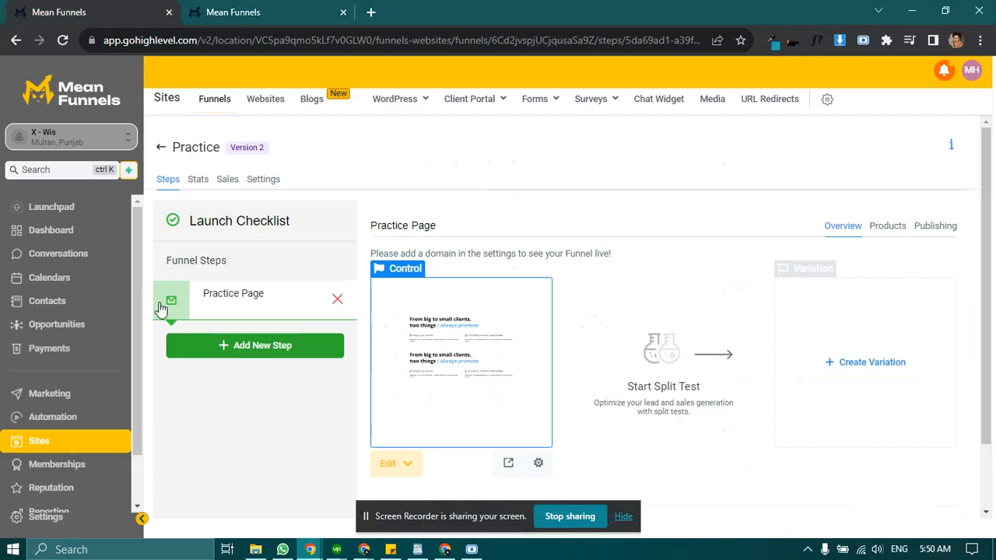
click(48, 498)
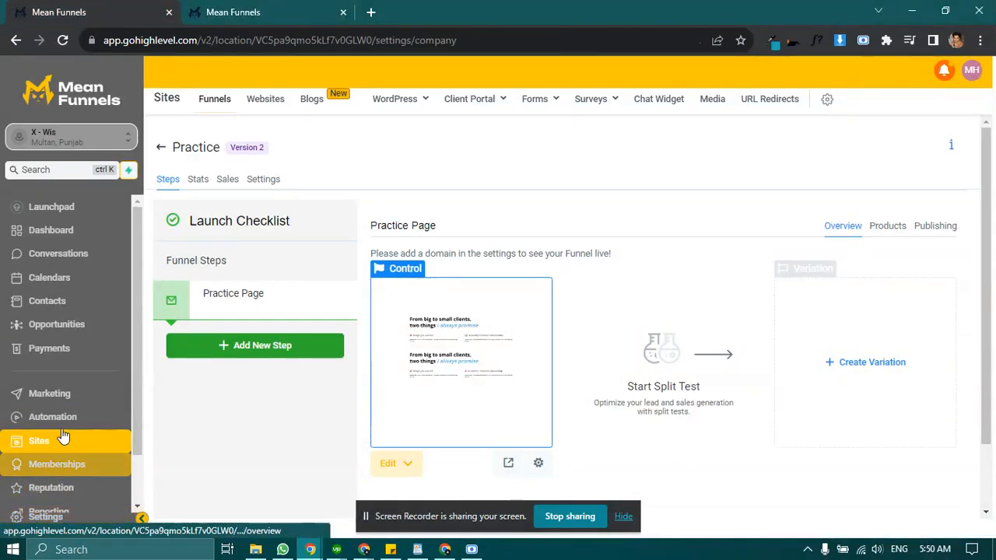
scroll(62, 424, down, 3)
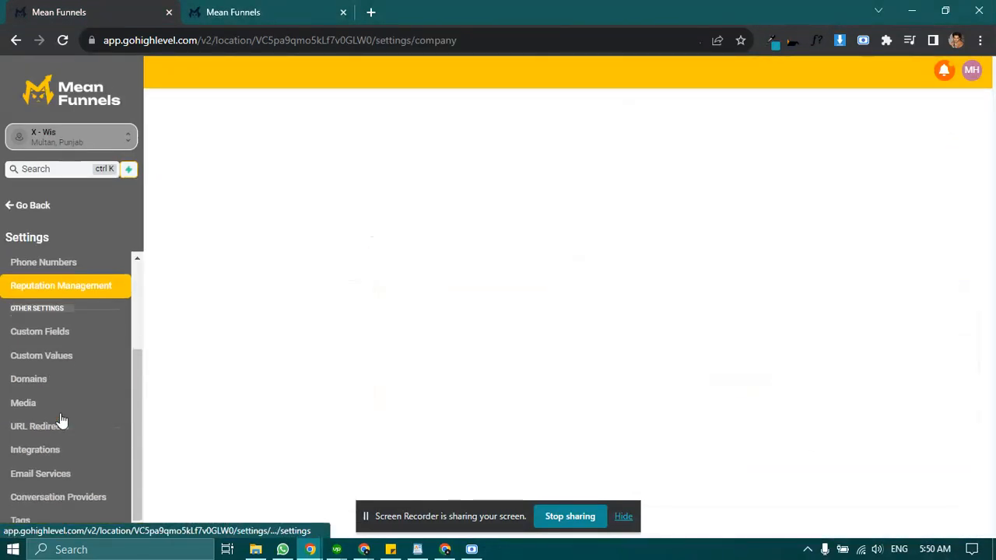
scroll(60, 413, up, 3)
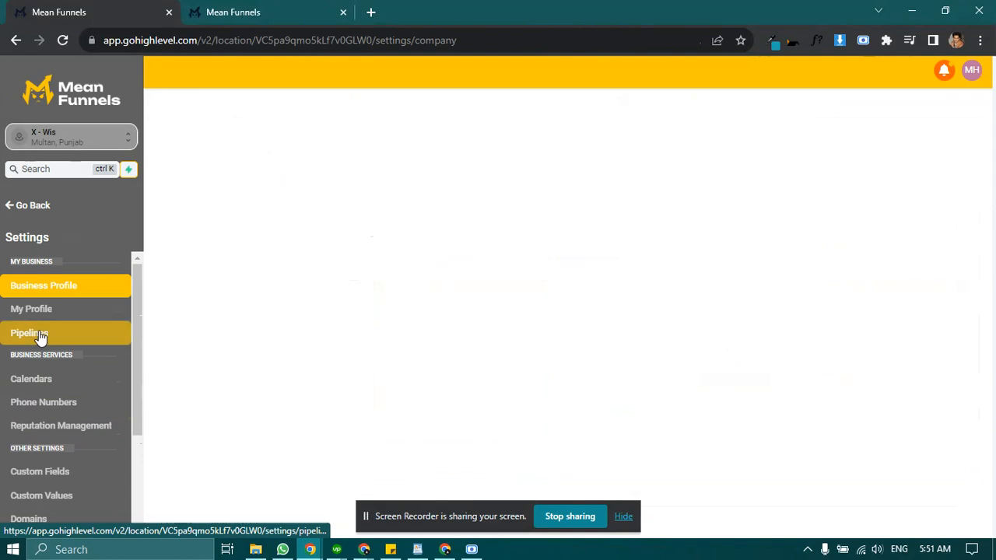
click(46, 384)
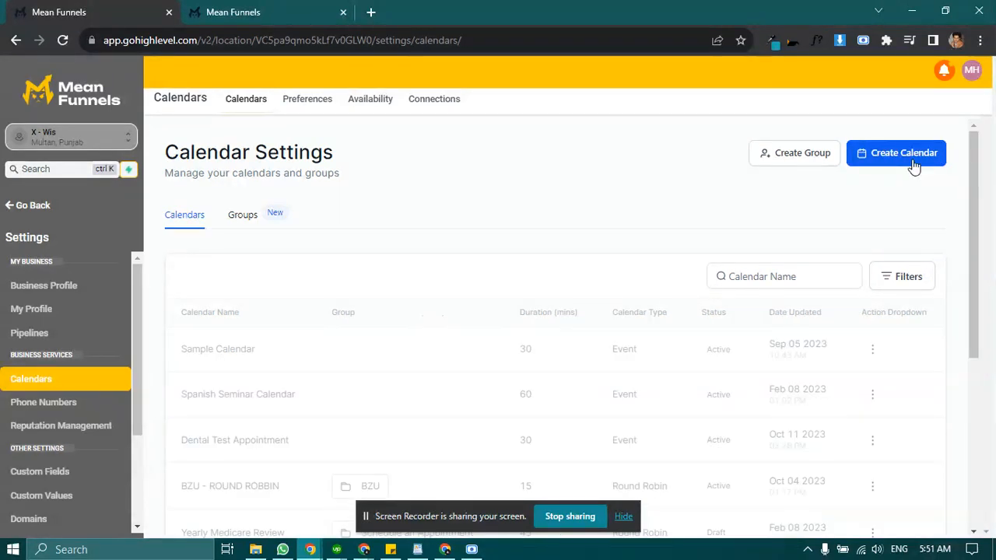
- Start a new calendar with the Round Robin scheduling type and name it "Practice Calendar"
click(904, 155)
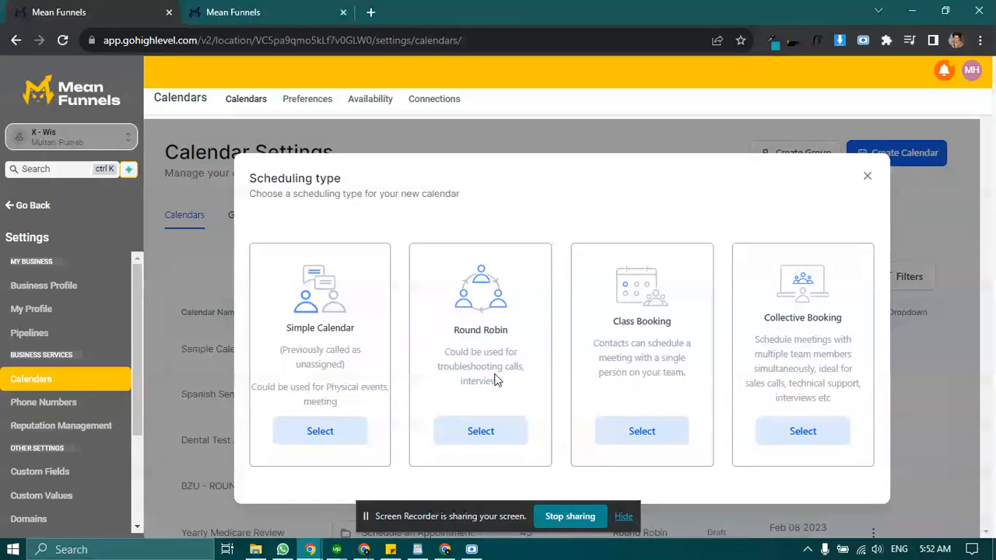
click(482, 432)
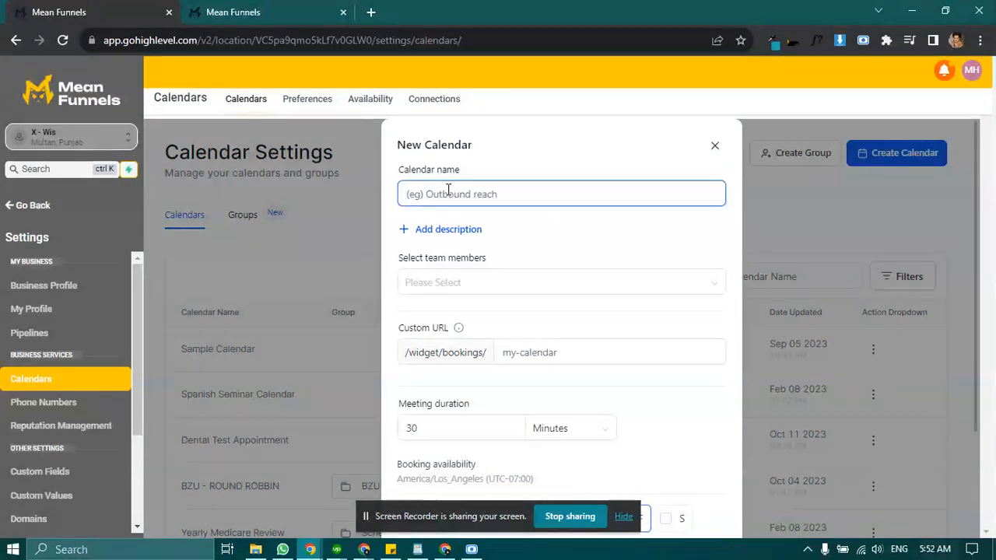
click(448, 194)
text(Test + 1)
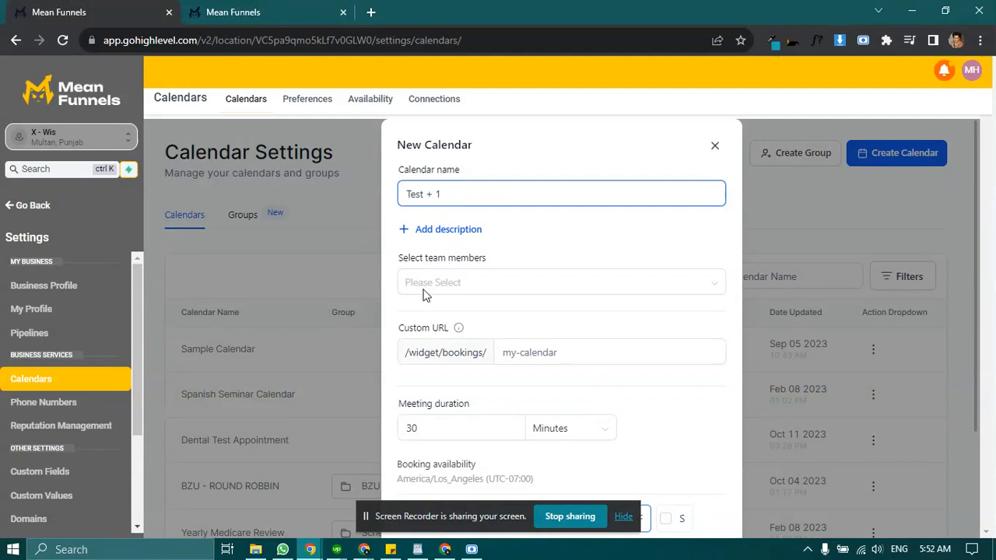
triple_click(448, 195)
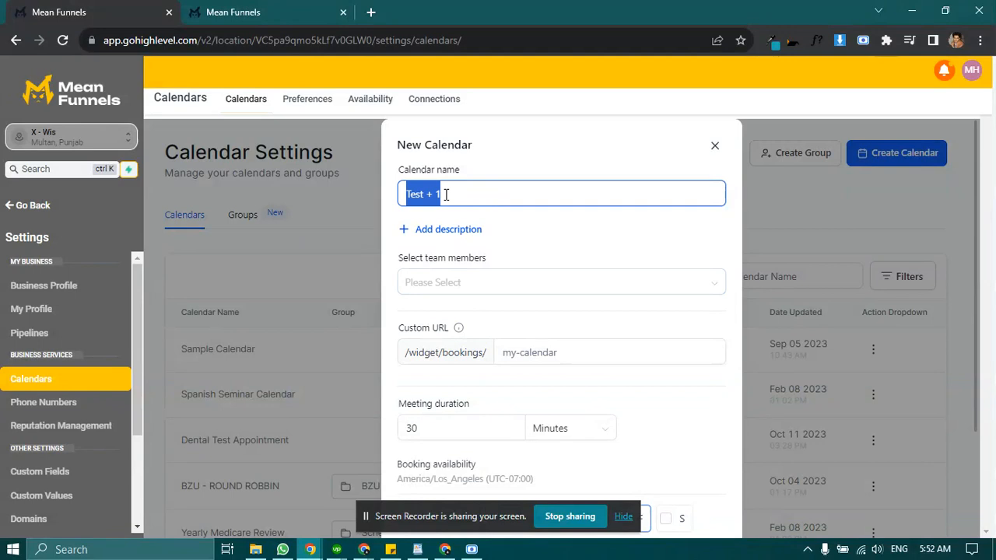
text(F)
text(racti)
text(ce)
text( Calendar)
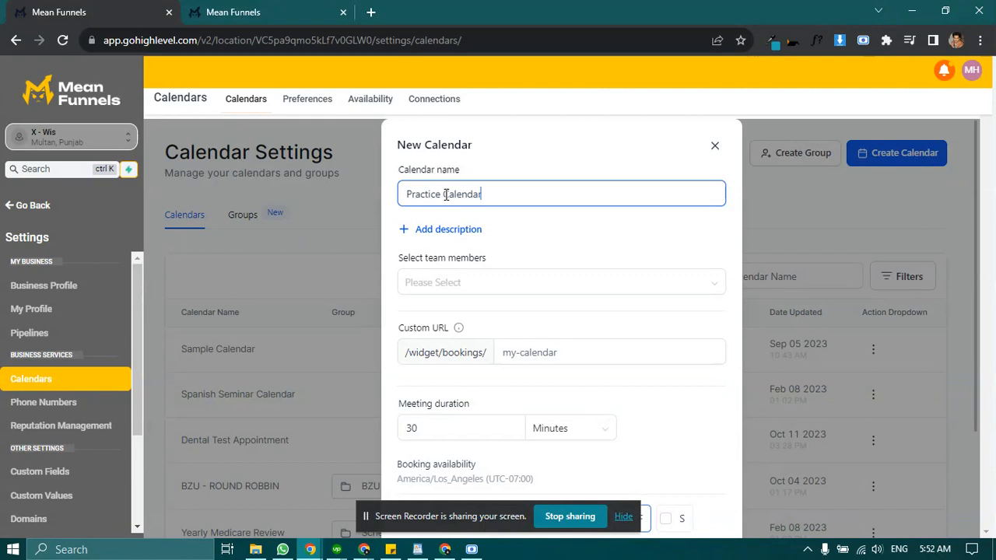
- Assign one team member from the available users to the new calendar
click(454, 285)
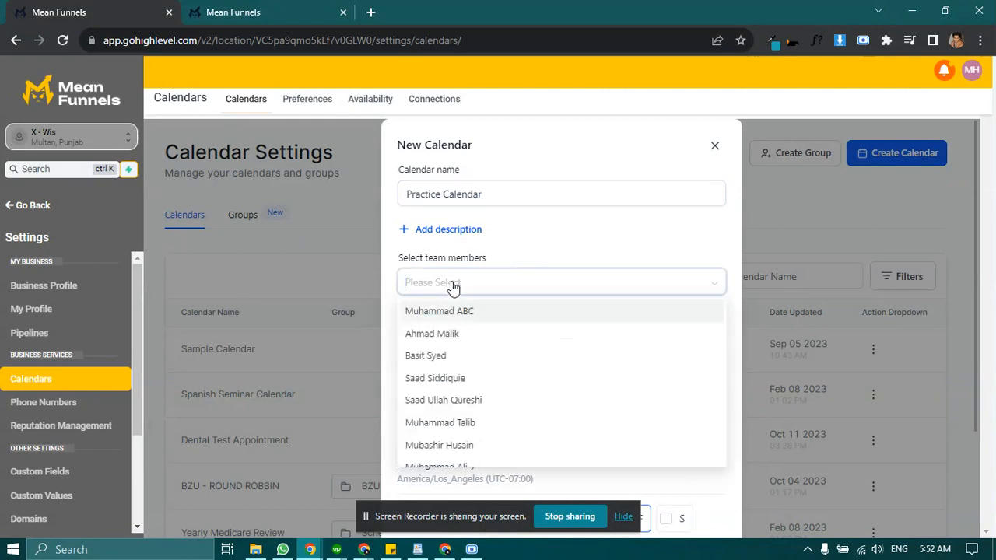
scroll(456, 383, down, 2)
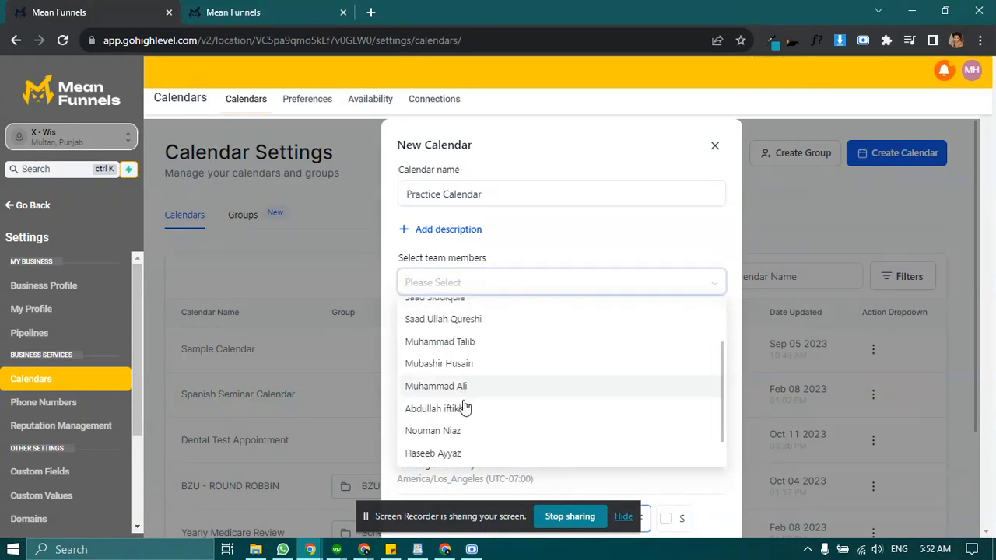
click(462, 364)
click(517, 257)
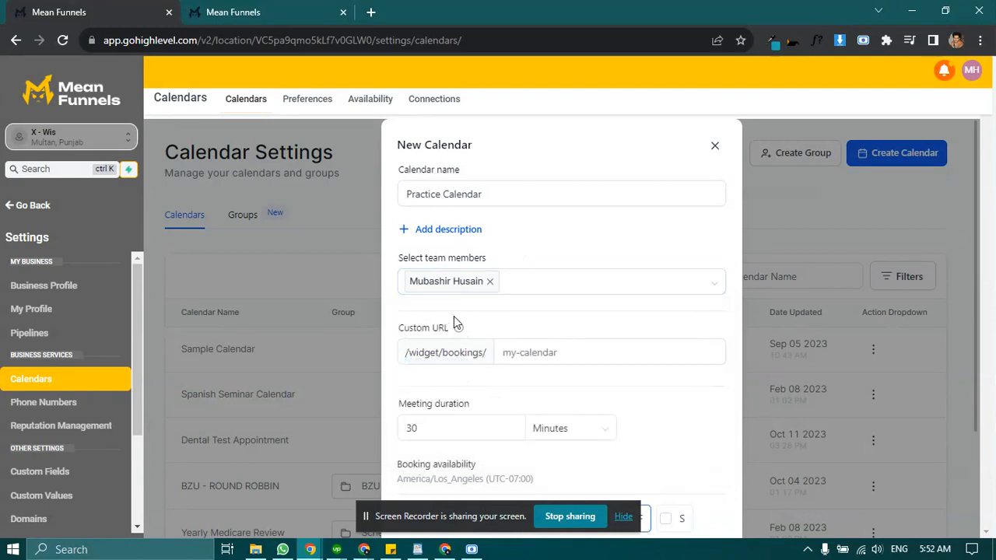
- Add the description "This is a description Text" to the new calendar
click(445, 229)
click(434, 285)
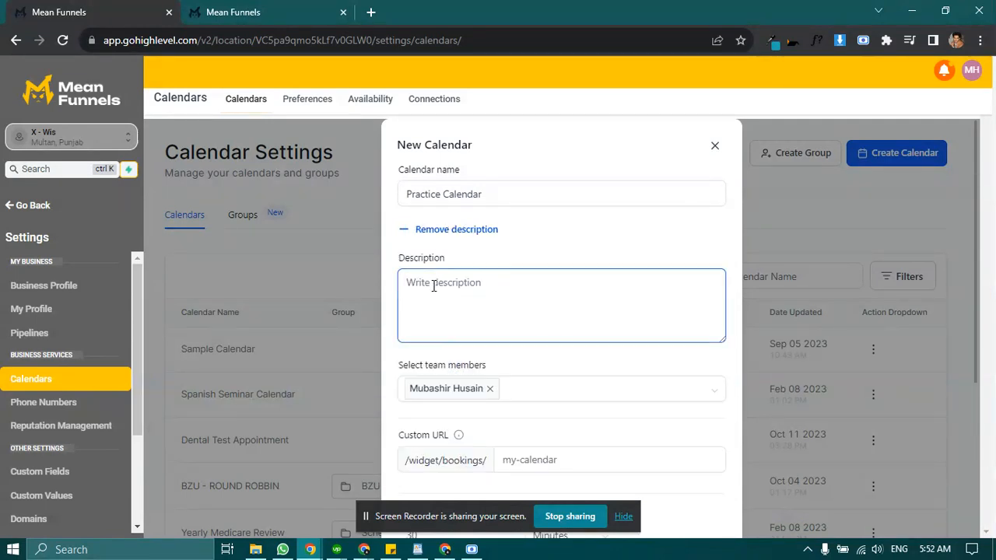
text(This is a de)
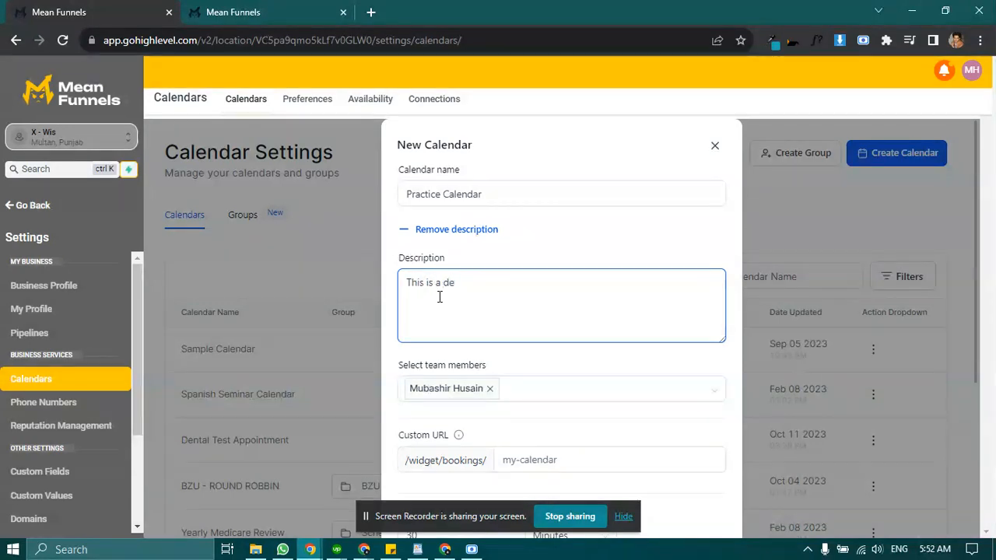
key(BackSpace)
text(scription Text)
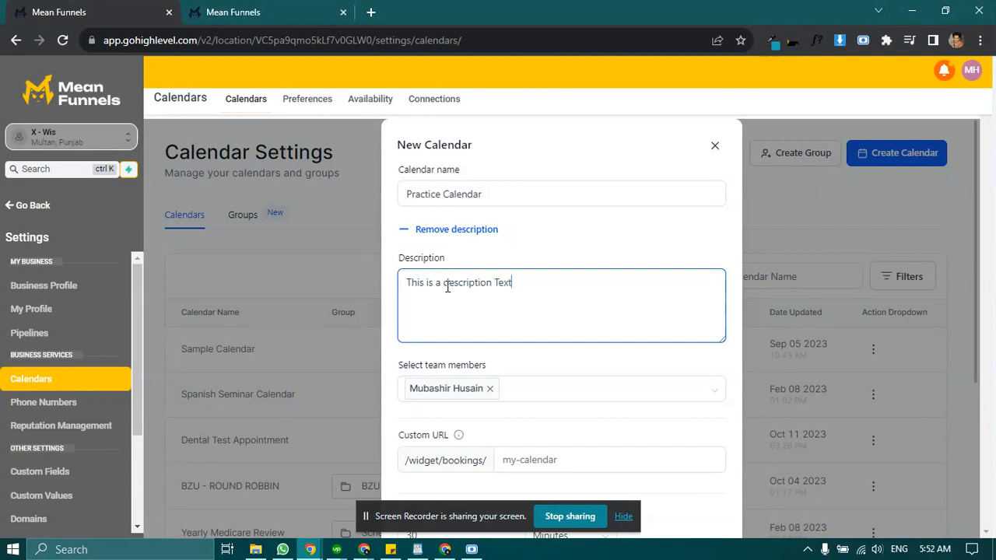
- Set the calendar's custom booking URL slug to "practice-calendar--1"
scroll(494, 331, down, 1)
scroll(491, 341, down, 3)
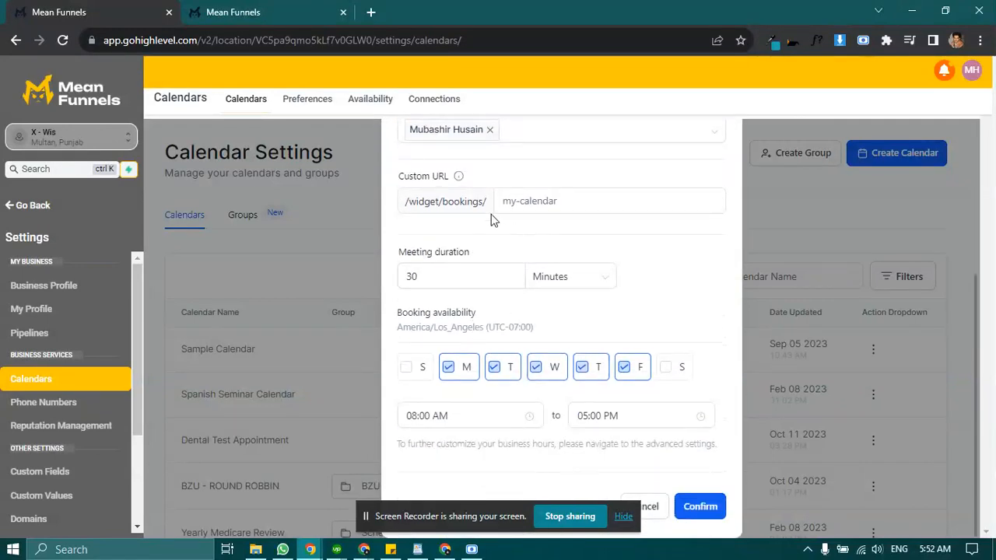
click(541, 204)
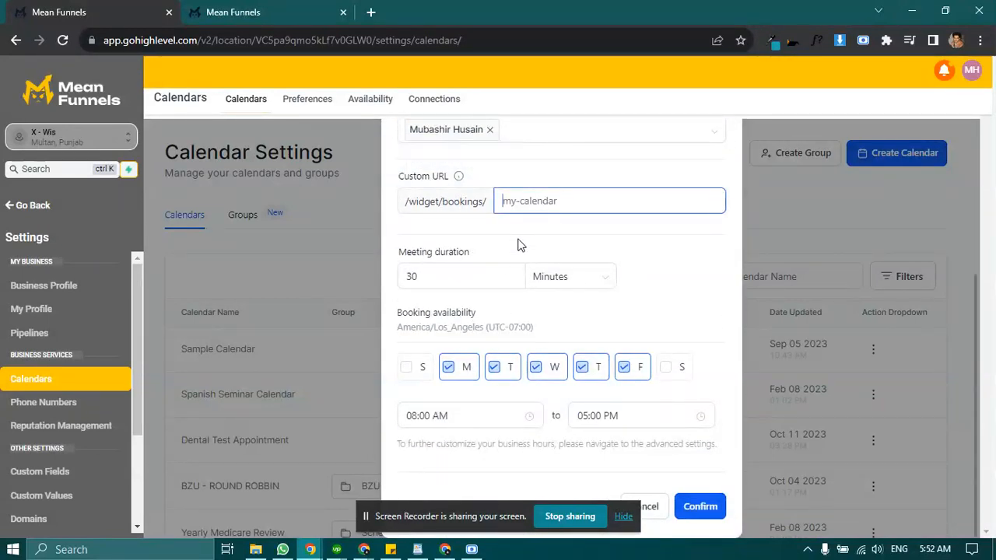
scroll(514, 256, up, 2)
scroll(545, 348, down, 1)
scroll(543, 345, up, 1)
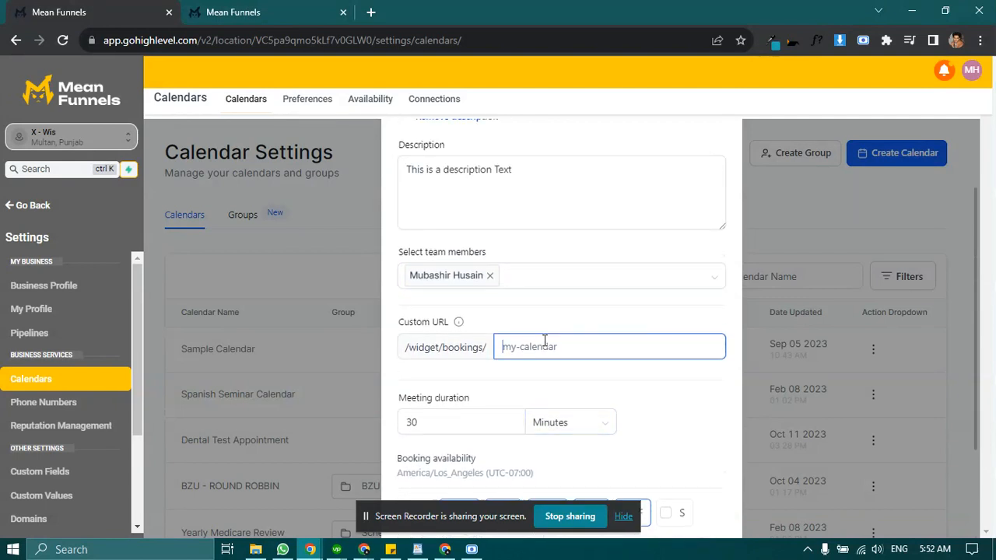
text(pr)
text(rac)
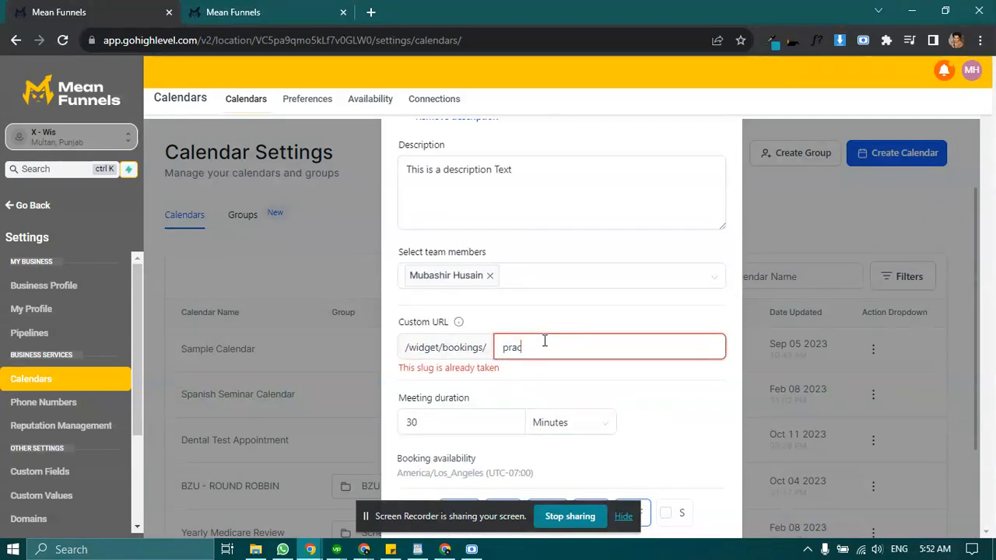
text(tice-calendar-)
text(-1)
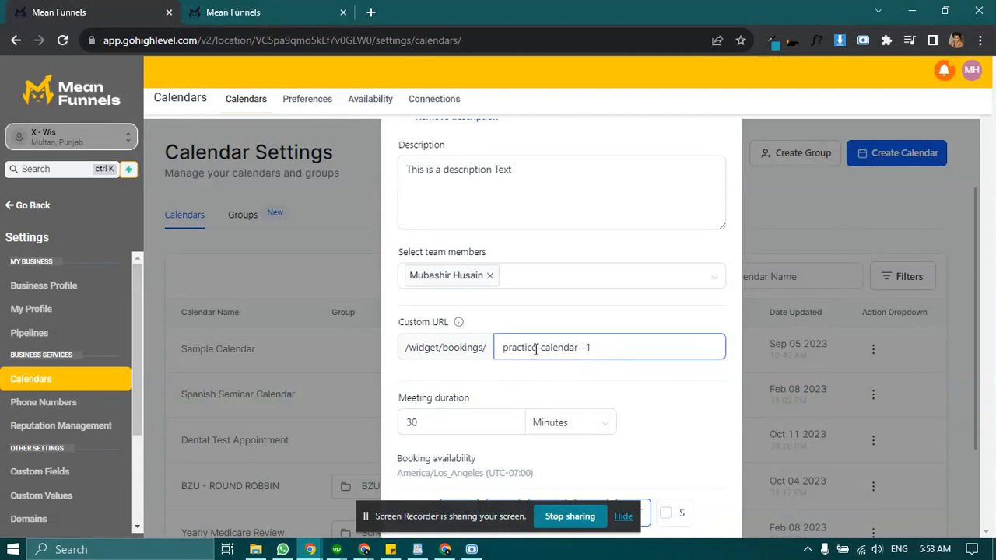
click(565, 370)
- Examine the meeting duration unit options and the start time choices for booking availability
scroll(560, 372, down, 2)
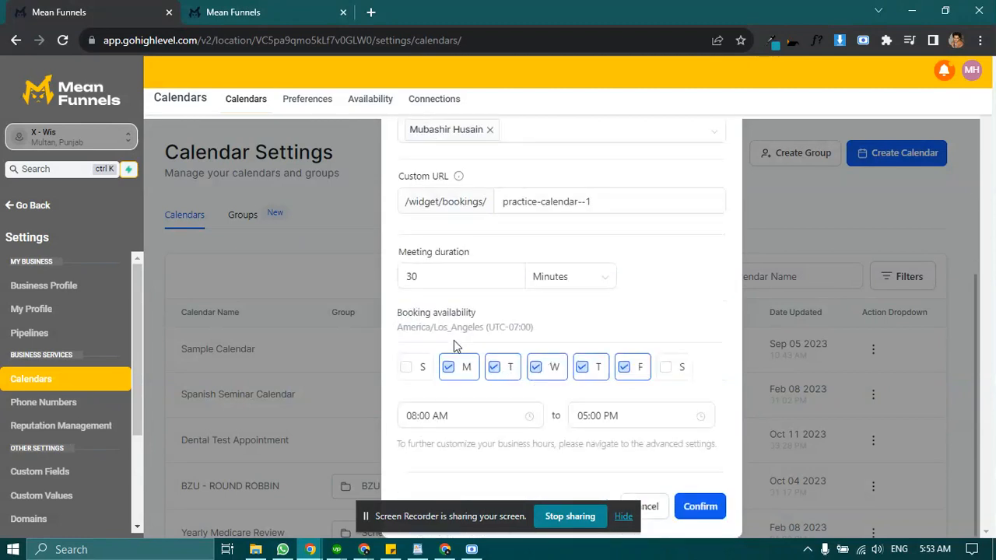
click(423, 286)
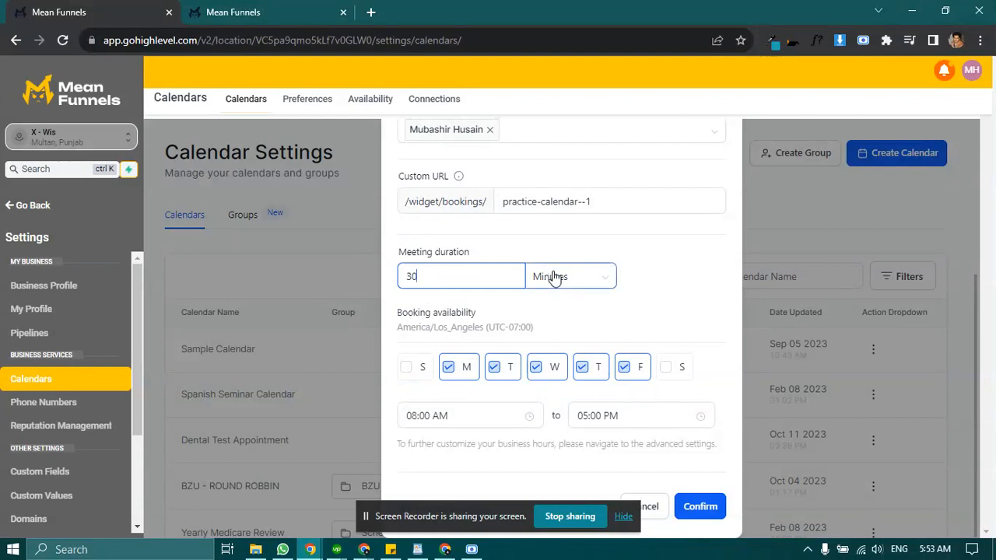
click(576, 279)
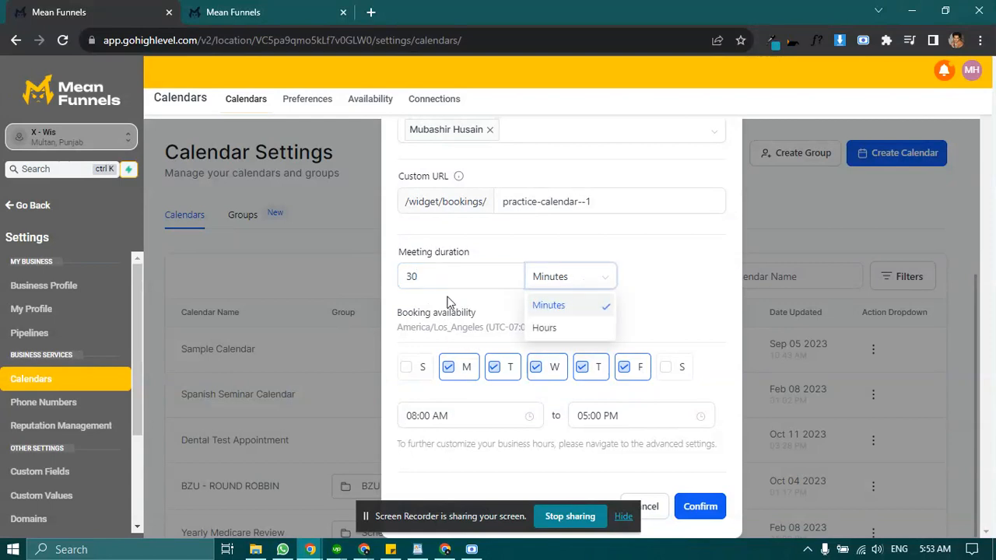
click(529, 278)
click(549, 278)
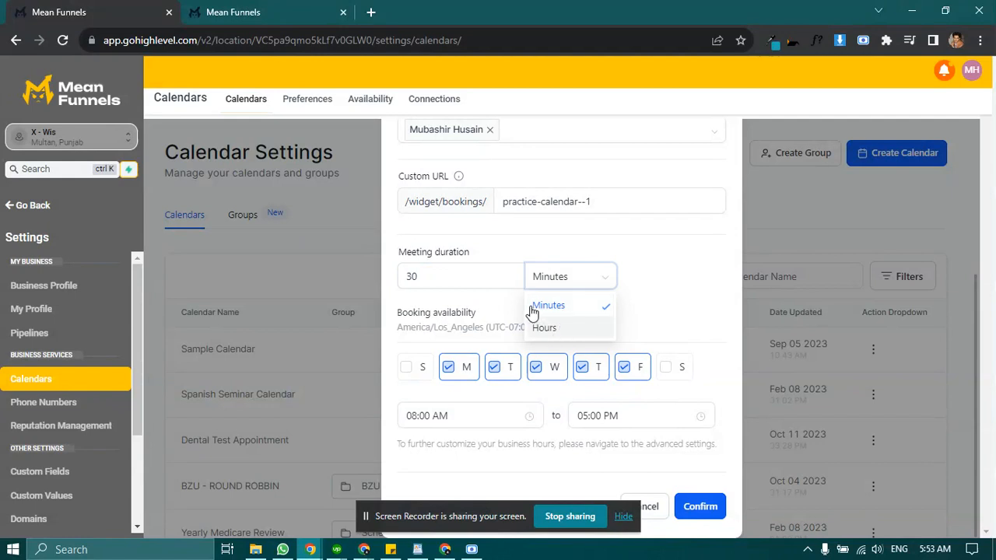
click(537, 277)
click(429, 274)
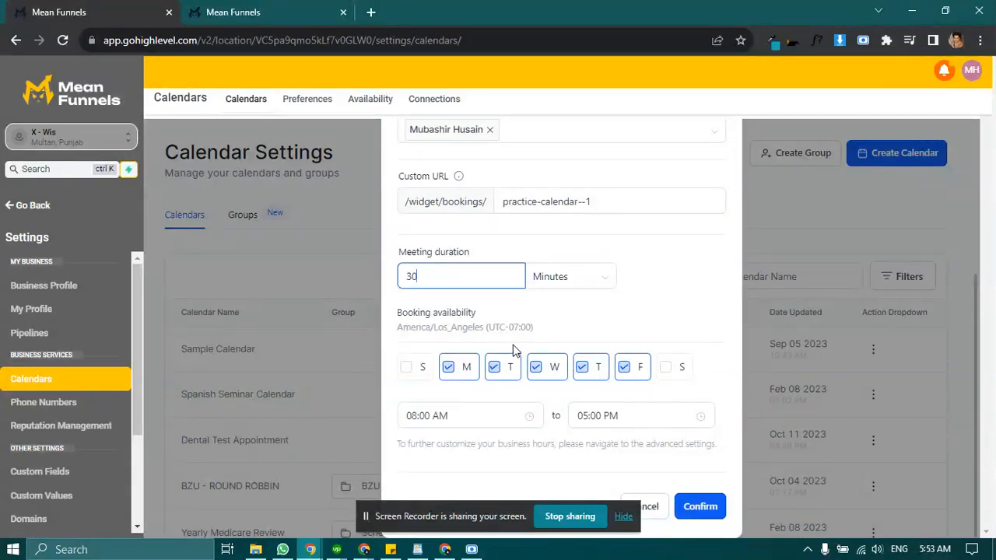
click(440, 415)
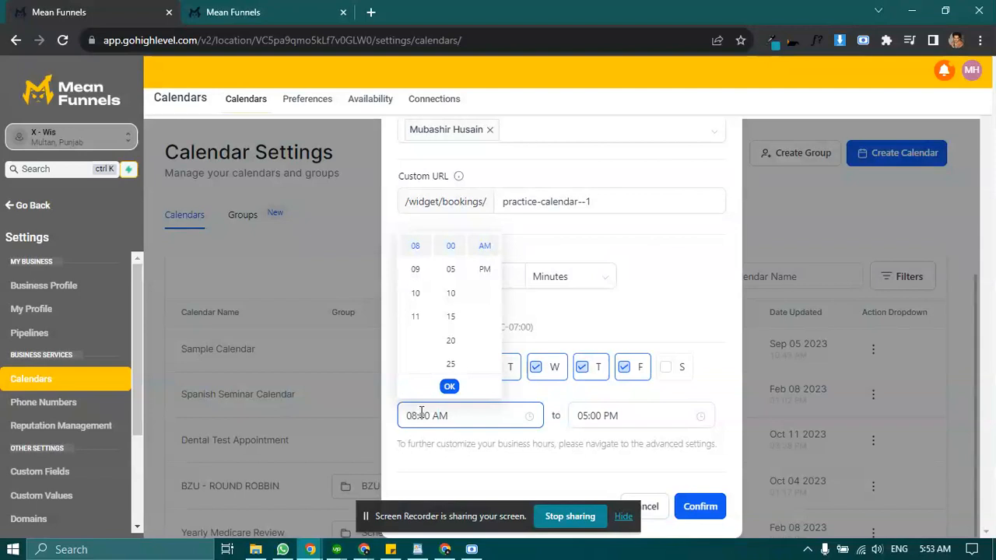
click(521, 393)
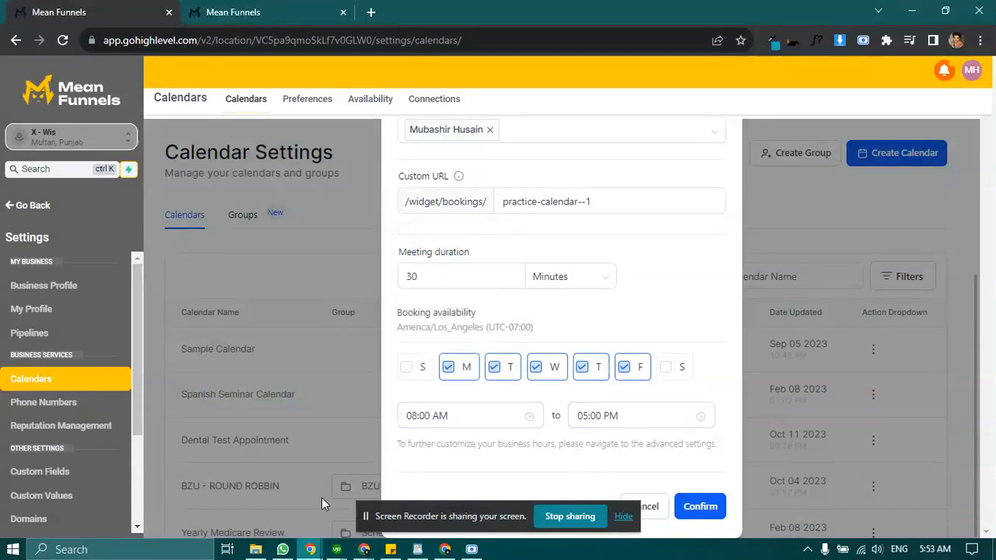
- Open the advanced settings of the new calendar
click(366, 520)
drag(366, 520, 269, 82)
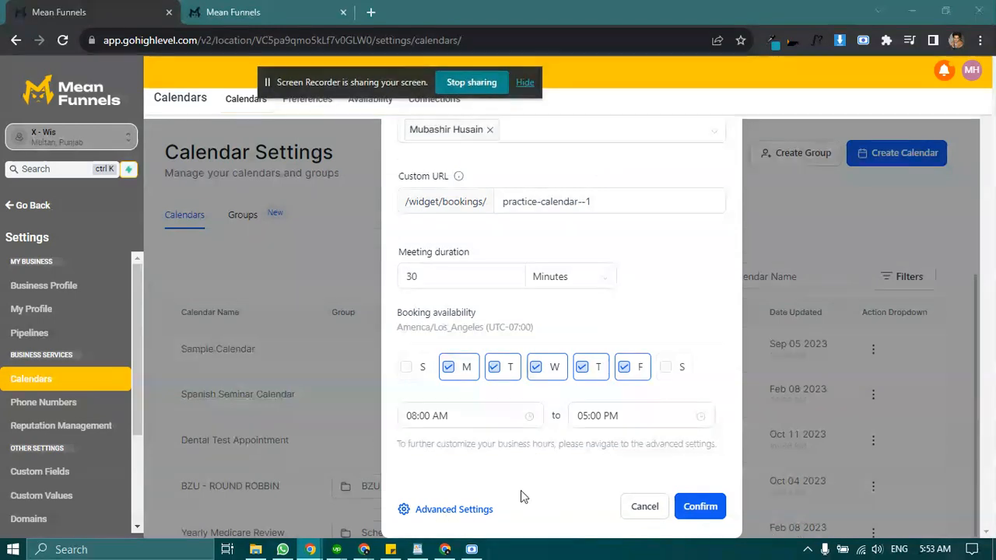
click(456, 507)
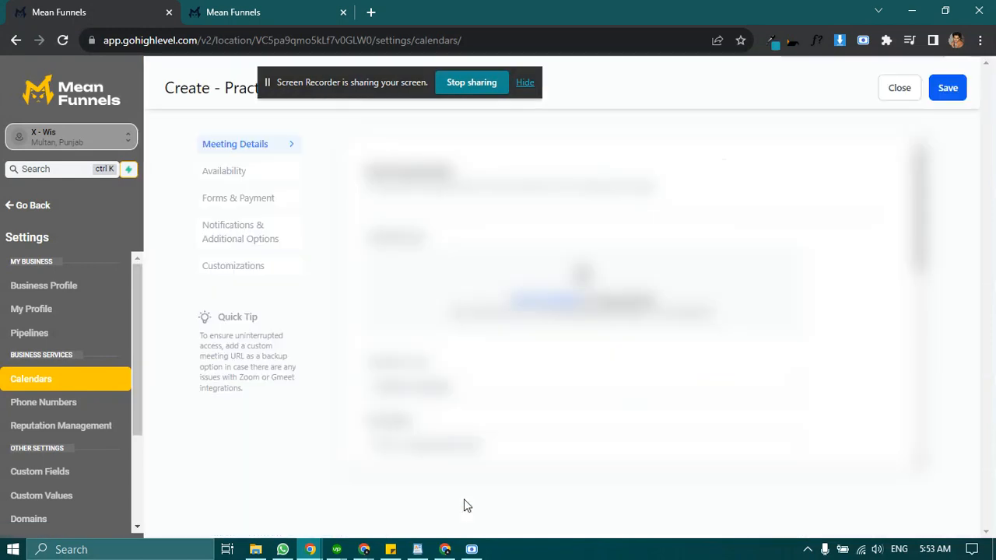
- Assign the Practice Calendar to the existing group listed between BZU and Schedule an Appointment
click(411, 387)
scroll(410, 372, down, 1)
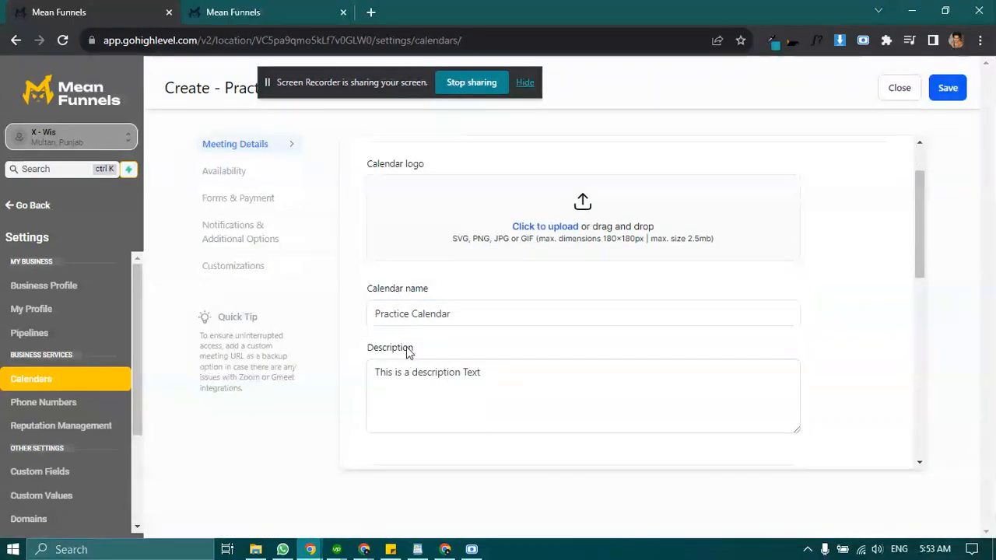
scroll(377, 354, down, 1)
click(400, 307)
scroll(371, 372, down, 1)
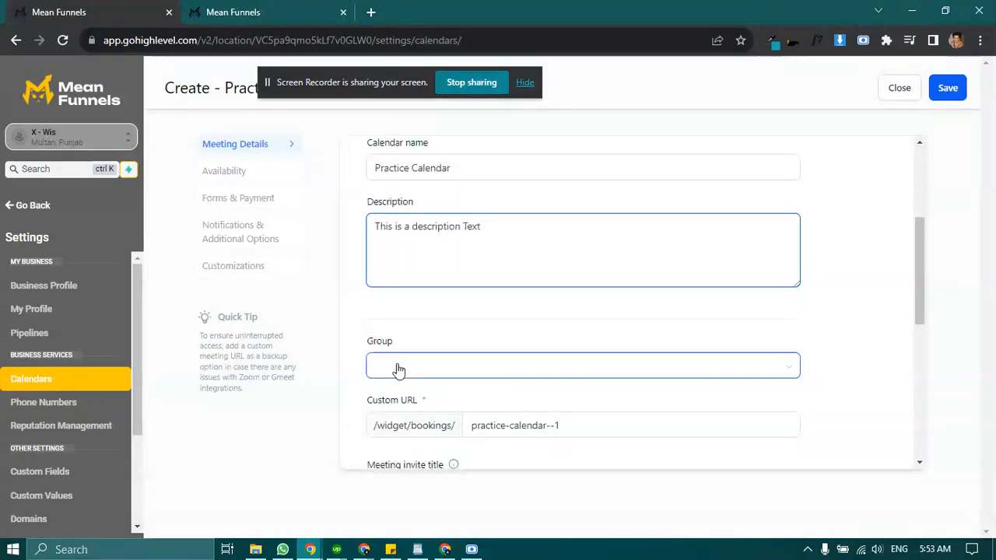
scroll(398, 371, down, 1)
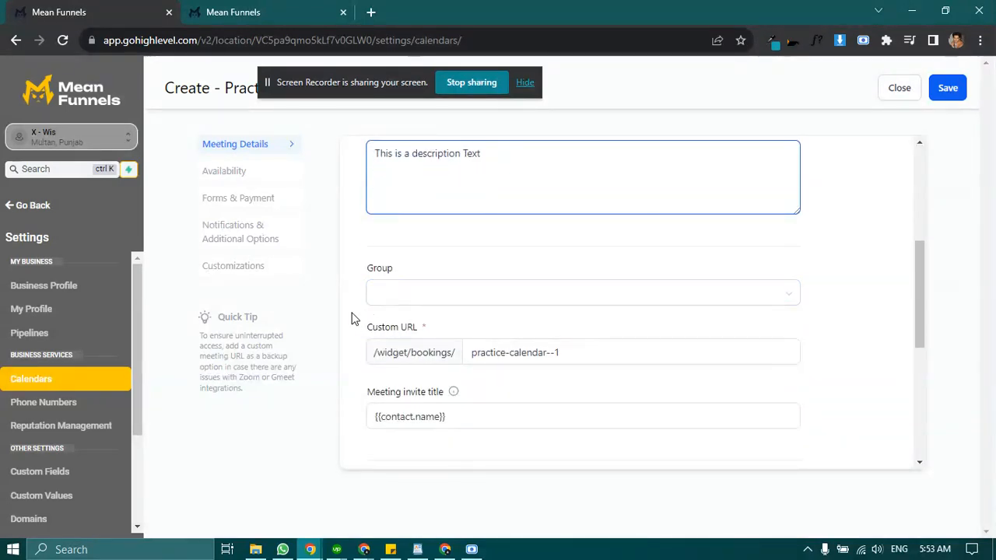
click(401, 294)
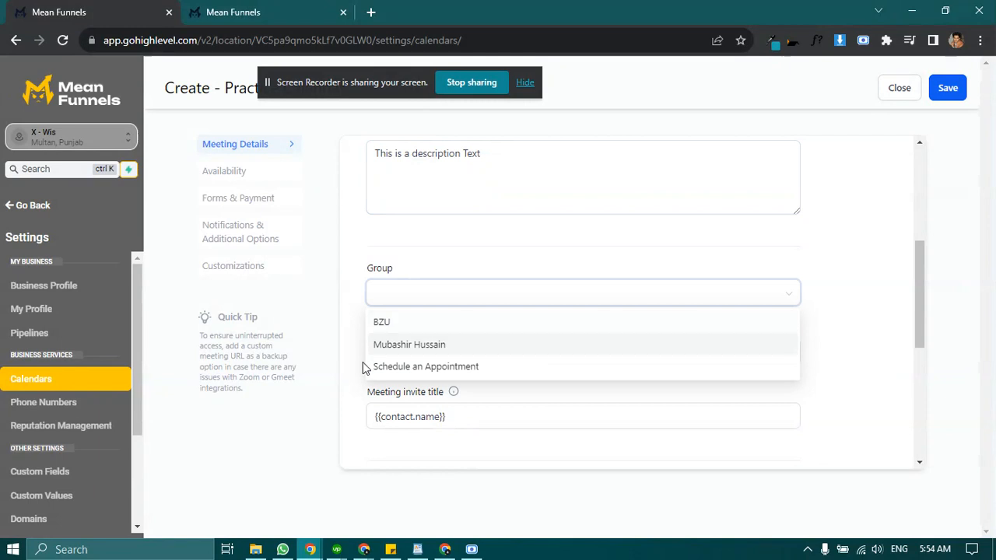
click(406, 347)
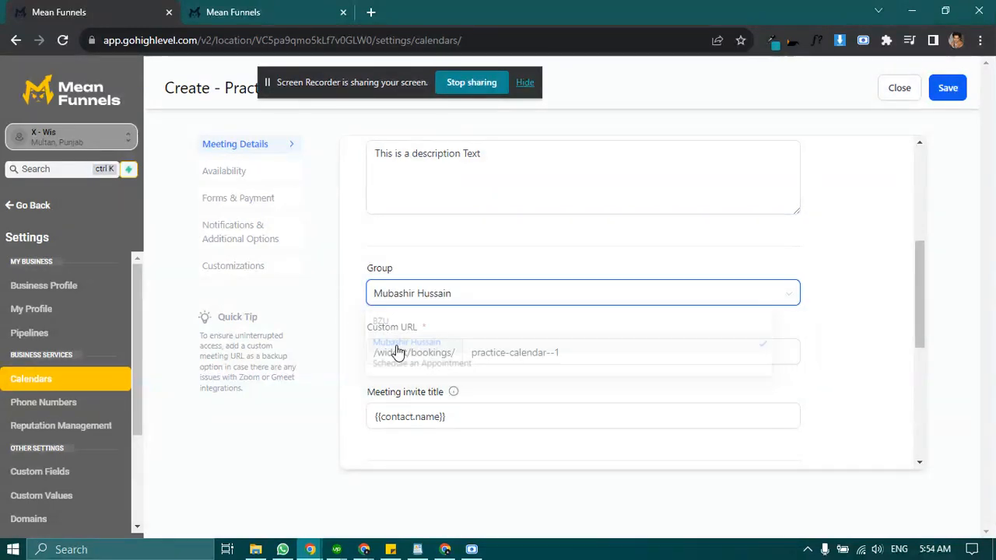
- Review the meeting details of the Practice Calendar and save the calendar
scroll(351, 313, down, 1)
scroll(351, 315, up, 3)
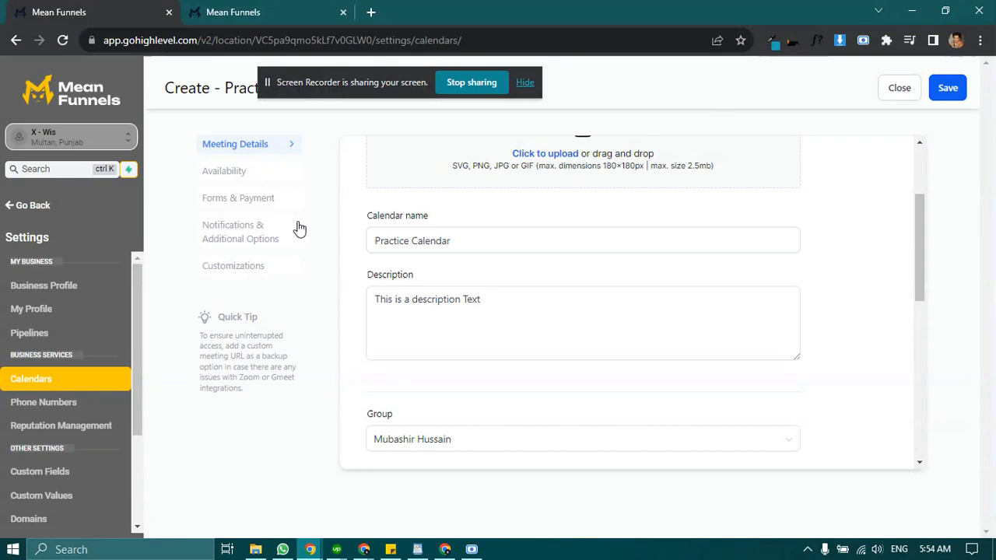
click(948, 88)
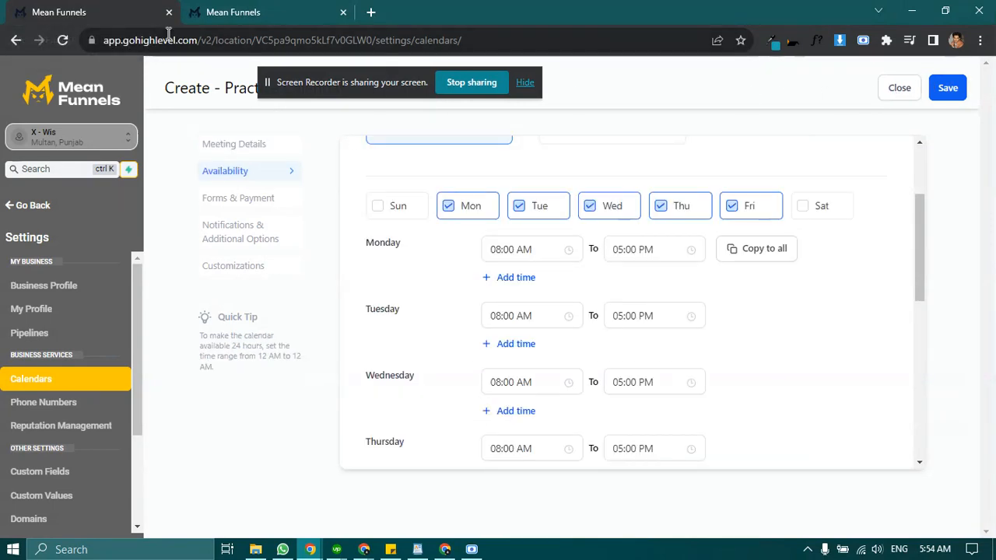
- Duplicate the calendar settings browser tab and show the list of calendar groups
right_click(127, 14)
click(165, 108)
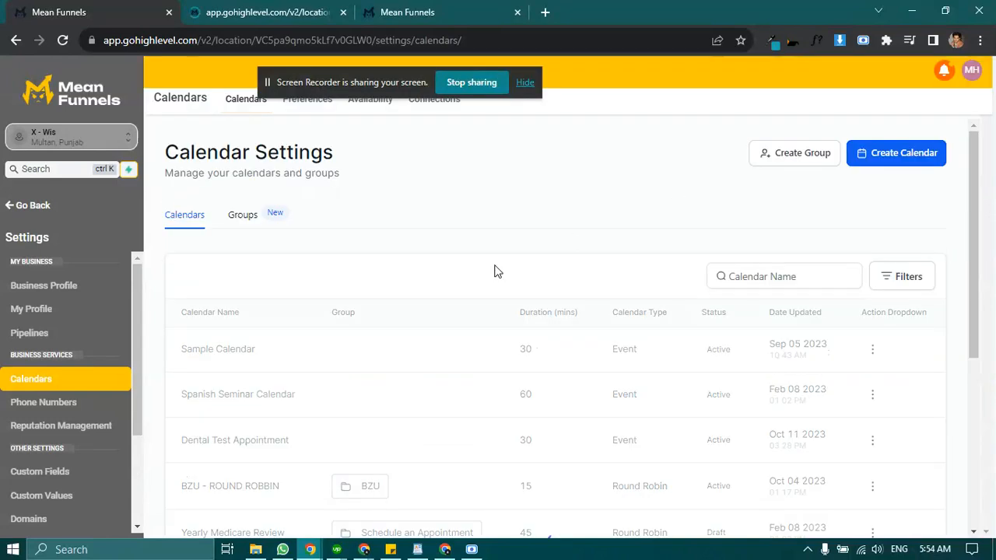
click(242, 220)
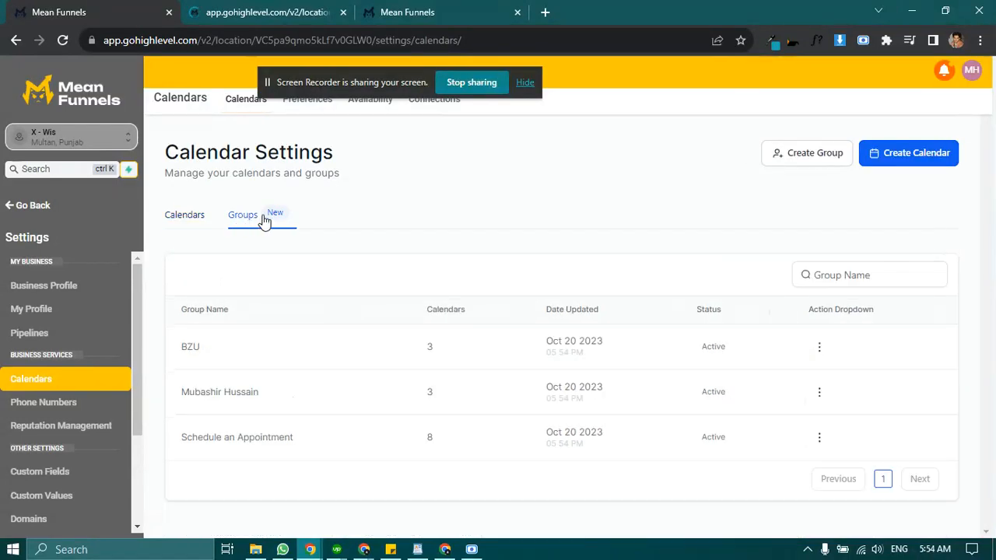
- Examine the name, description, template and URL fields for a new calendar group, and leave without creating one
click(814, 155)
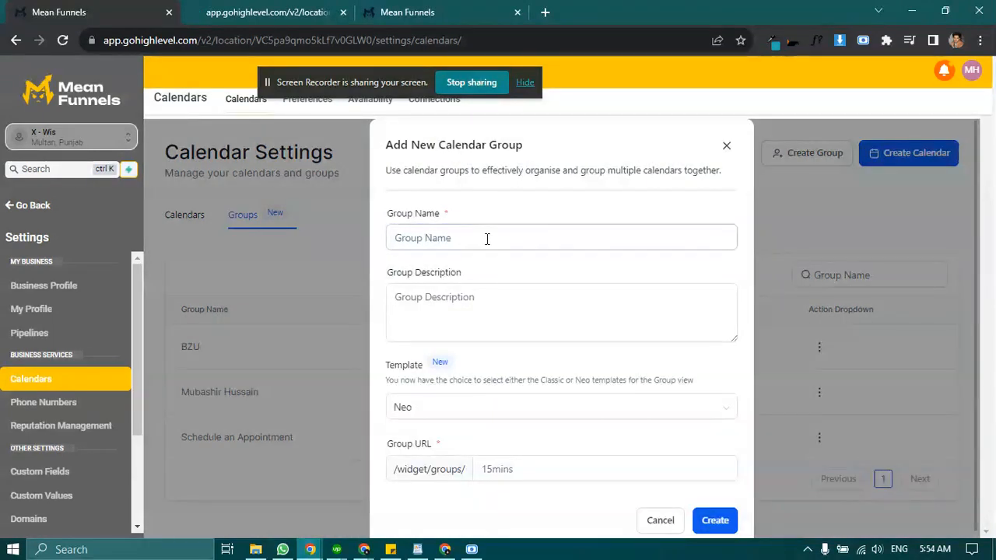
click(416, 293)
scroll(431, 347, down, 1)
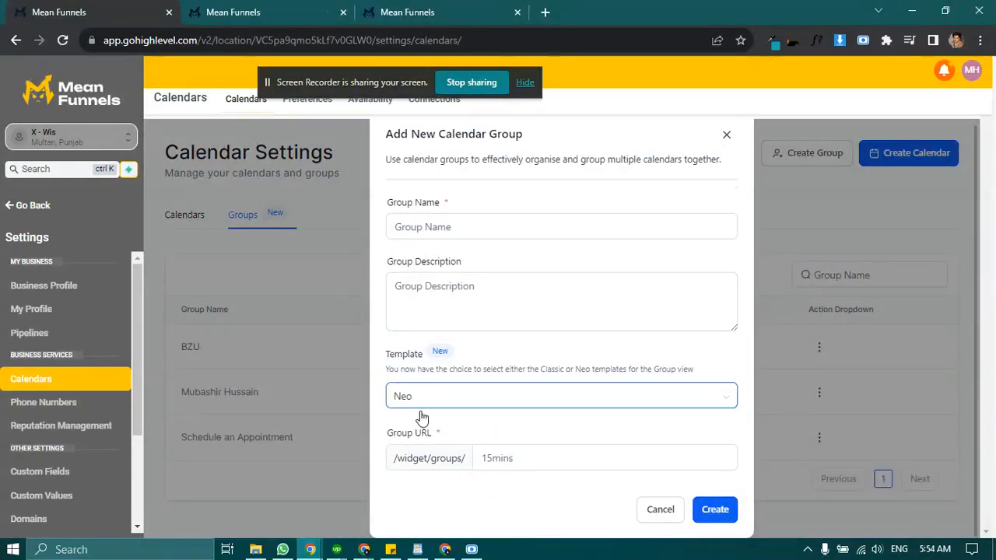
click(511, 457)
click(434, 444)
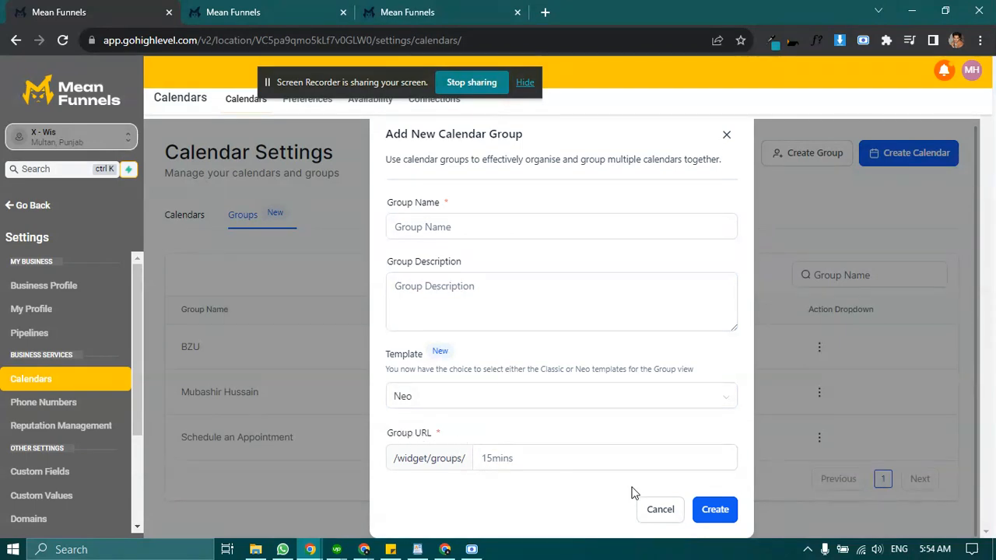
click(661, 509)
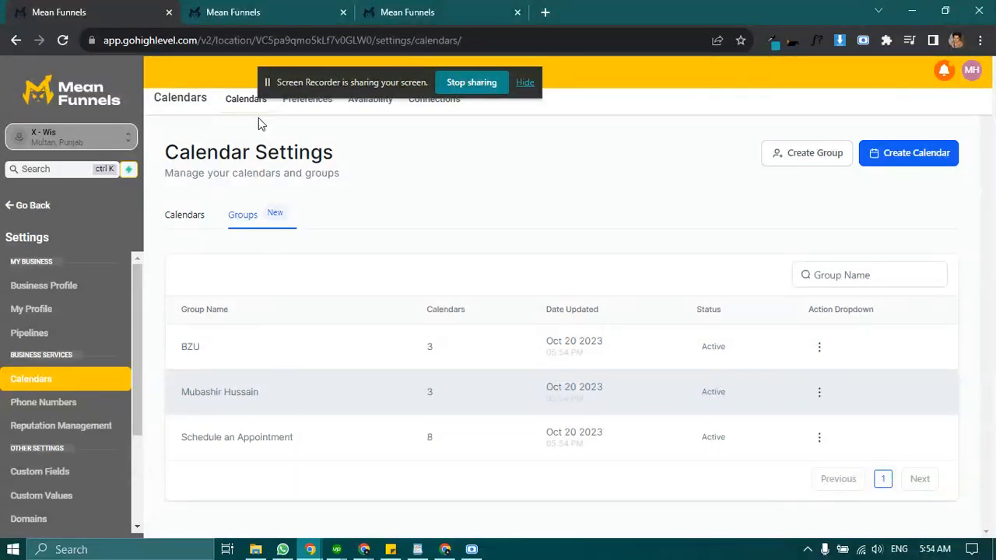
- Search the calendar list in the duplicated browser tab for "practice" and open Practice Calendar for editing
click(211, 14)
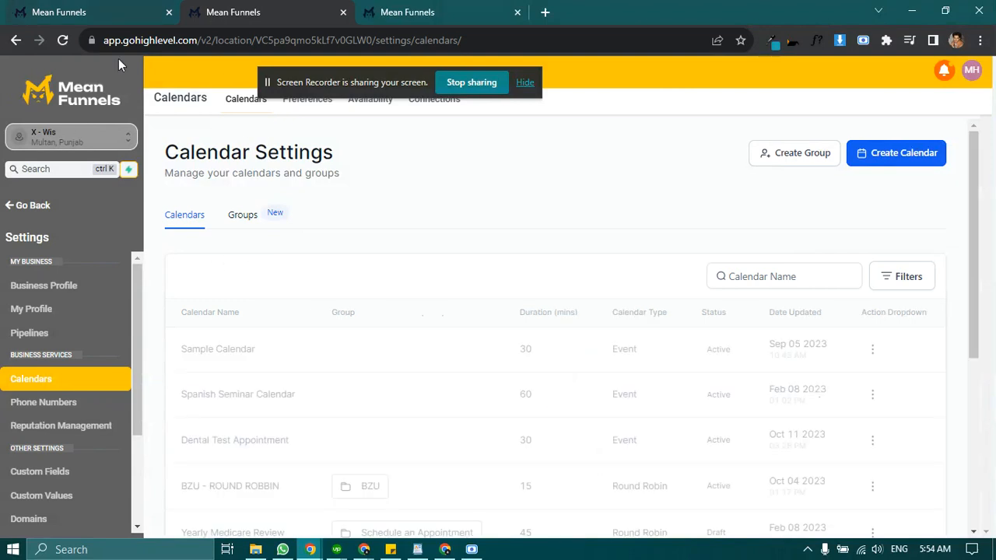
scroll(702, 147, down, 1)
scroll(714, 319, up, 1)
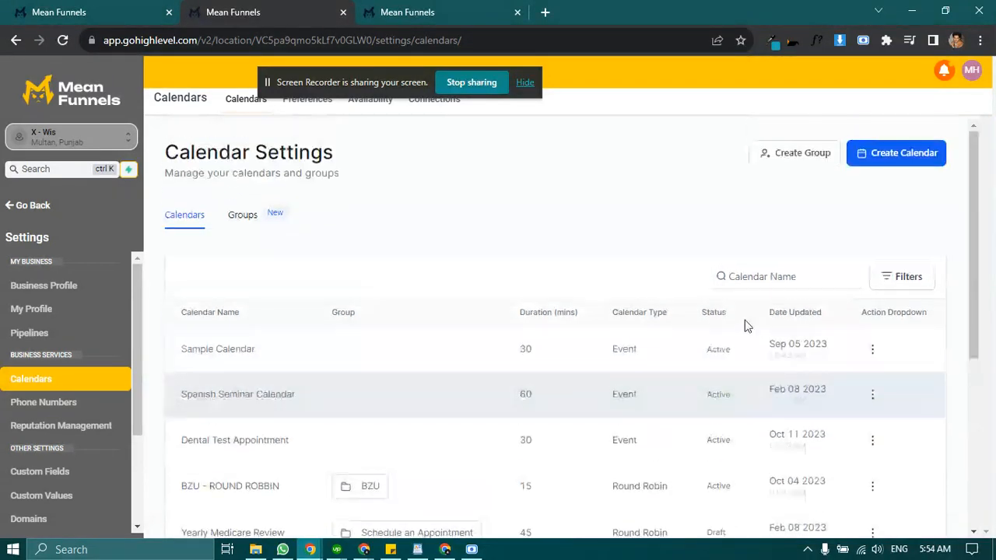
click(778, 272)
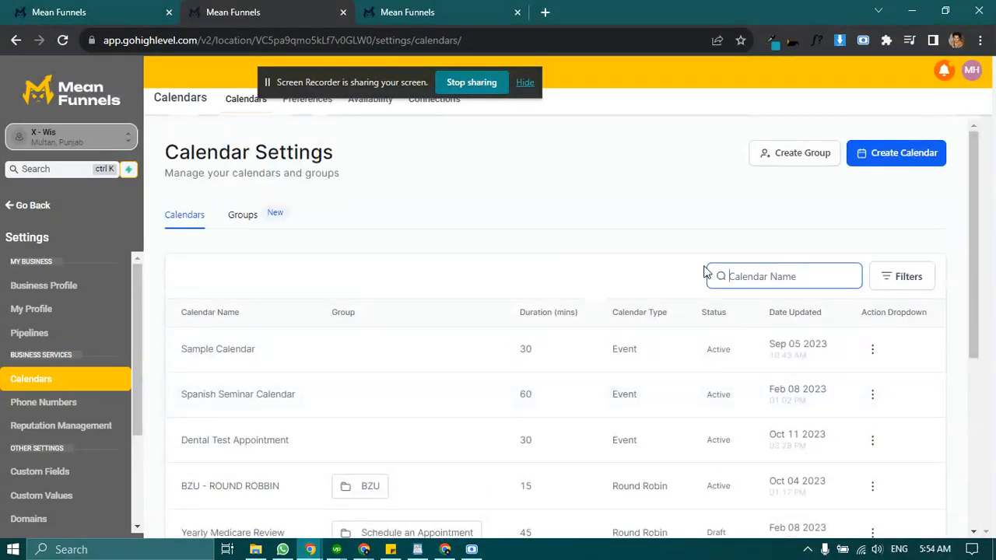
text(practice)
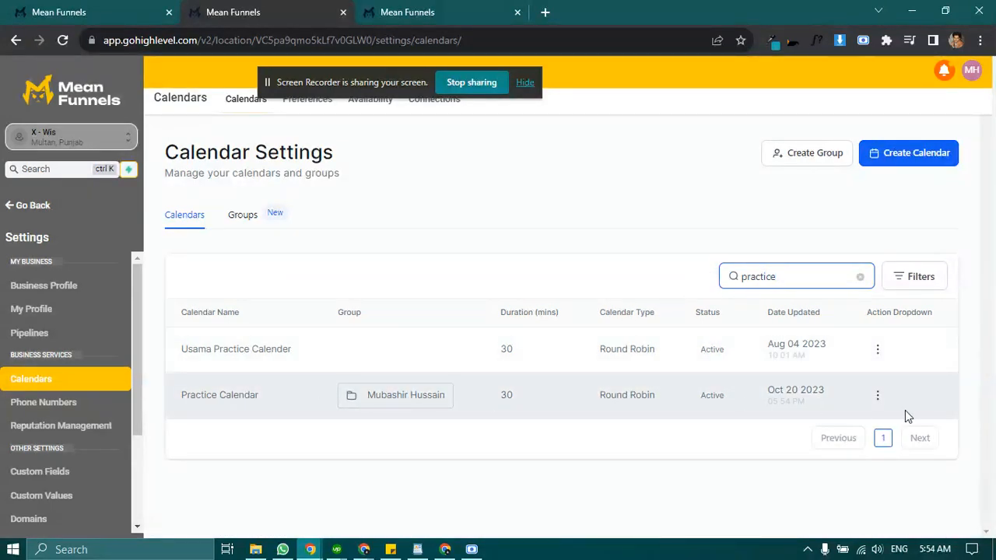
click(878, 396)
click(841, 217)
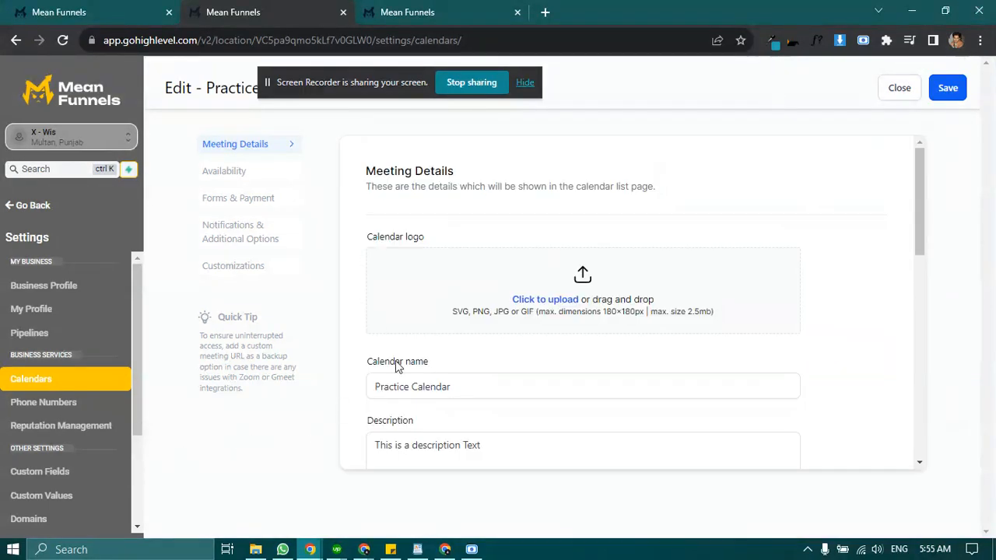
- Examine the priority levels and meeting location options available for the assigned team member
scroll(396, 361, down, 10)
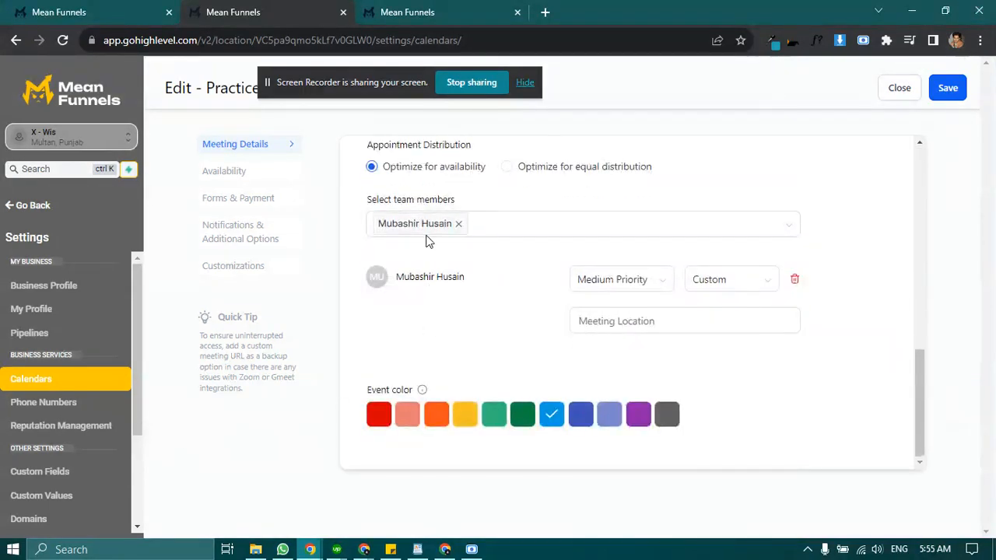
click(633, 285)
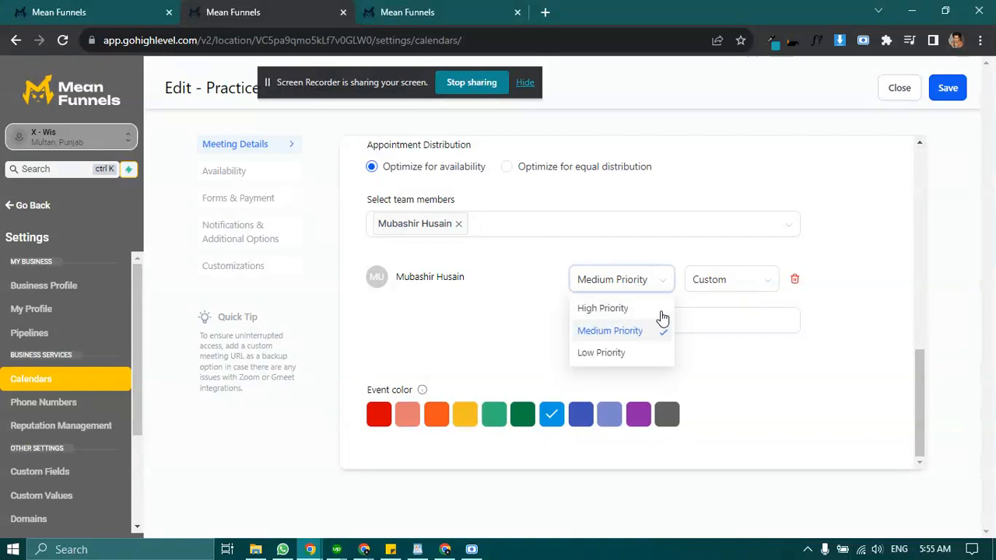
click(698, 258)
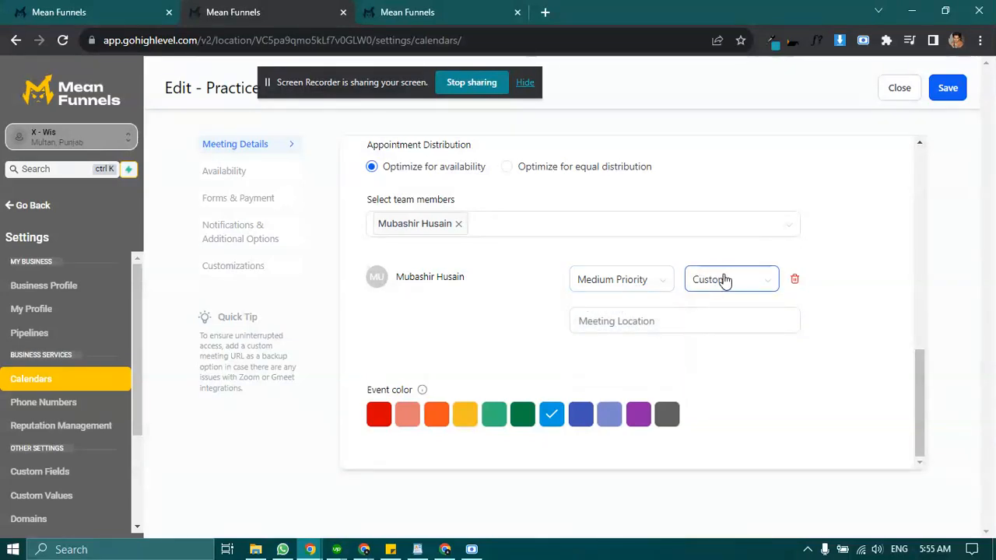
click(724, 281)
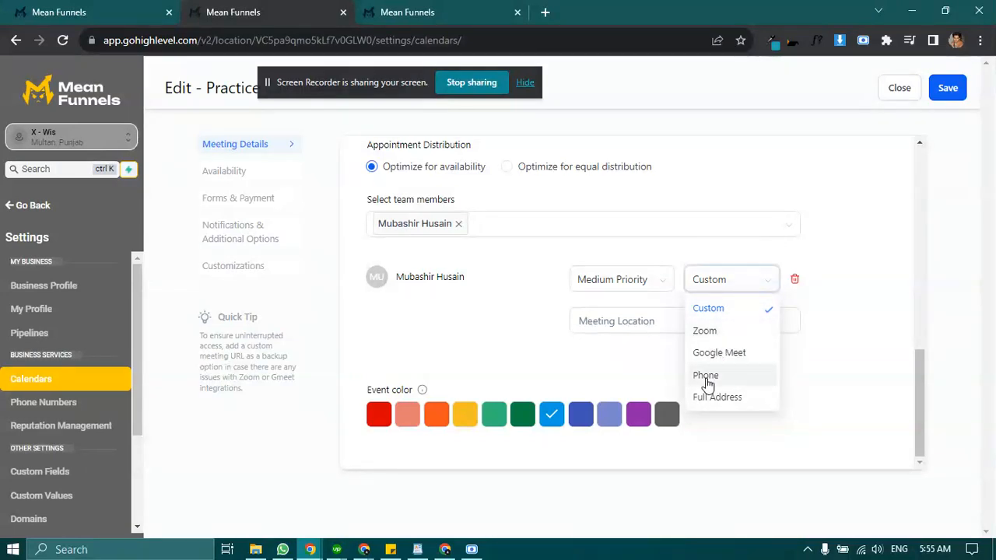
click(801, 375)
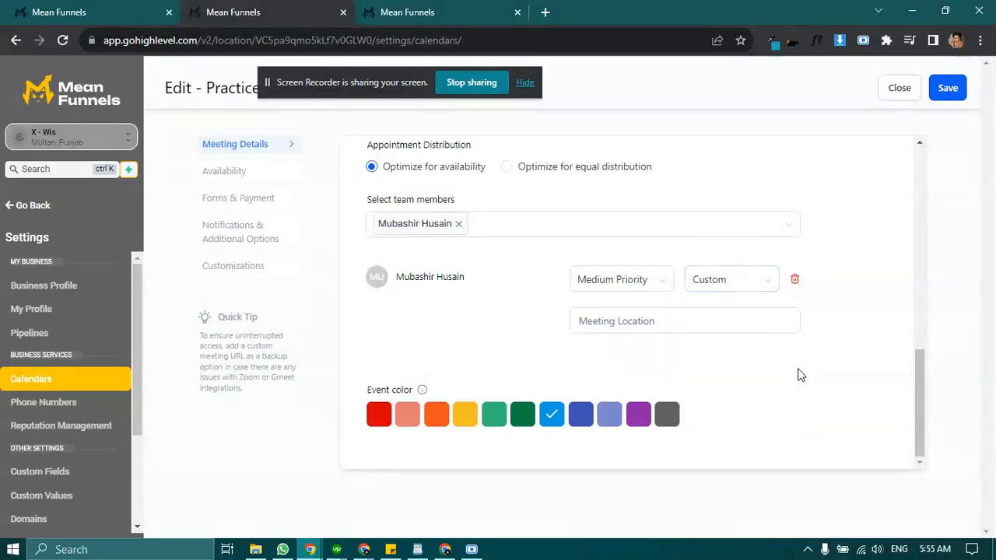
click(728, 285)
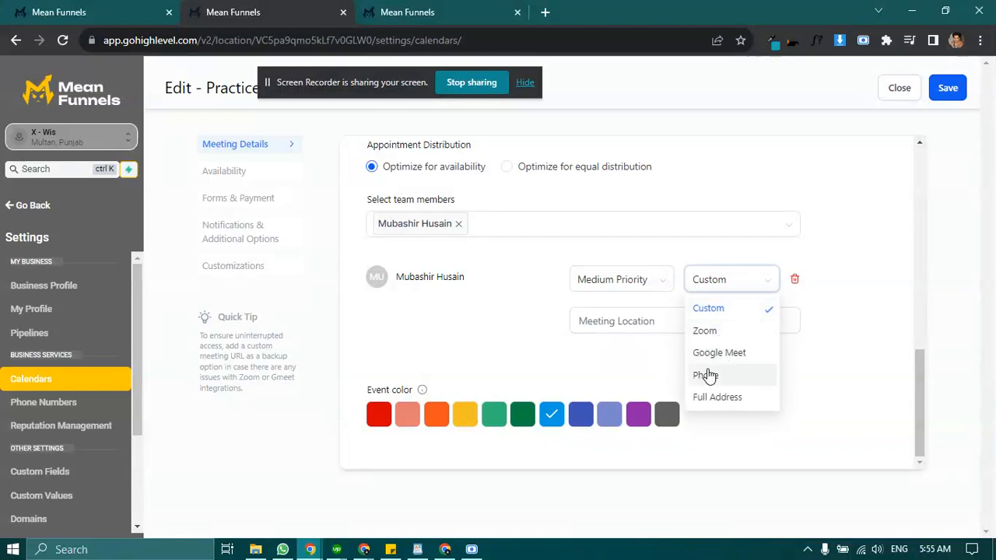
click(644, 361)
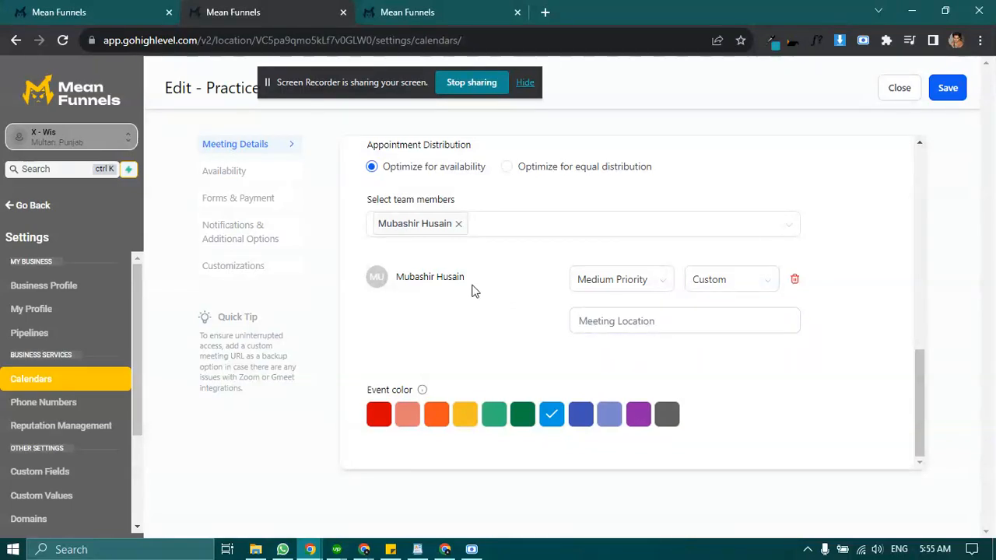
click(694, 283)
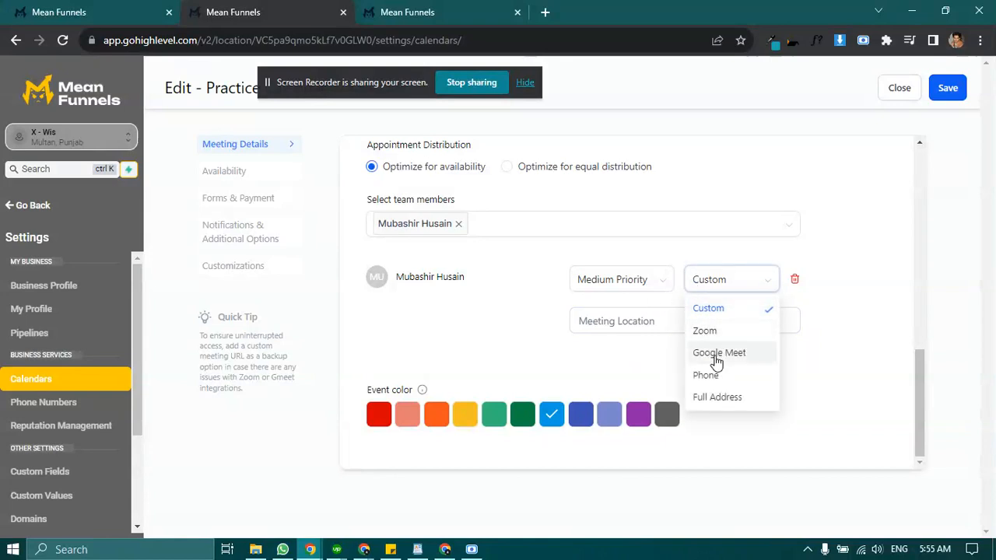
click(517, 344)
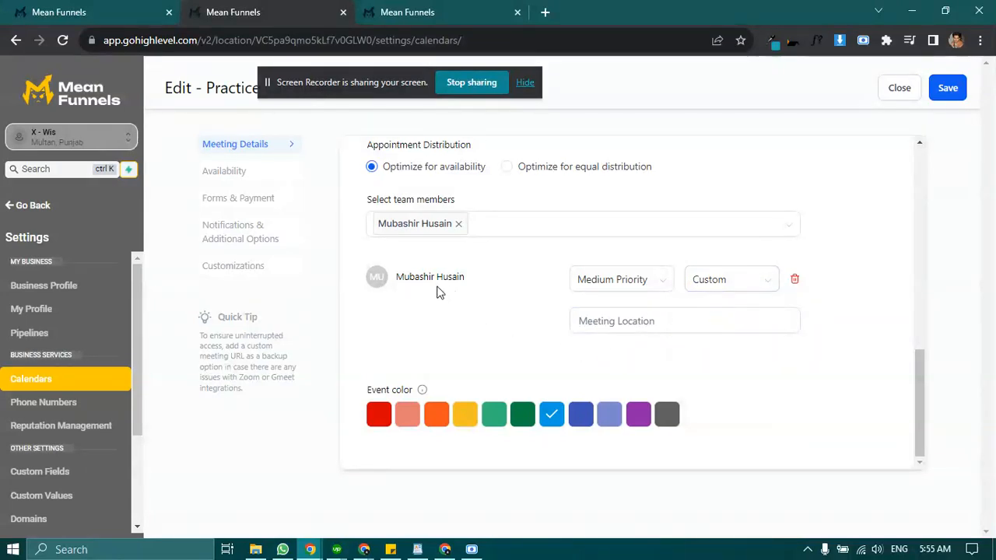
- Try to set the team member's meeting location to Zoom and recheck the other location options
click(723, 296)
click(712, 331)
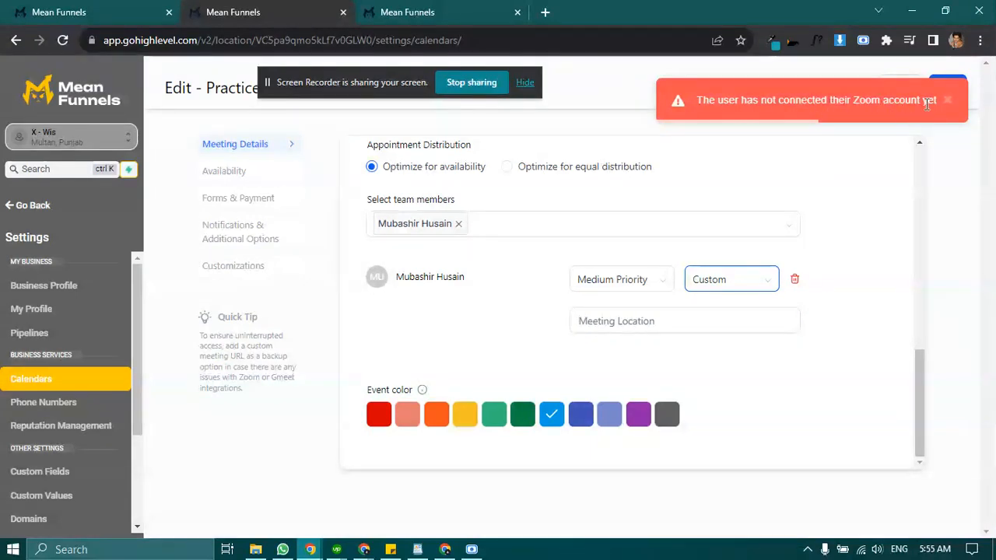
click(709, 288)
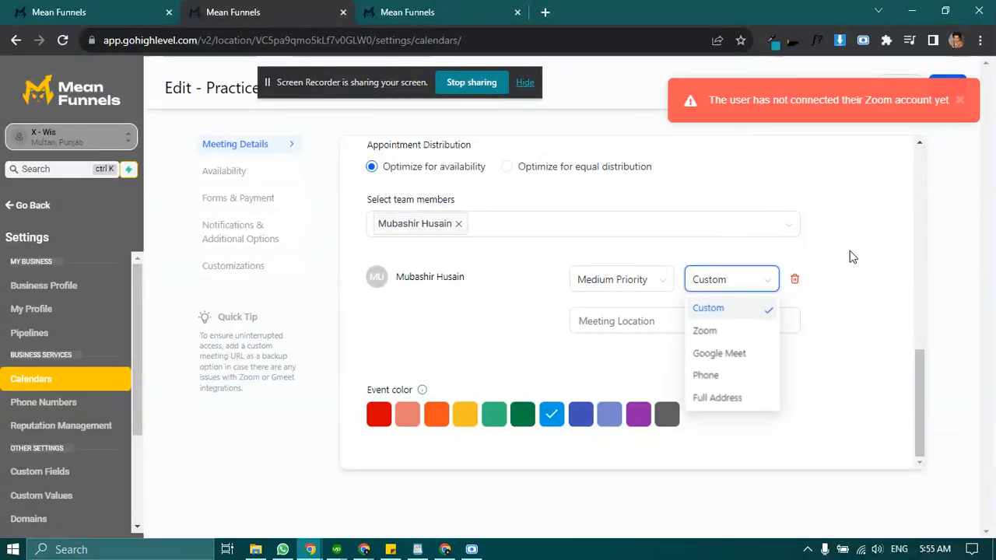
click(789, 256)
click(716, 287)
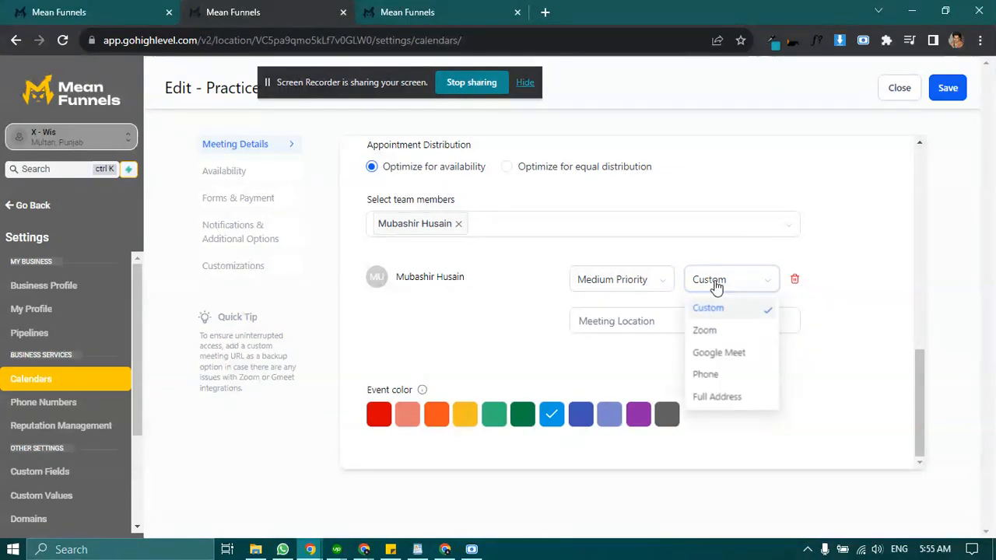
click(847, 259)
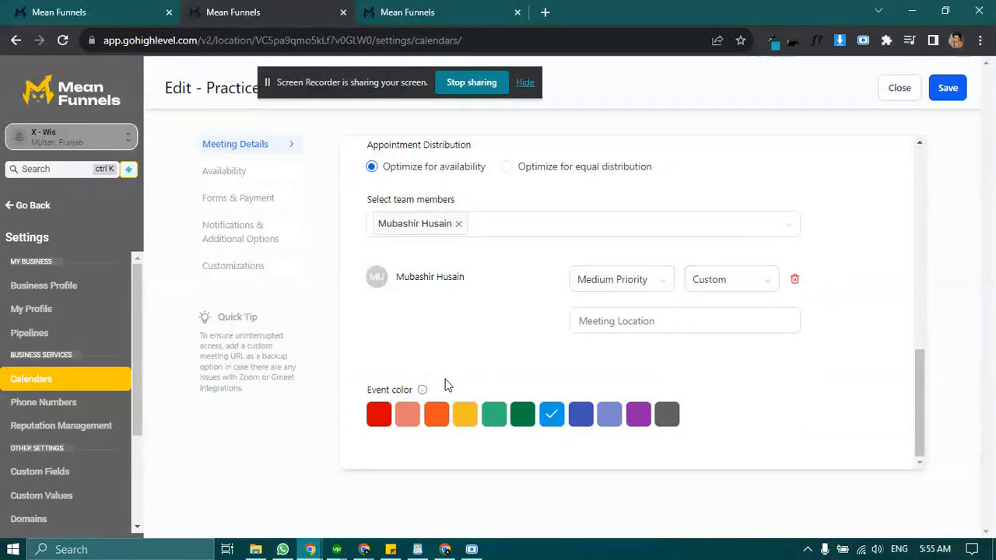
- Open the availability settings of the Practice Calendar and review them from the availability type down
click(246, 180)
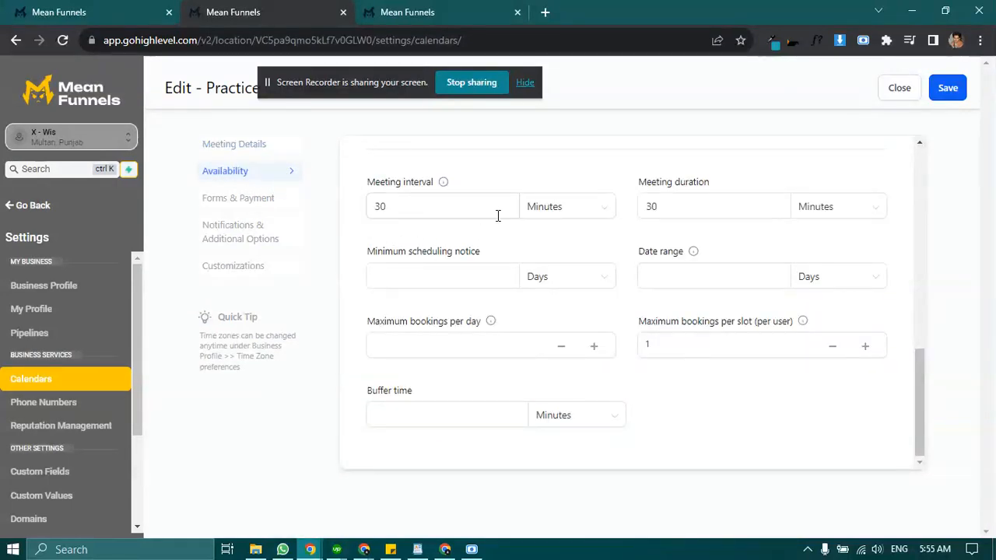
scroll(478, 252, up, 10)
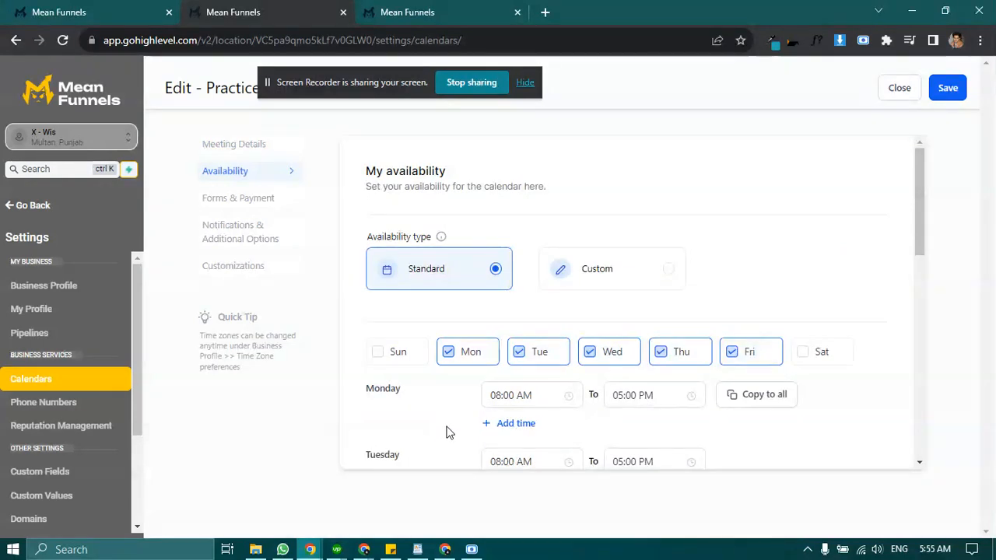
- Try enabling recurring meetings below the weekday hours, check the repeat frequency options, and disable recurrence again
scroll(461, 404, down, 1)
scroll(453, 329, down, 1)
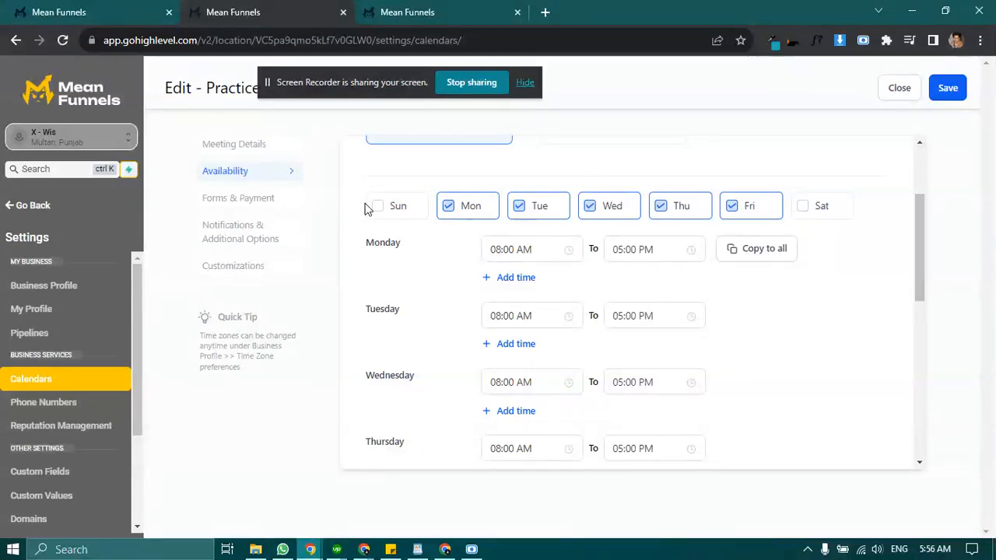
scroll(480, 291, down, 2)
scroll(435, 311, down, 2)
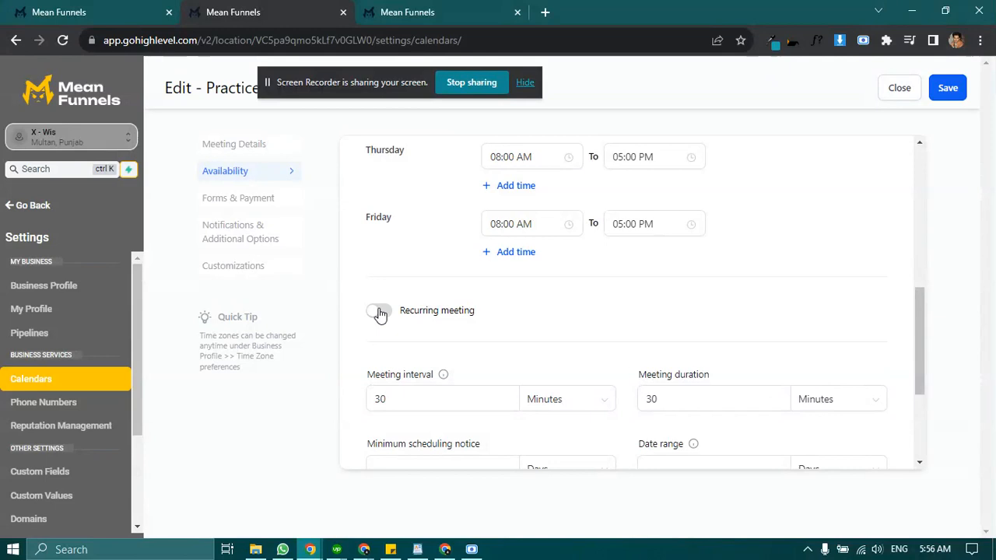
click(381, 312)
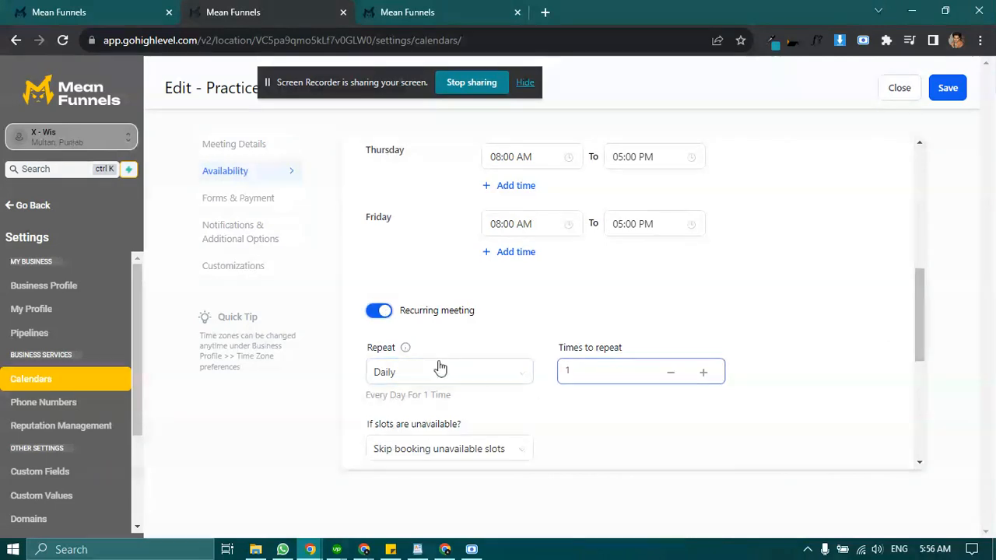
click(414, 372)
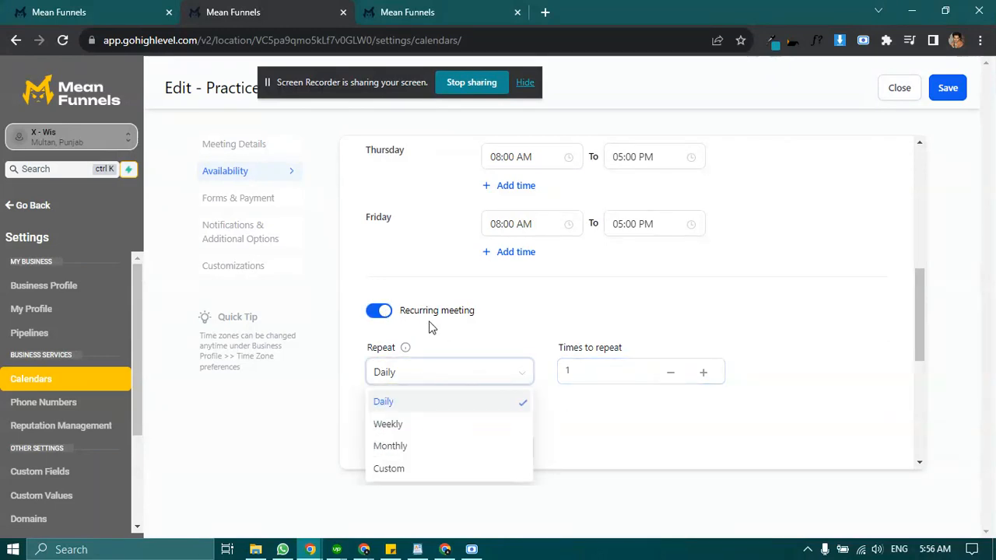
click(380, 312)
- Examine the minimum scheduling notice setting and the time units it offers
scroll(429, 326, down, 3)
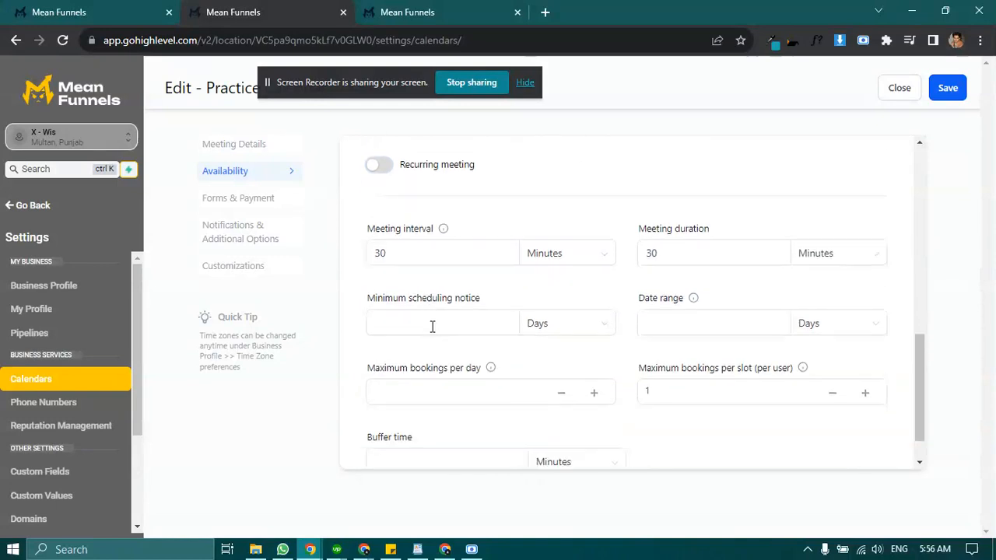
click(421, 279)
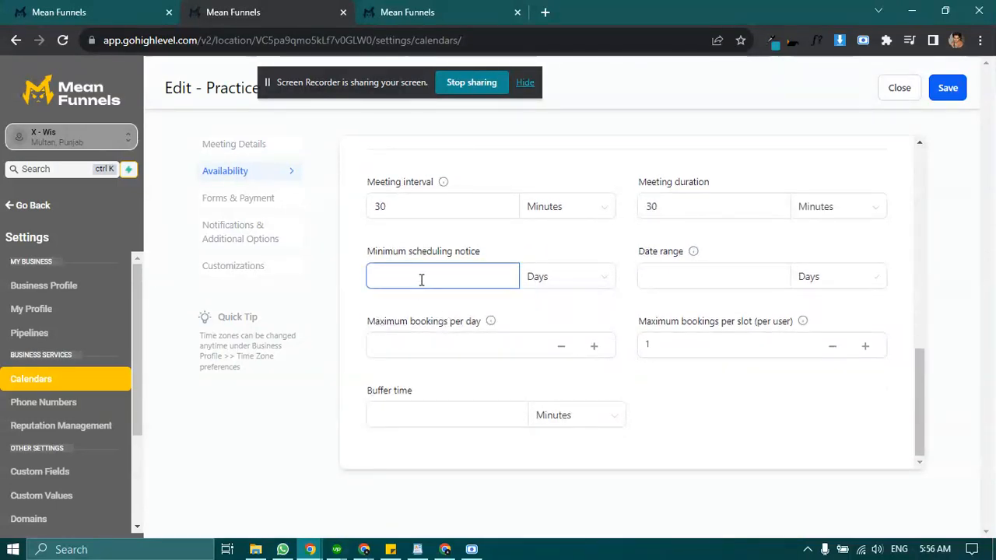
click(562, 279)
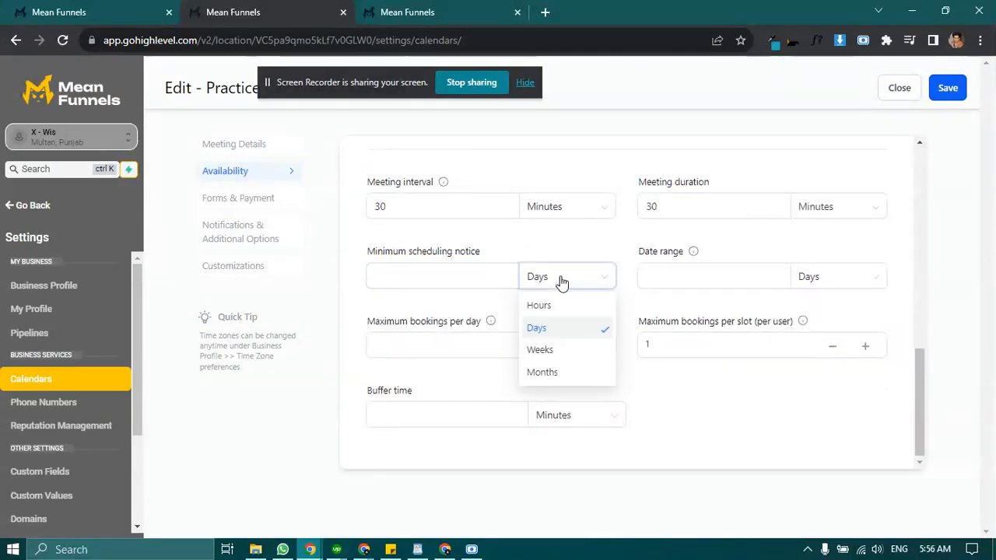
click(547, 258)
click(498, 269)
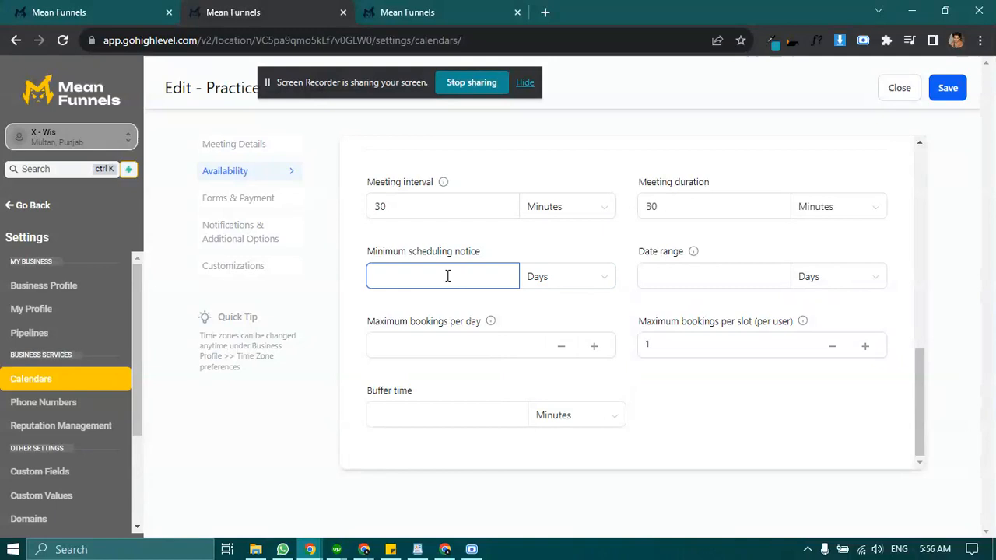
click(544, 283)
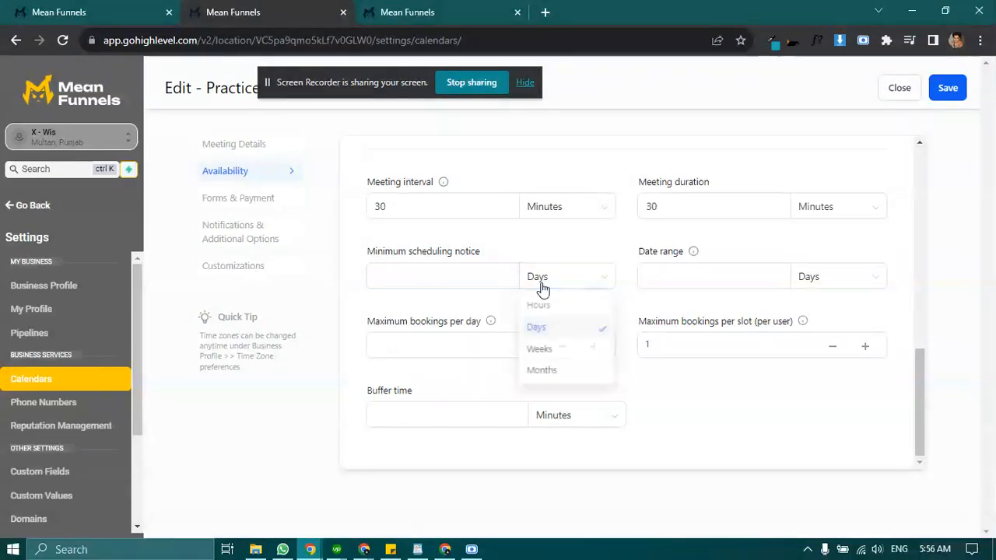
click(493, 309)
- Try a date range of 30 days for the calendar and clear the value again
click(661, 279)
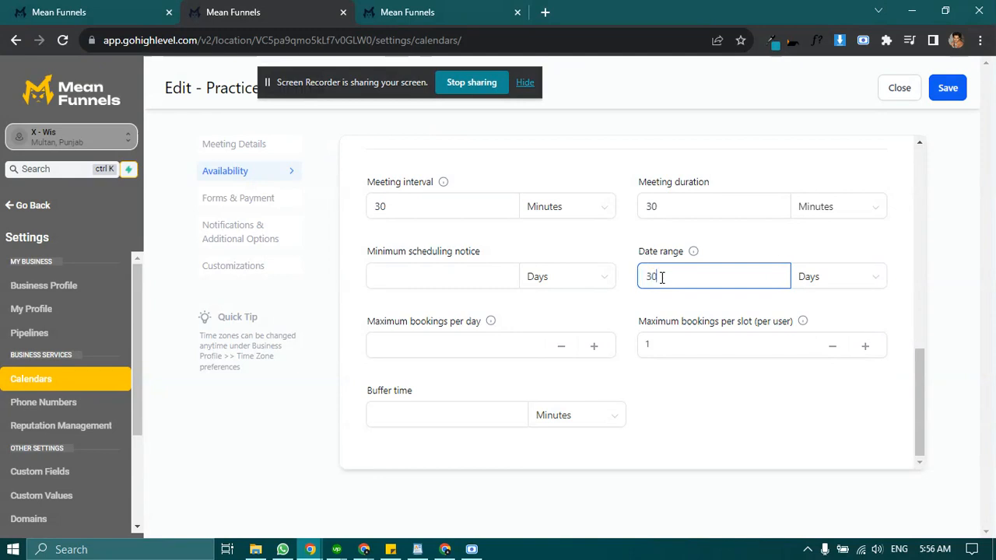
double_click(665, 271)
key(BackSpace)
click(642, 307)
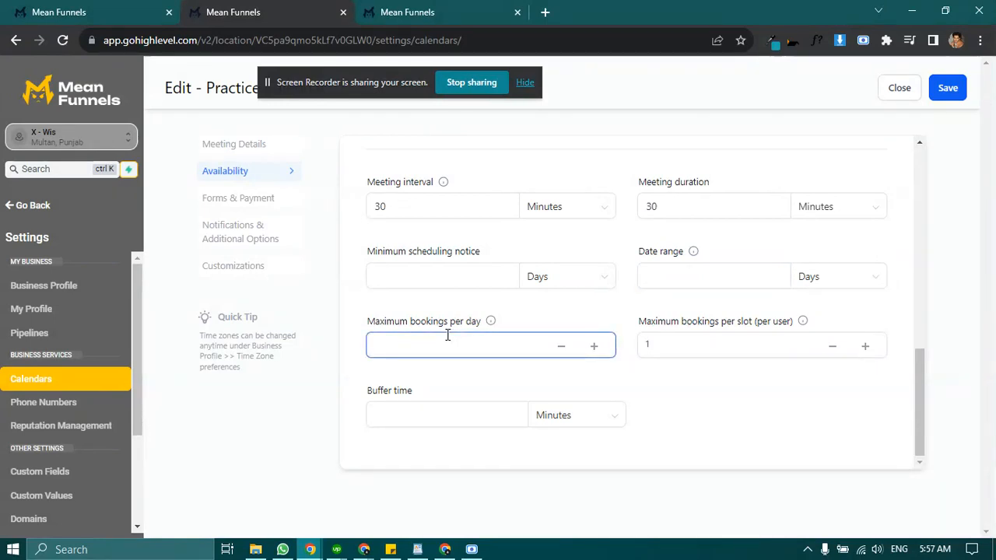
- Examine the maximum bookings per day, maximum bookings per slot (per user) and buffer time settings
click(479, 345)
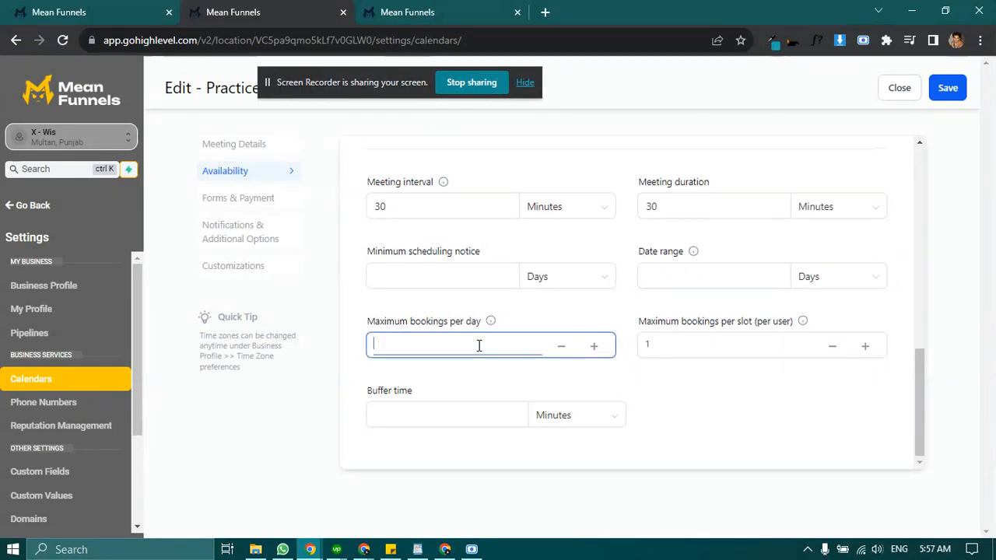
click(682, 340)
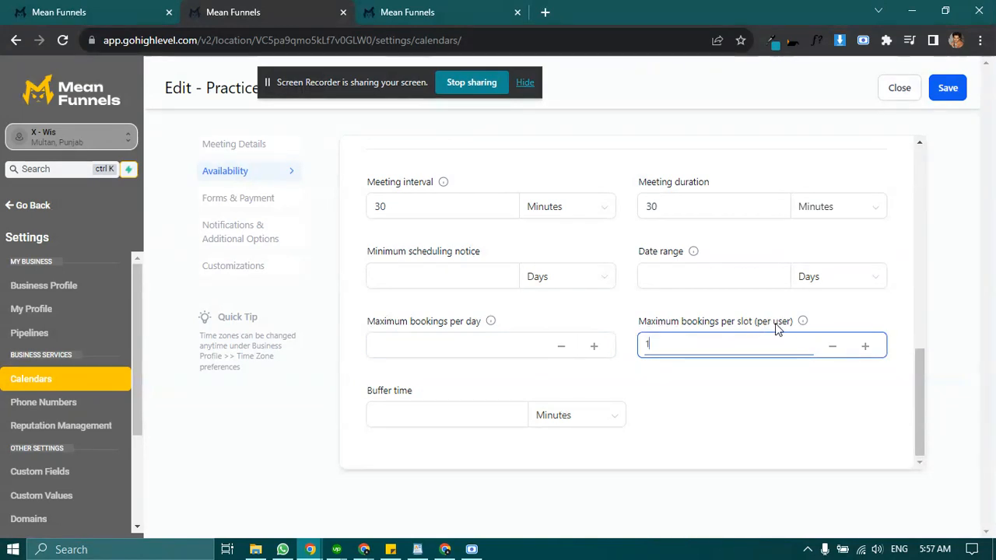
drag(758, 325, 787, 326)
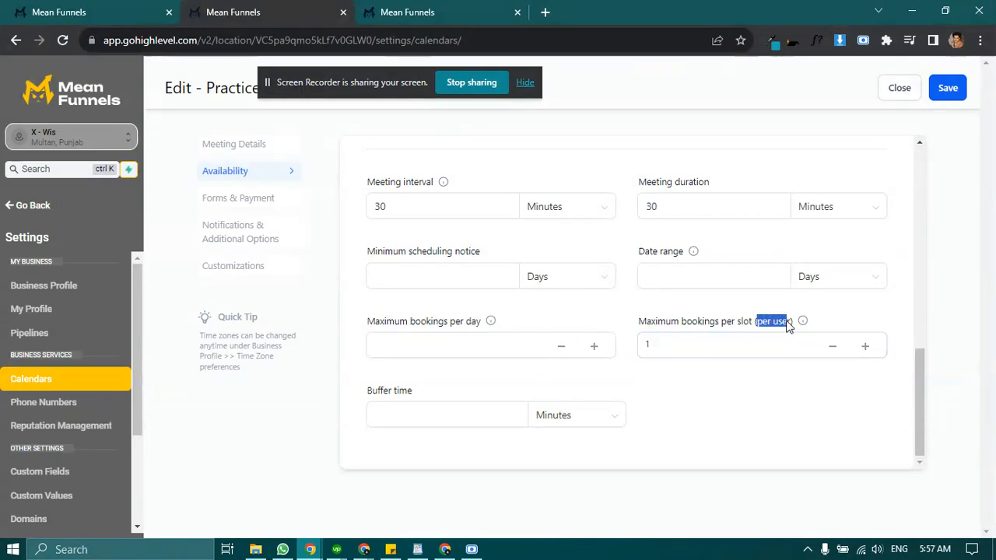
click(661, 341)
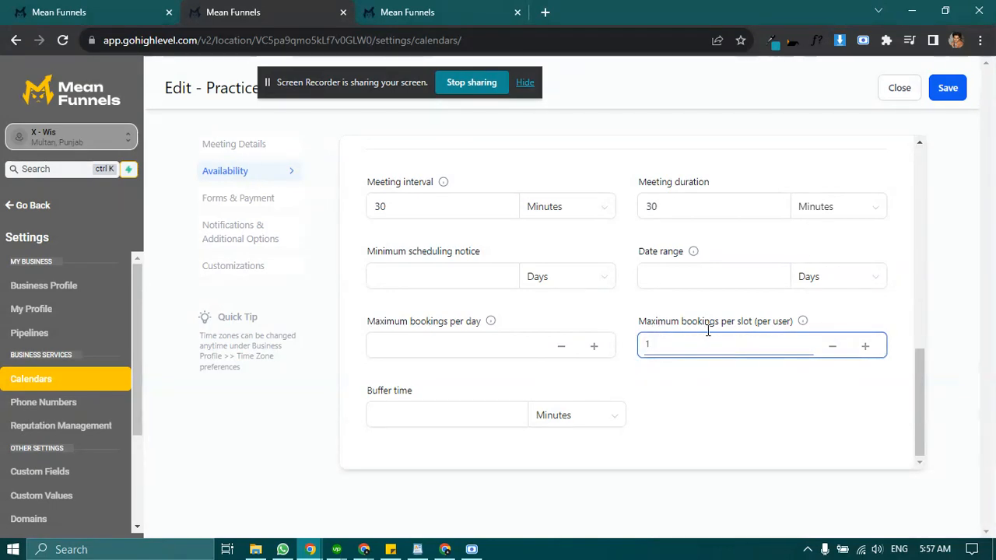
click(732, 324)
drag(722, 327, 751, 329)
click(683, 345)
click(655, 382)
click(863, 347)
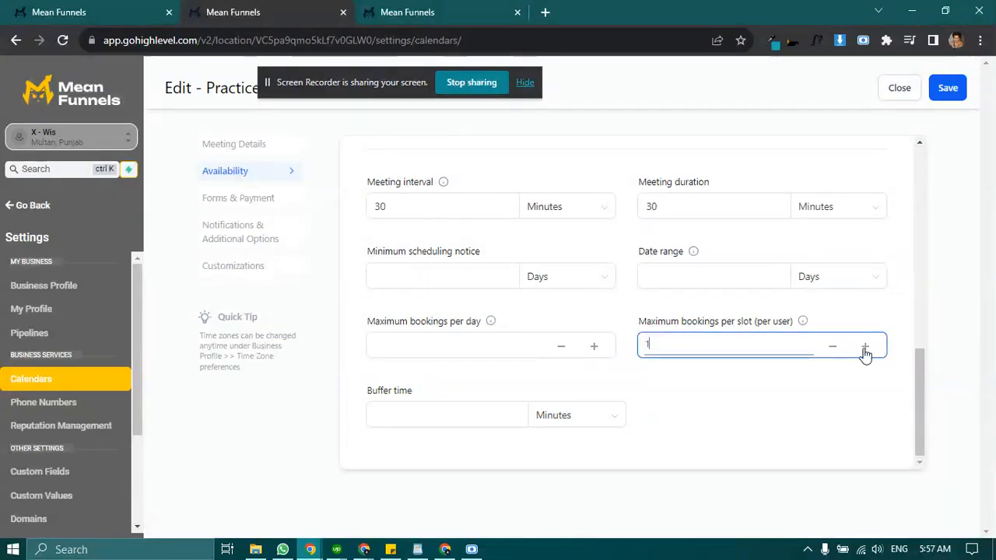
click(865, 352)
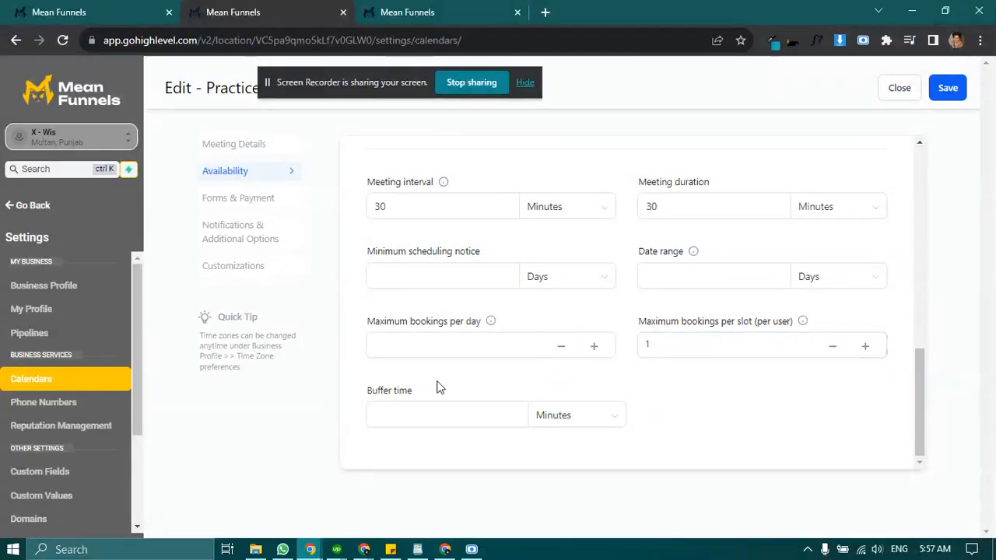
click(395, 413)
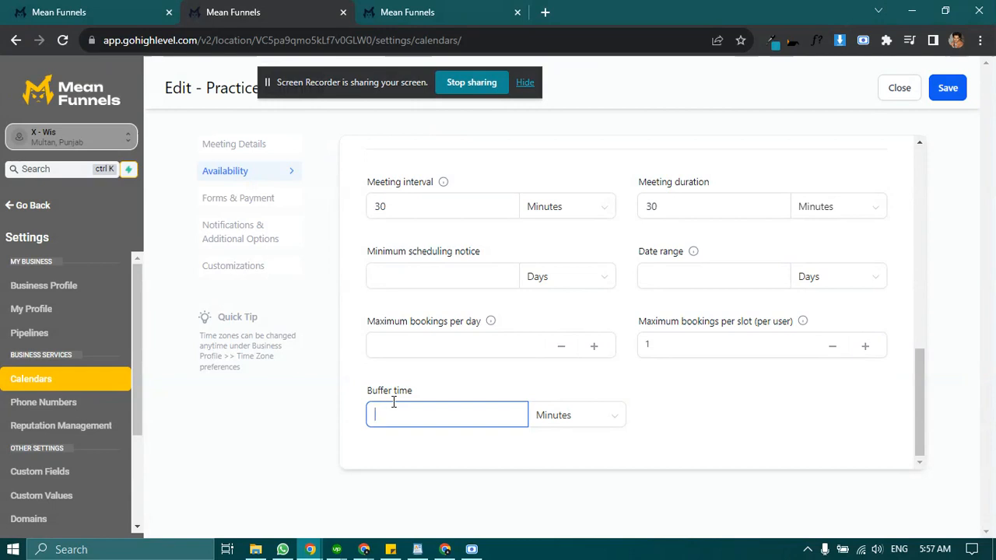
- Open the Forms & Payment settings of the calendar and review them from the form selection to auto-confirmation
click(239, 201)
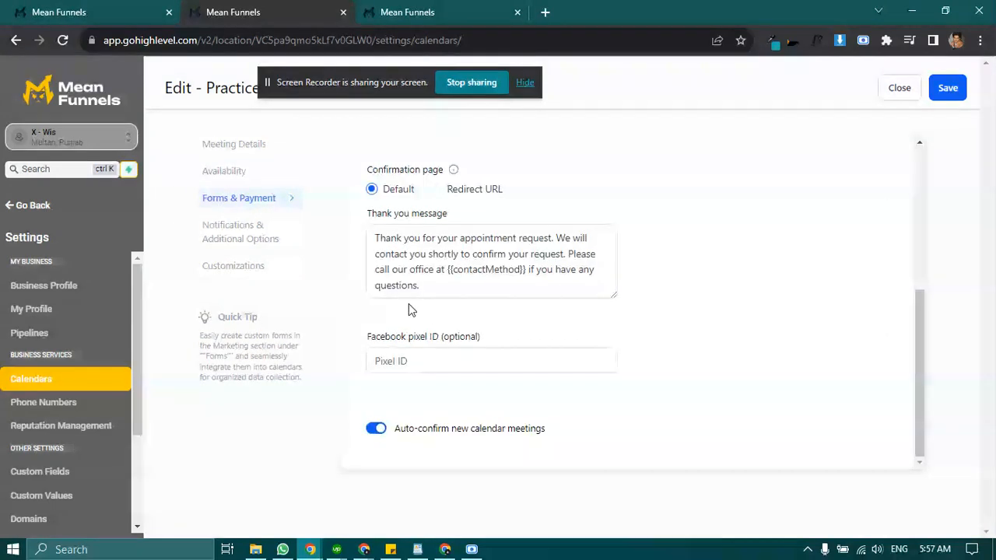
scroll(409, 303, up, 3)
scroll(408, 304, down, 3)
scroll(437, 293, up, 4)
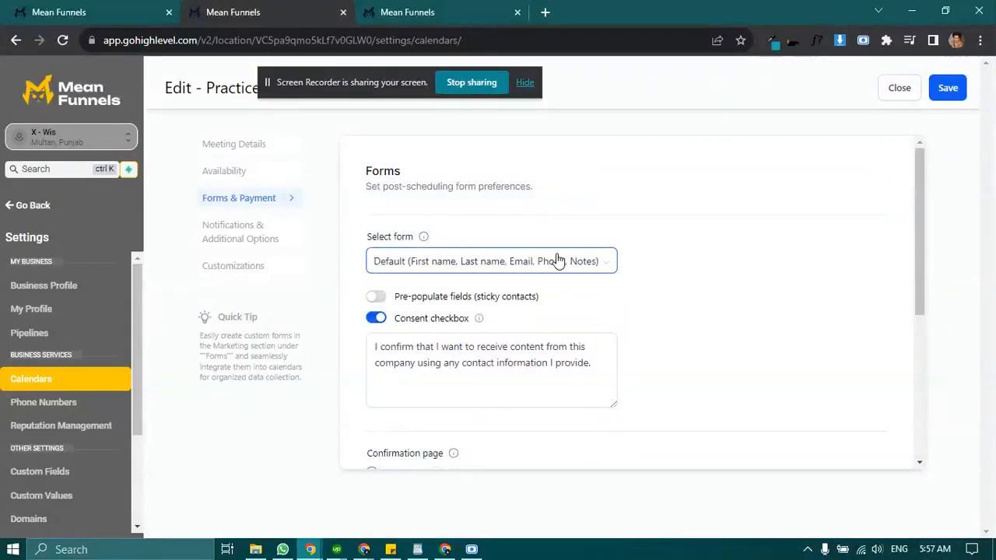
- Switch to the page builder, save the Practice Page containing the calendar element, and open its preview
click(401, 9)
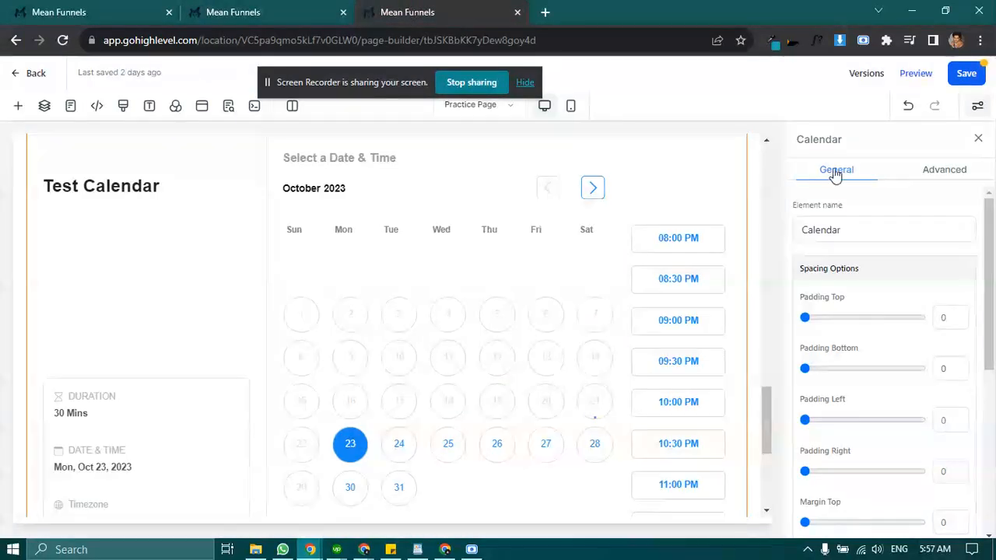
click(959, 72)
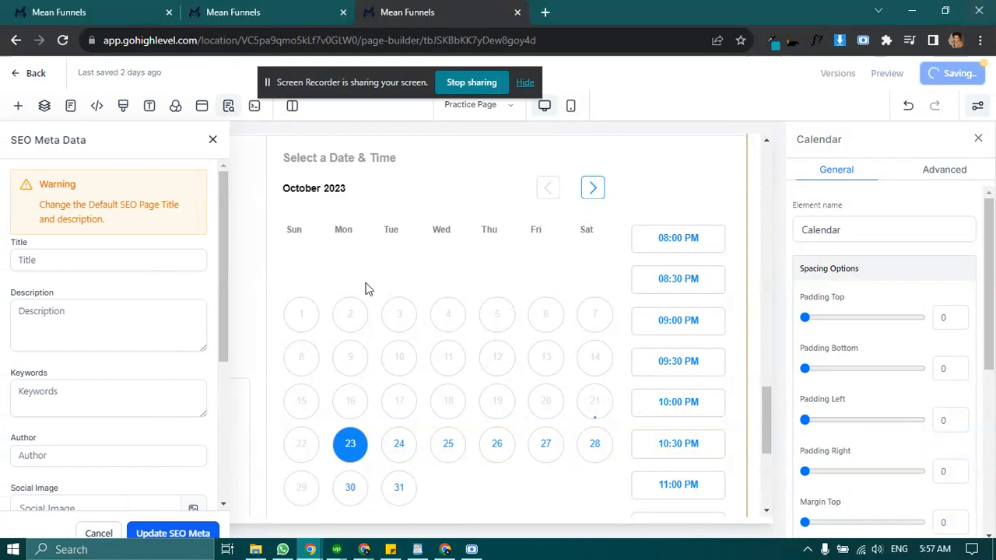
click(209, 140)
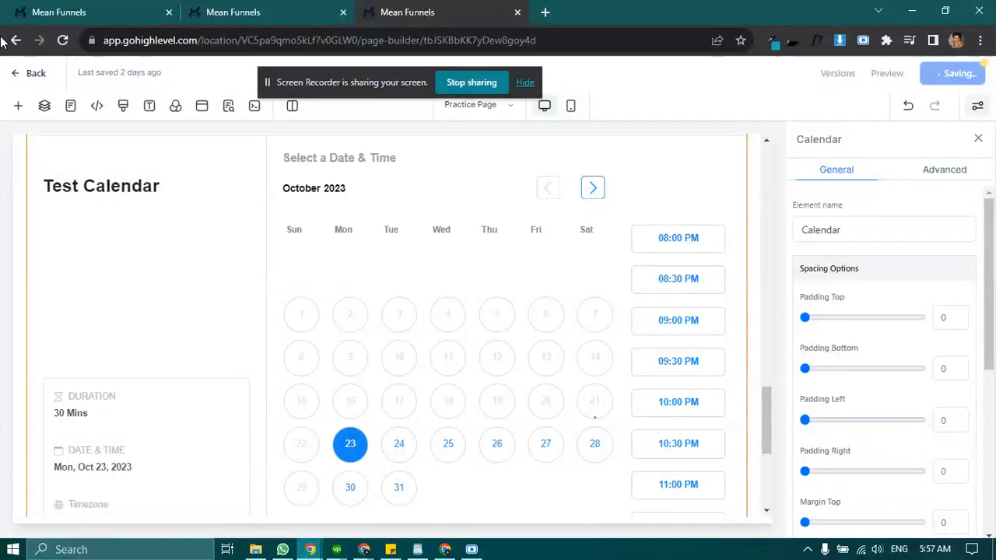
click(287, 8)
click(421, 9)
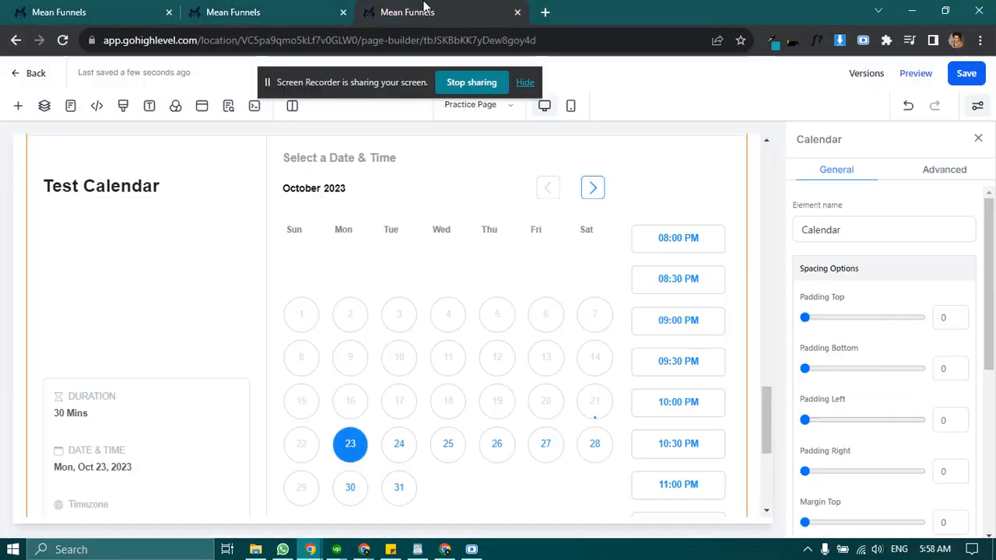
click(918, 74)
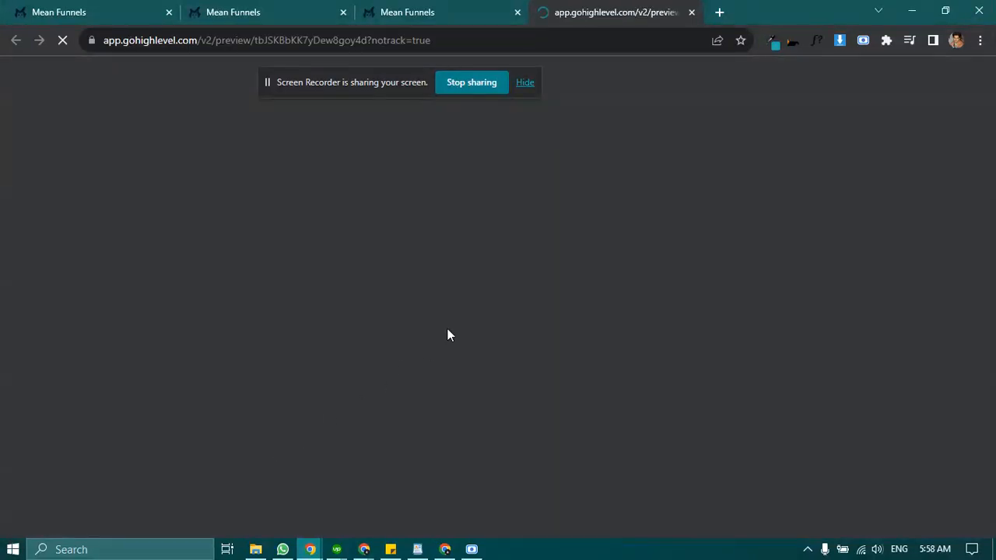
- Find the Test Calendar in the page preview, select the 08:30 PM slot and continue to the contact information form
scroll(414, 363, down, 3)
scroll(414, 358, down, 10)
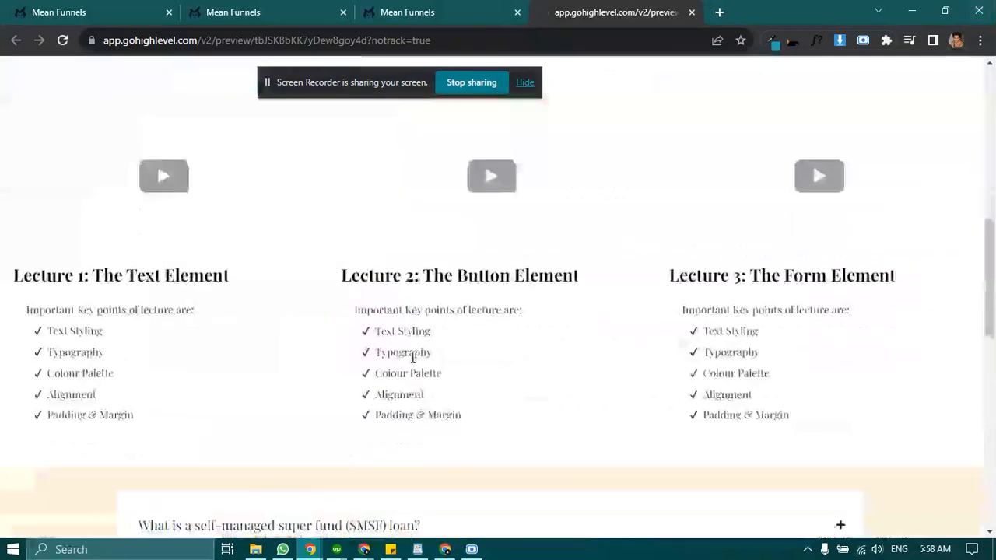
scroll(412, 356, up, 3)
scroll(467, 334, down, 1)
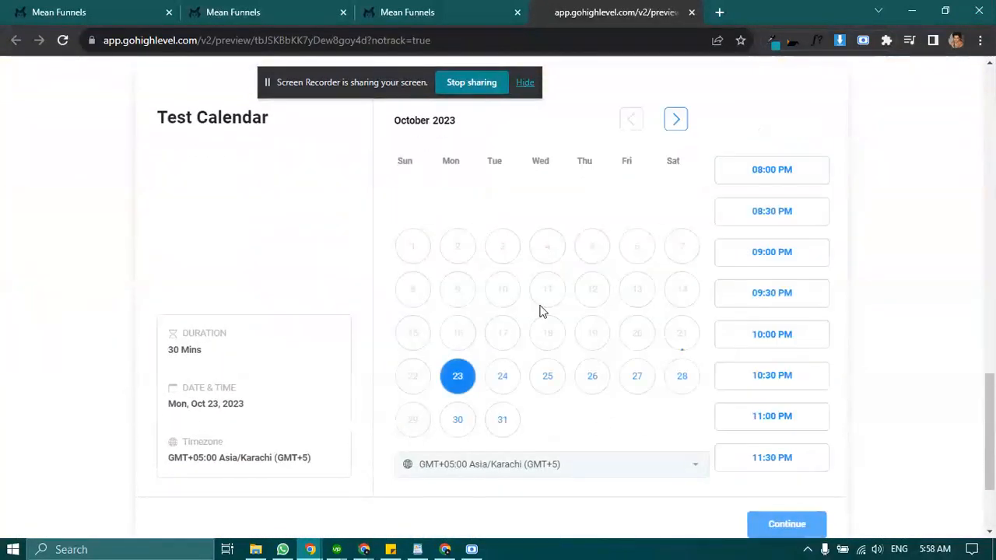
click(765, 213)
scroll(723, 433, down, 1)
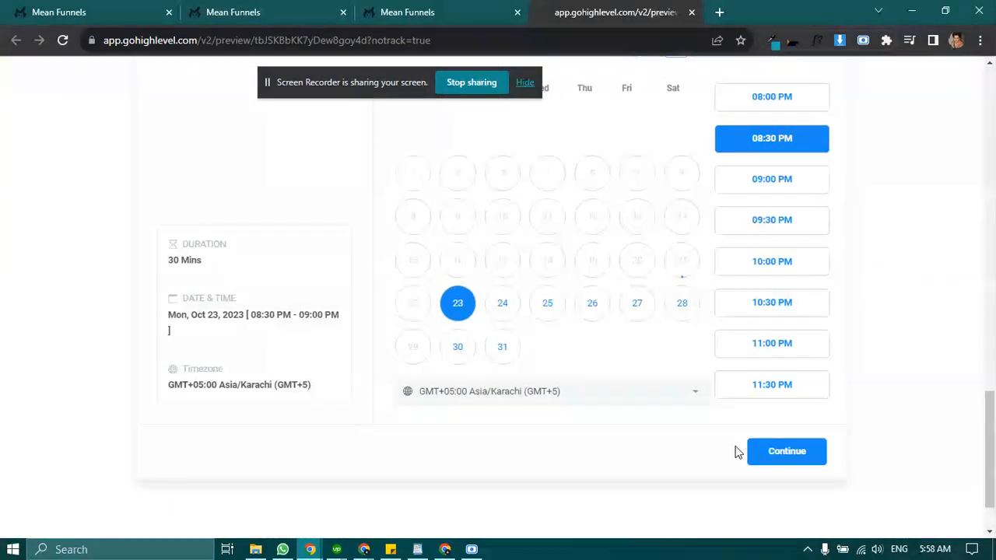
click(778, 454)
scroll(537, 312, up, 3)
scroll(410, 284, down, 1)
scroll(463, 335, down, 1)
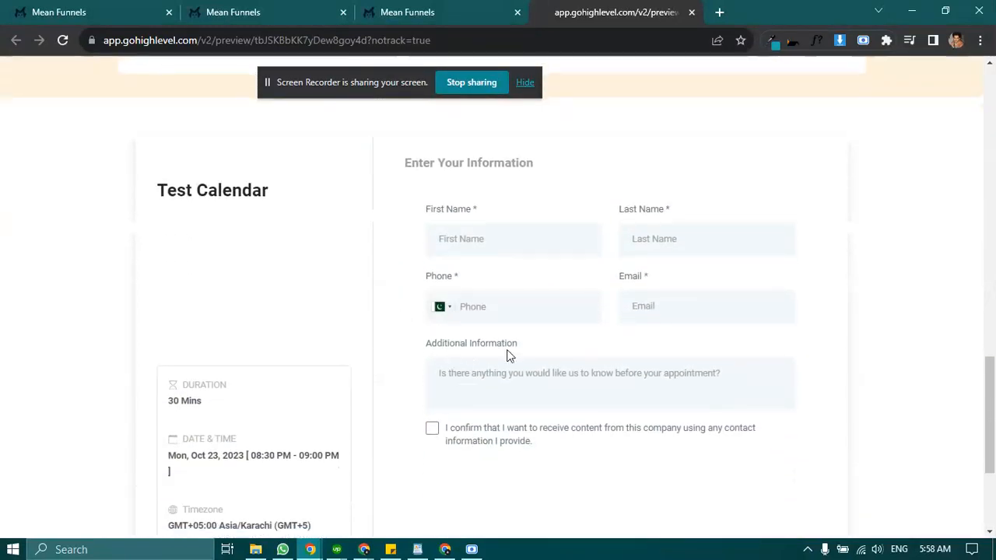
- Compare the forms available in the calendar's form selection with the information form in the page preview
click(279, 14)
click(432, 270)
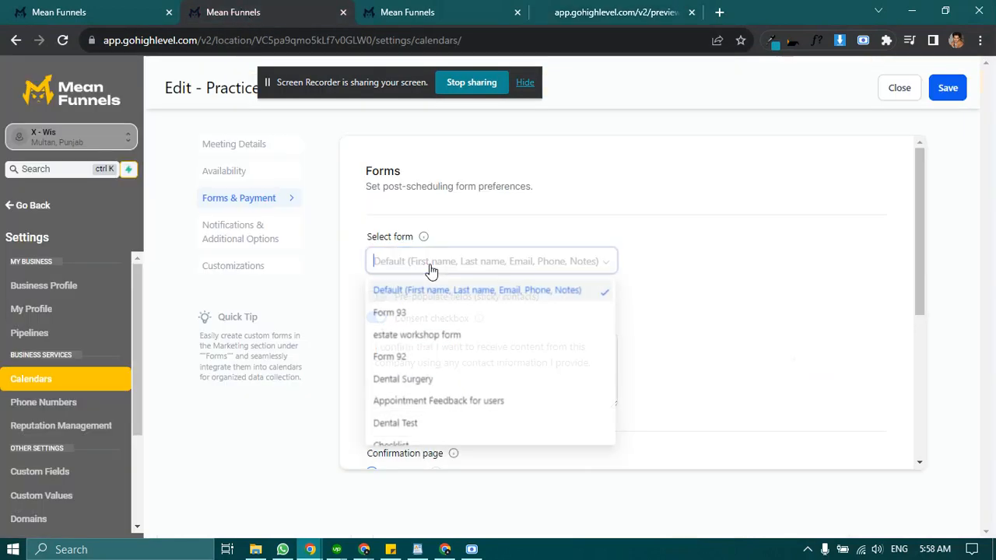
click(590, 11)
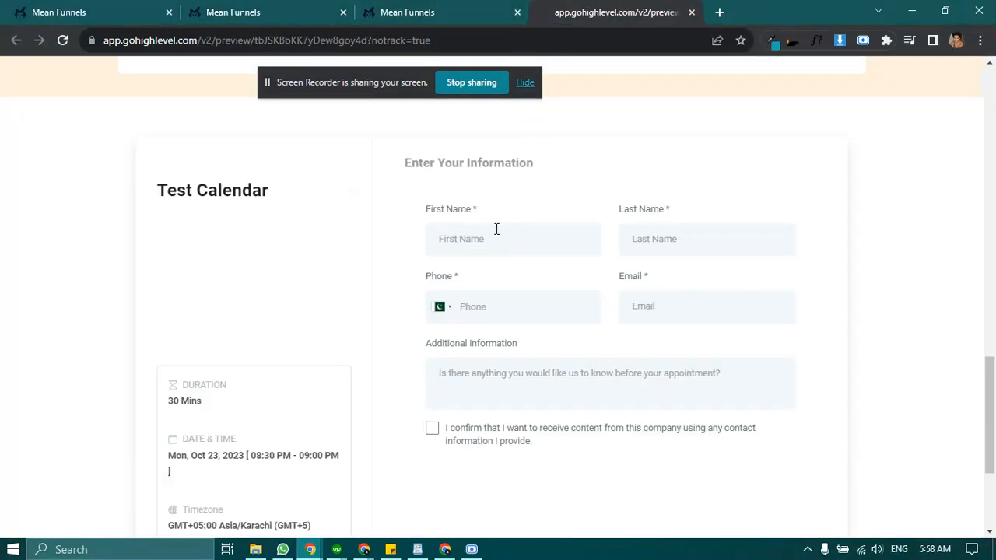
click(233, 11)
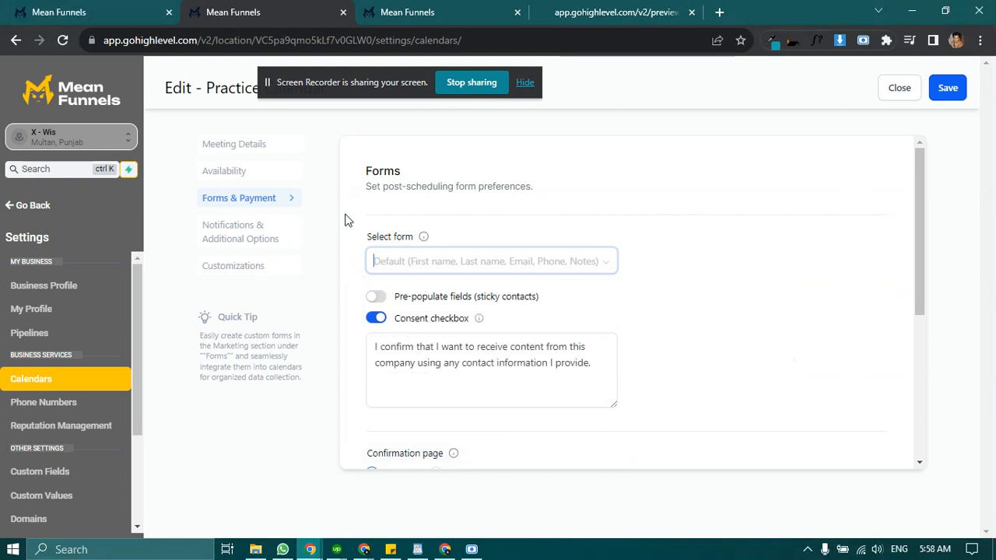
click(396, 263)
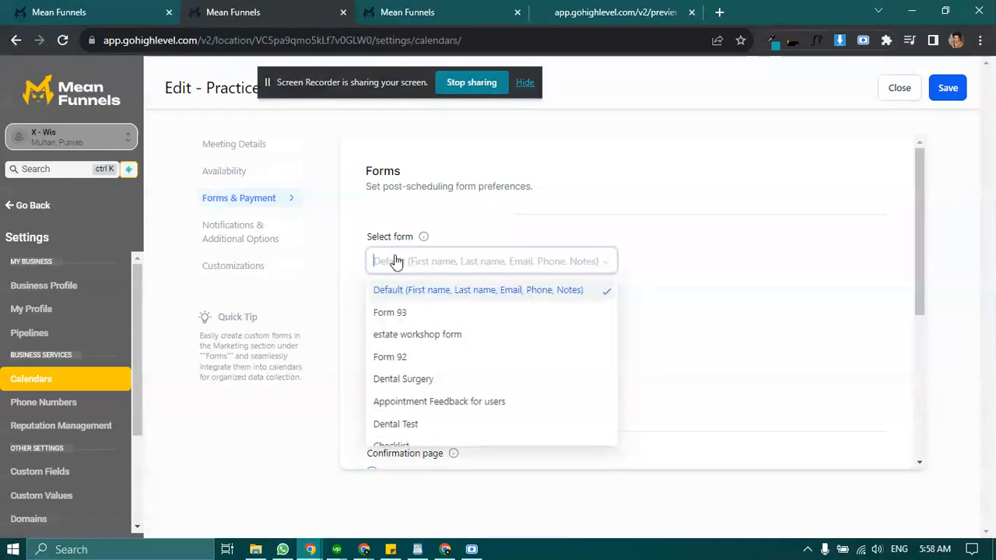
click(349, 293)
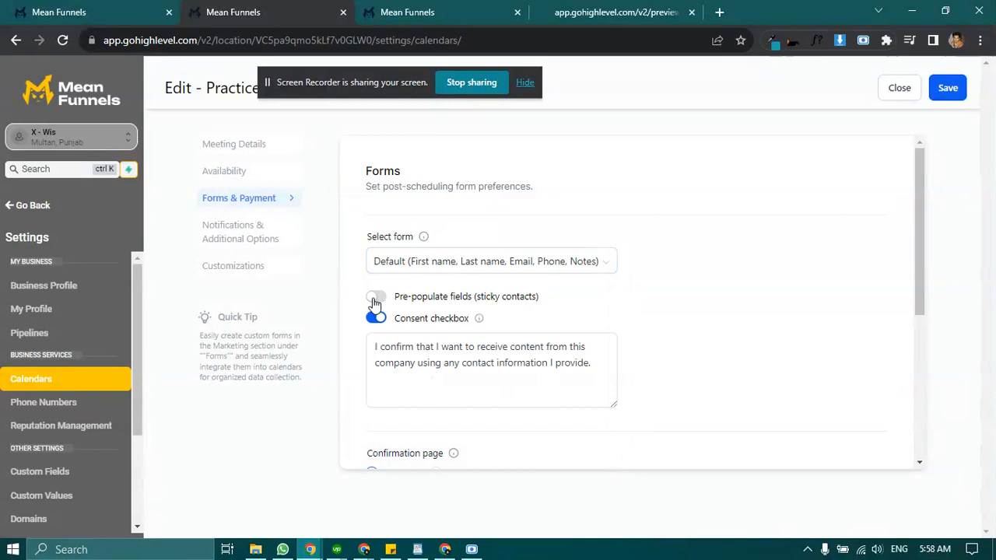
- Try enabling pre-populated fields (sticky contacts) for the calendar form and turn the option back off
click(375, 299)
scroll(351, 291, down, 3)
scroll(351, 296, up, 3)
click(376, 296)
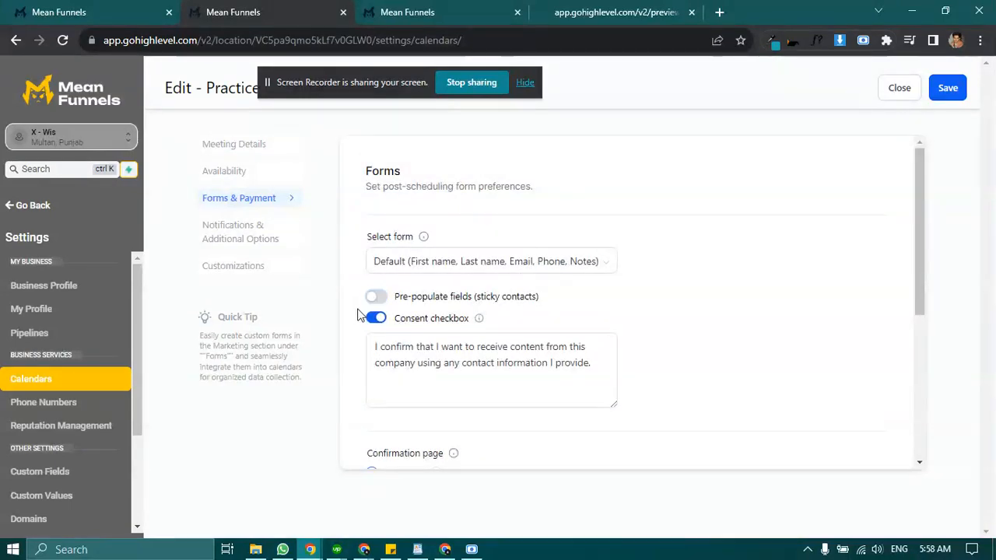
- Compare the calendar form's consent checkbox setting and wording with the consent line on the previewed information form
click(565, 9)
scroll(384, 329, down, 2)
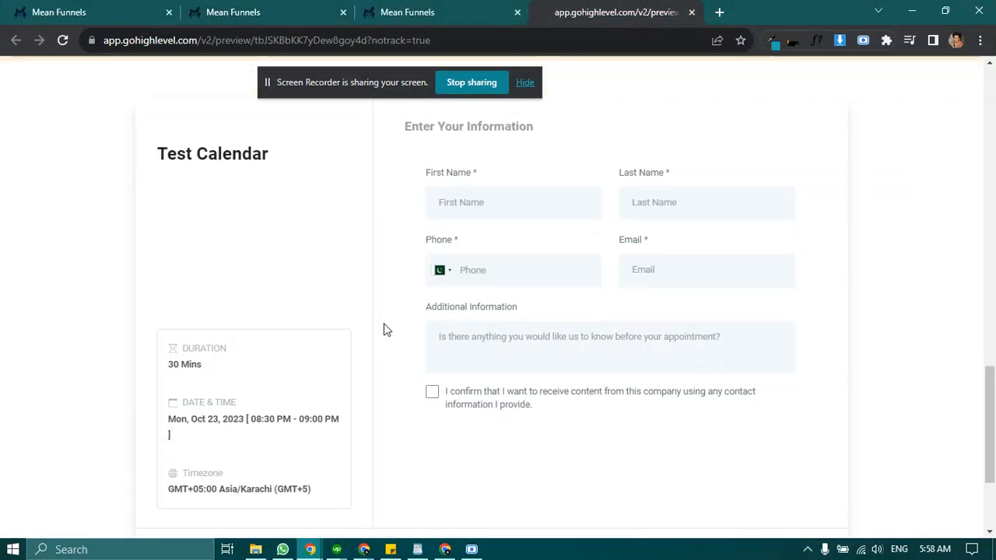
drag(434, 358, 607, 390)
drag(552, 371, 439, 344)
click(417, 330)
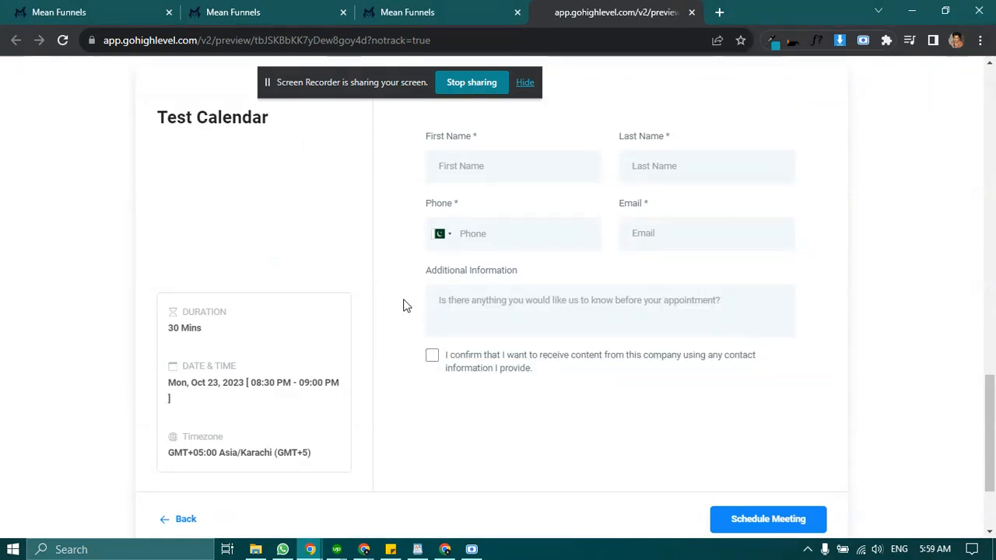
click(397, 10)
click(265, 9)
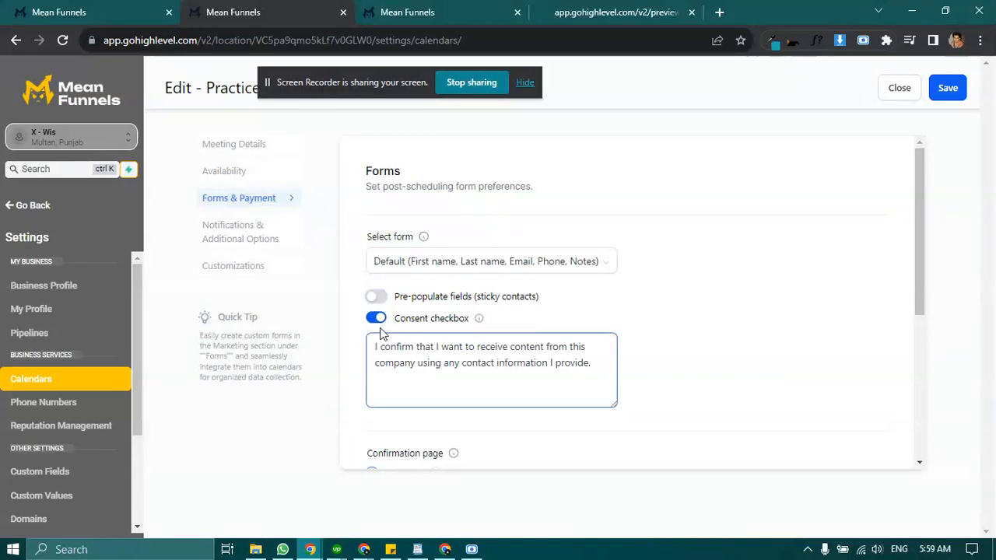
click(553, 19)
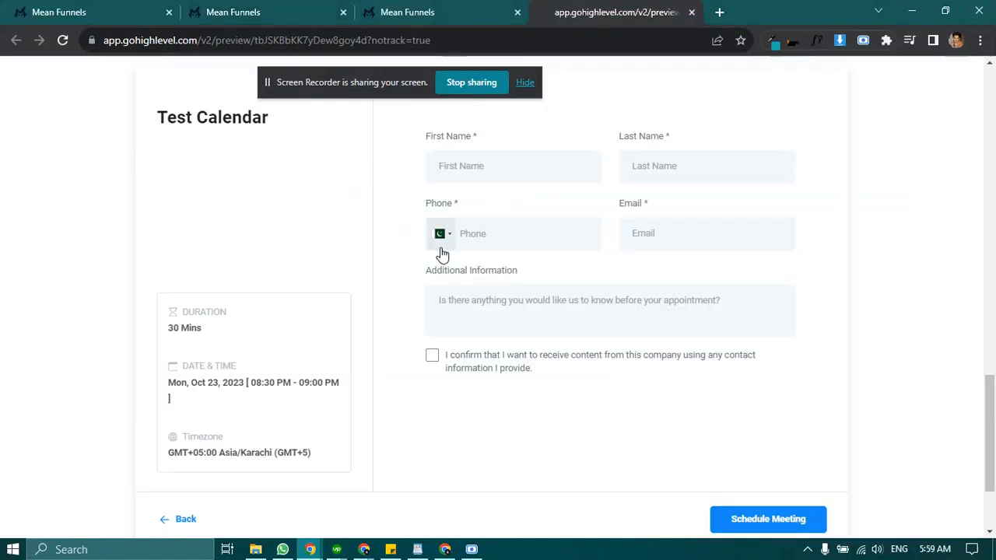
scroll(436, 243, up, 2)
click(278, 9)
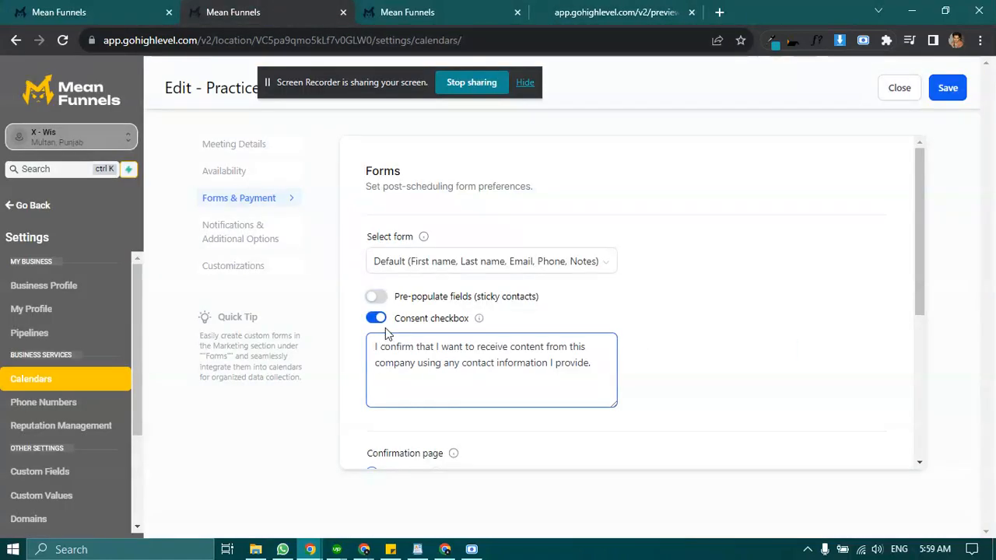
mouse_move(479, 325)
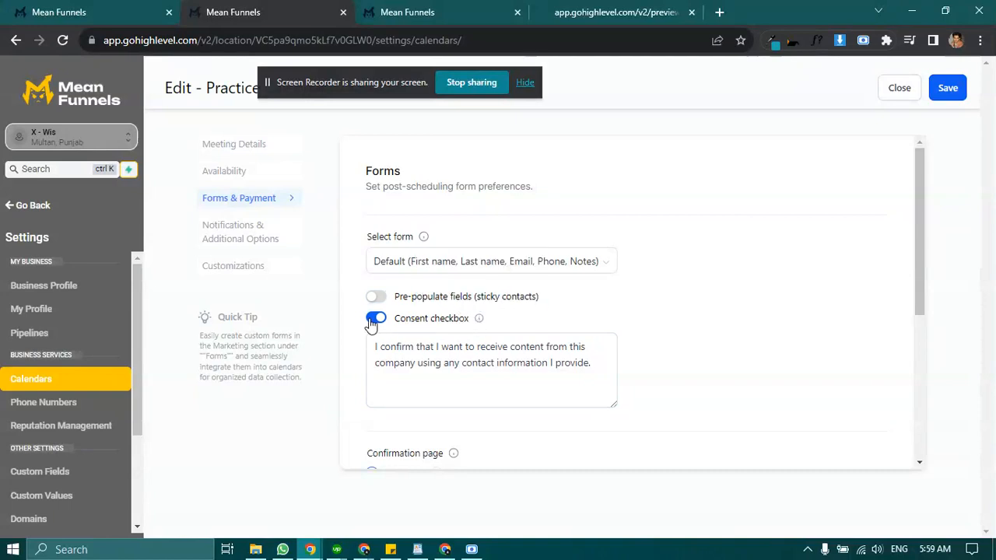
- Review the thank you message of the default confirmation page in the calendar's form settings
scroll(373, 325, down, 3)
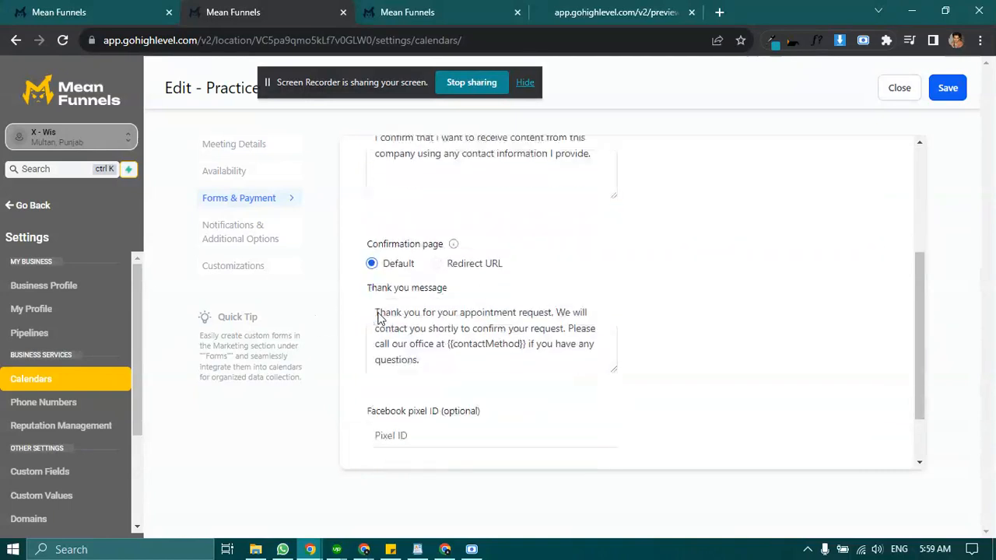
click(418, 333)
drag(432, 349, 375, 304)
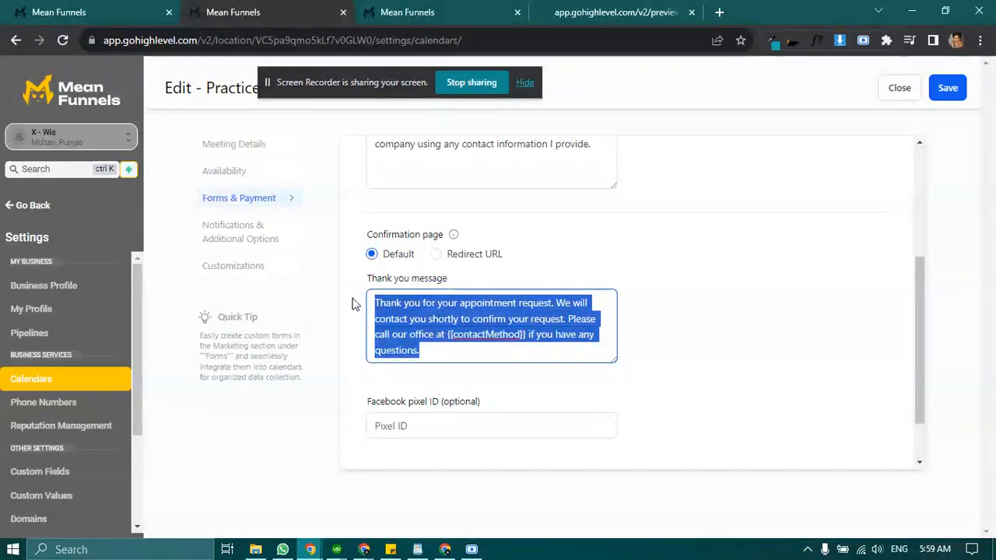
click(354, 306)
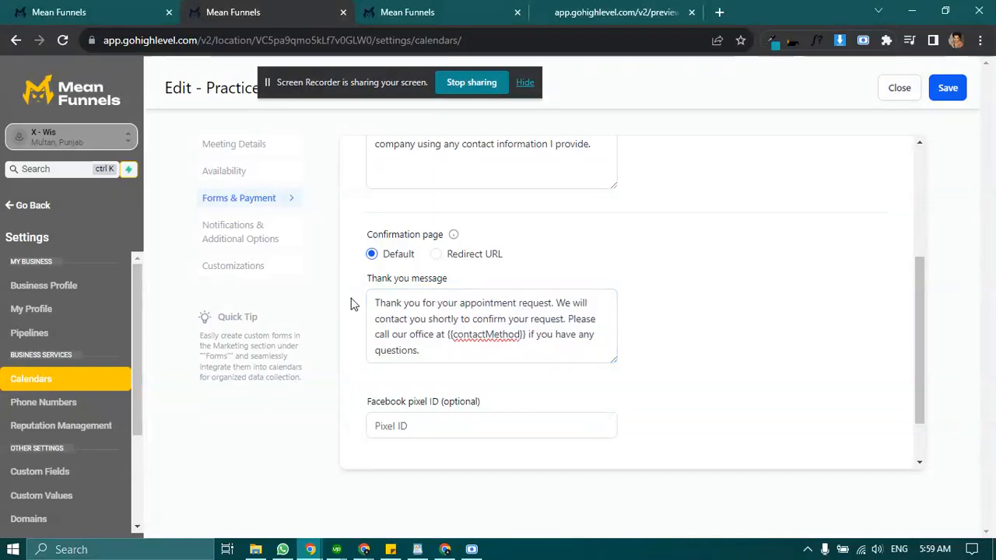
- Try switching the confirmation page to Redirect URL, inspect the empty URL field, and set it back to Default
click(435, 257)
click(394, 302)
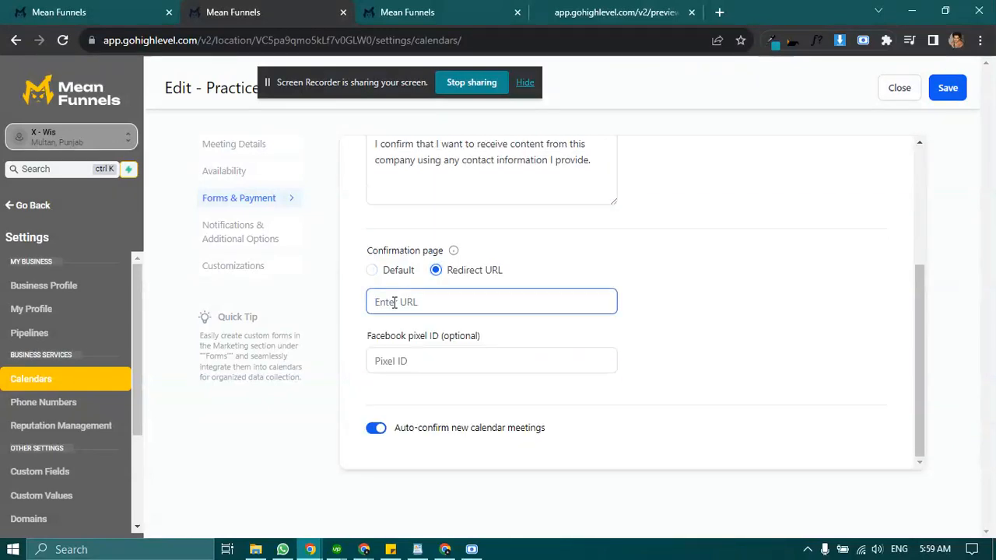
click(362, 290)
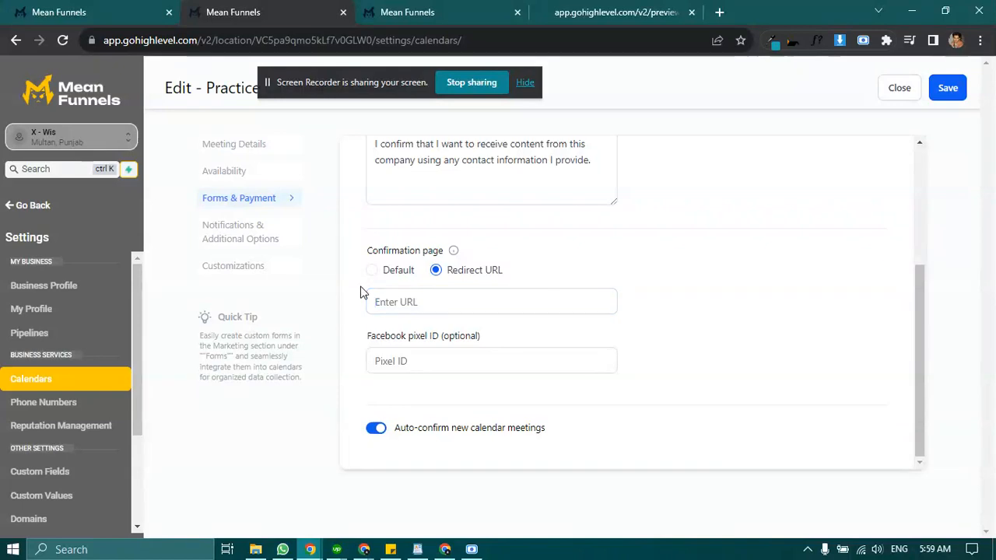
click(398, 311)
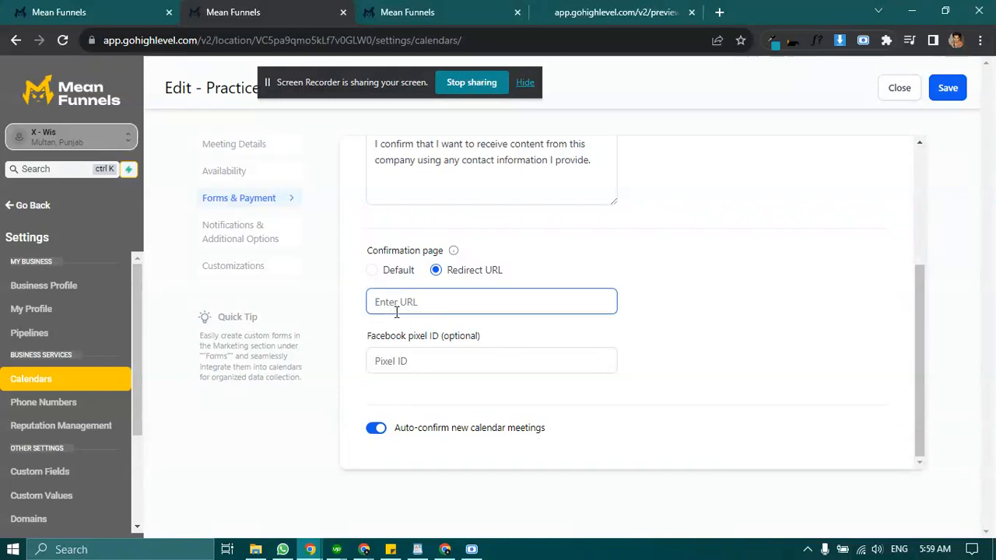
click(372, 270)
- Check the optional Facebook pixel ID field and turn off auto-confirmation of new calendar meetings
scroll(405, 276, down, 1)
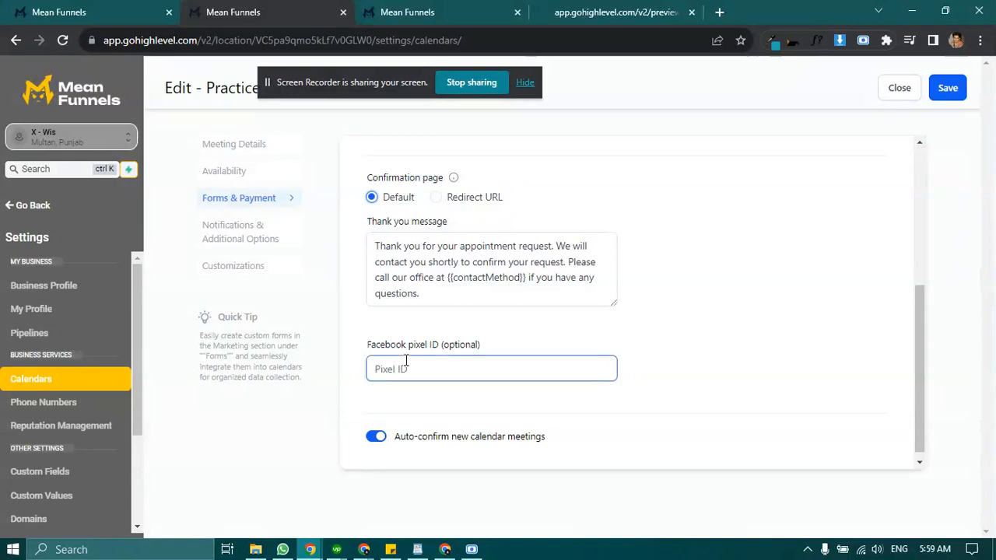
scroll(397, 389, down, 1)
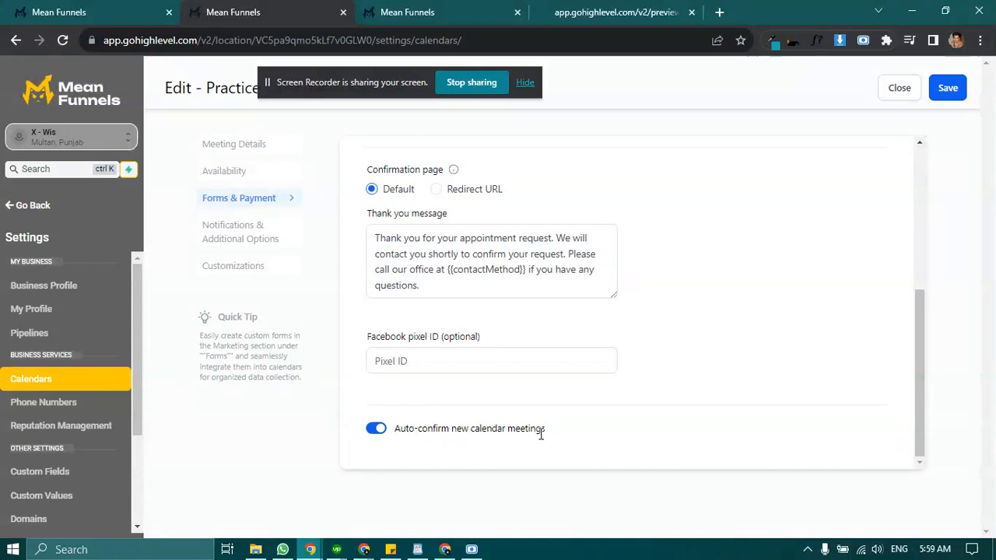
drag(545, 430, 396, 430)
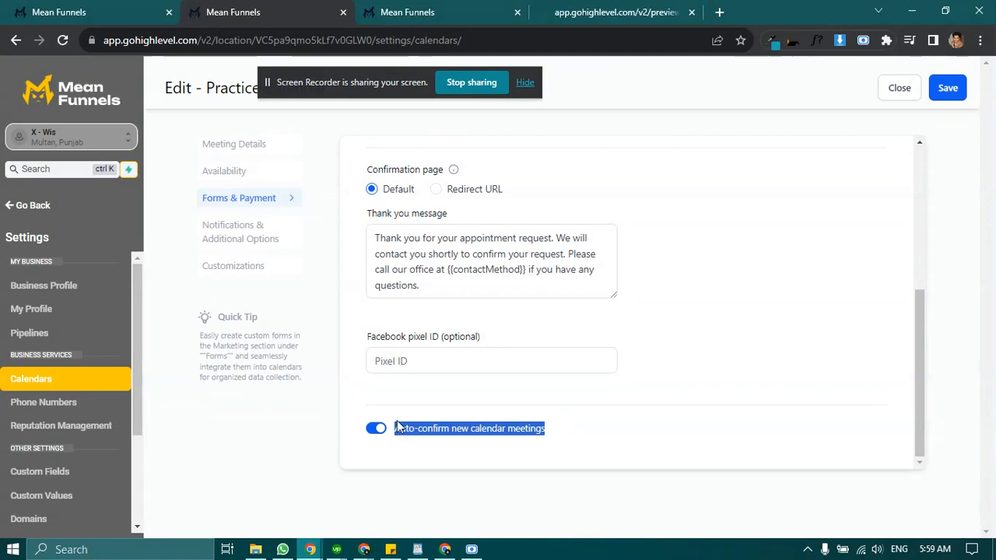
click(391, 419)
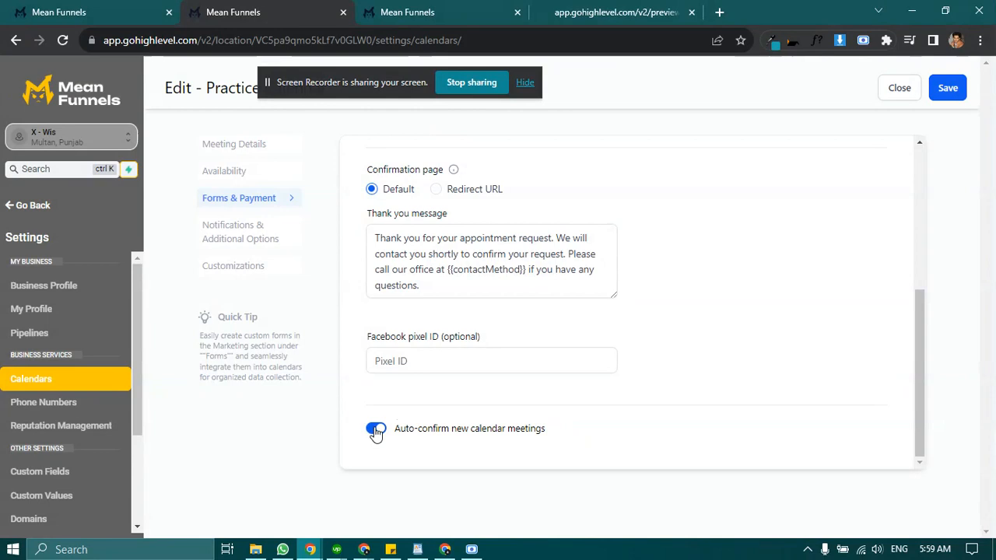
click(376, 430)
- Switch to the first browser tab, leave the settings there and open the Conversations section
click(122, 6)
click(24, 207)
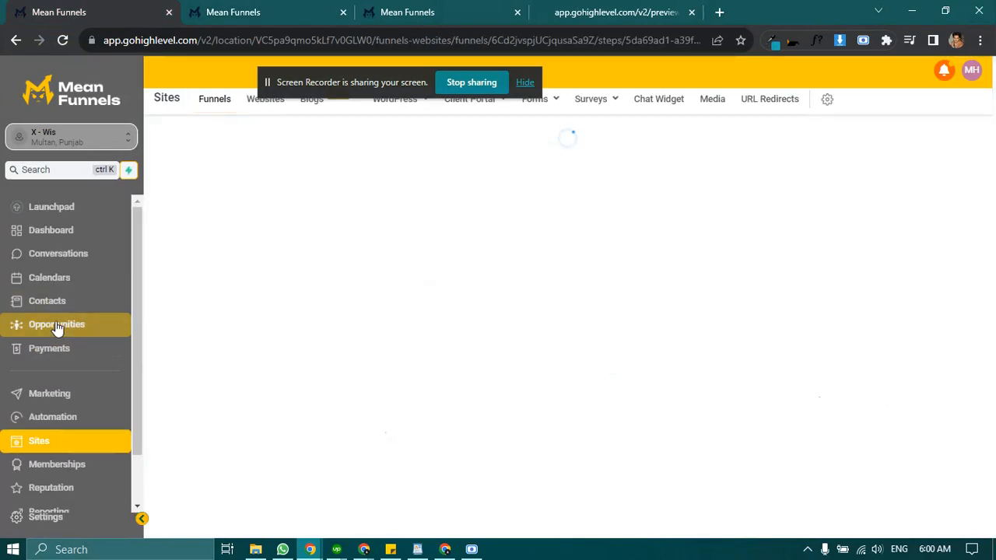
click(56, 324)
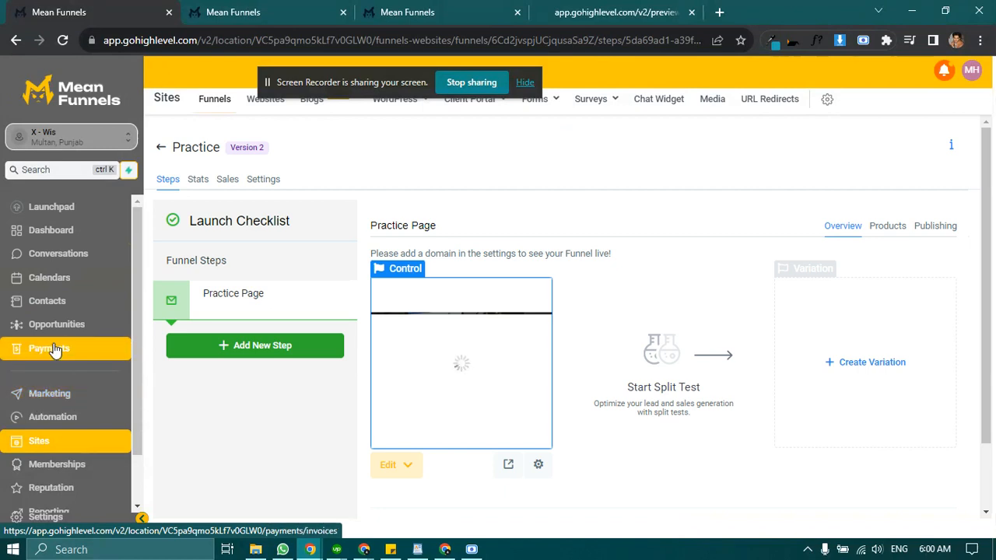
click(59, 257)
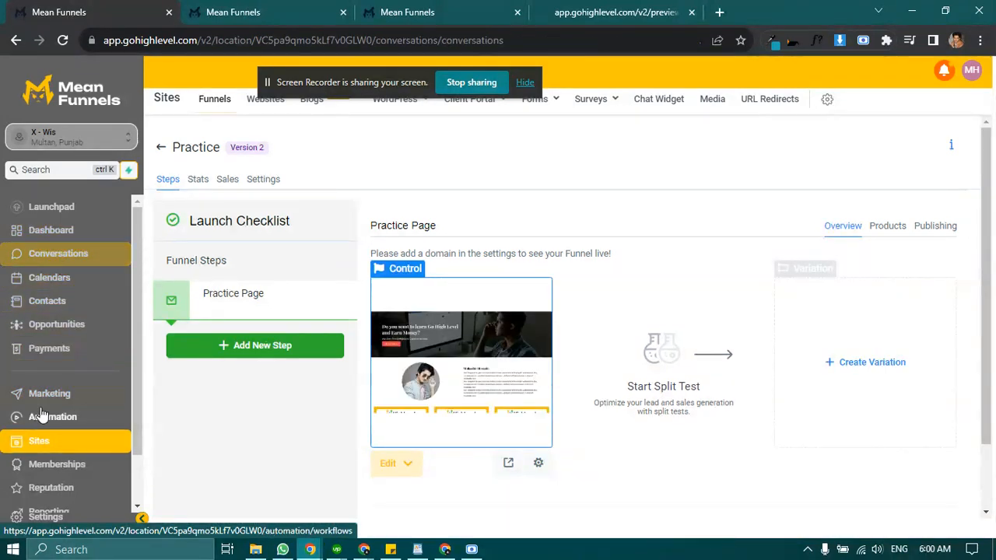
scroll(35, 414, down, 1)
scroll(63, 352, up, 1)
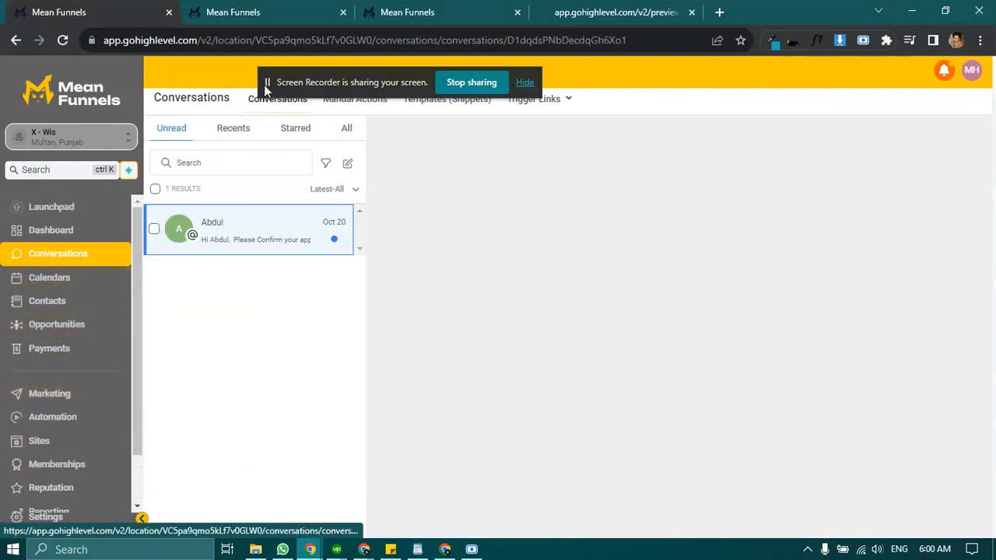
drag(268, 85, 252, 78)
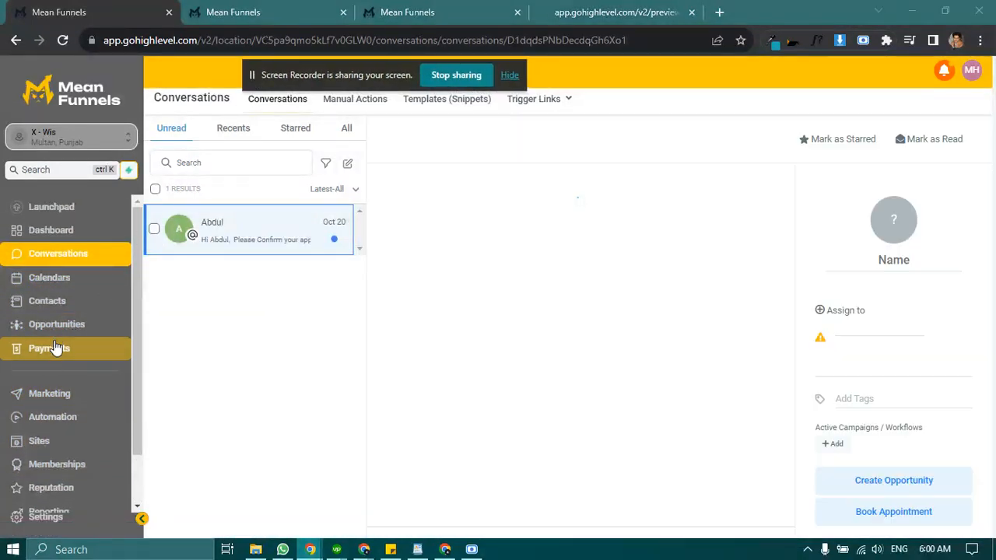
- Open the Calendars section and show its appointments list
click(57, 326)
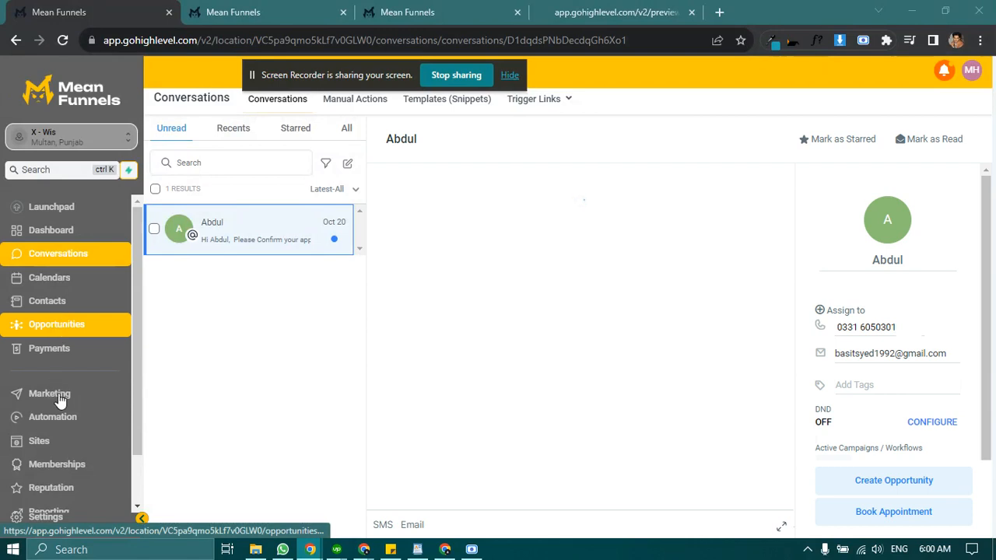
scroll(70, 412, down, 1)
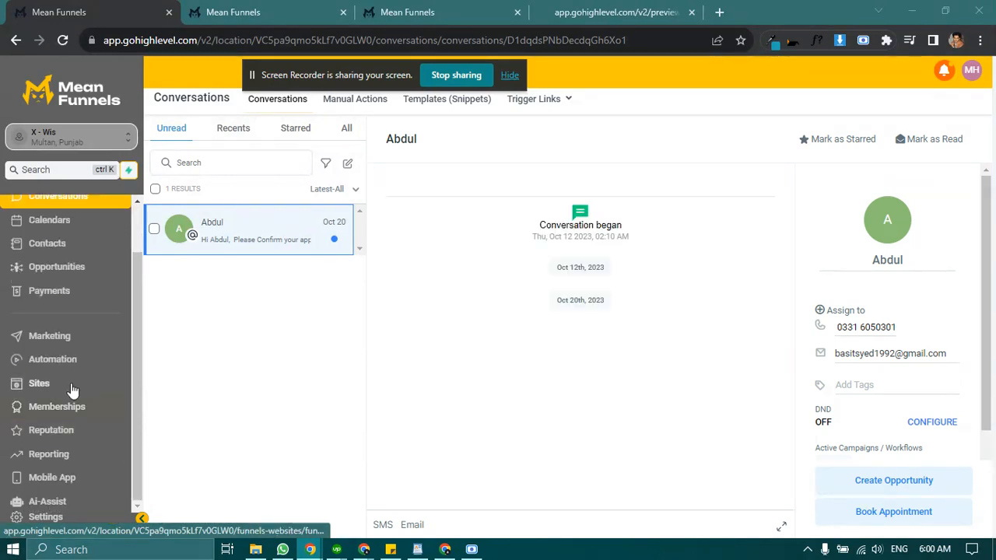
click(70, 406)
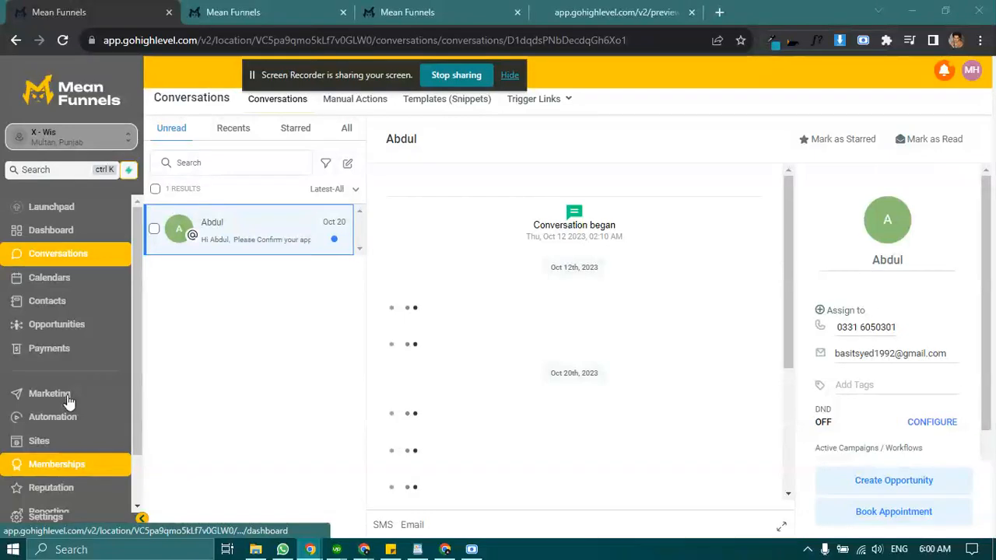
click(65, 348)
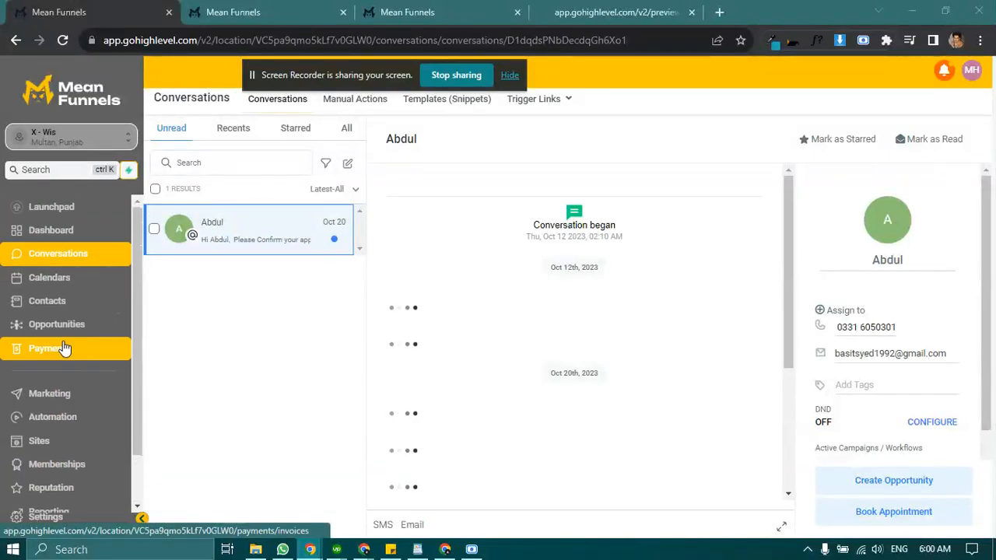
click(52, 280)
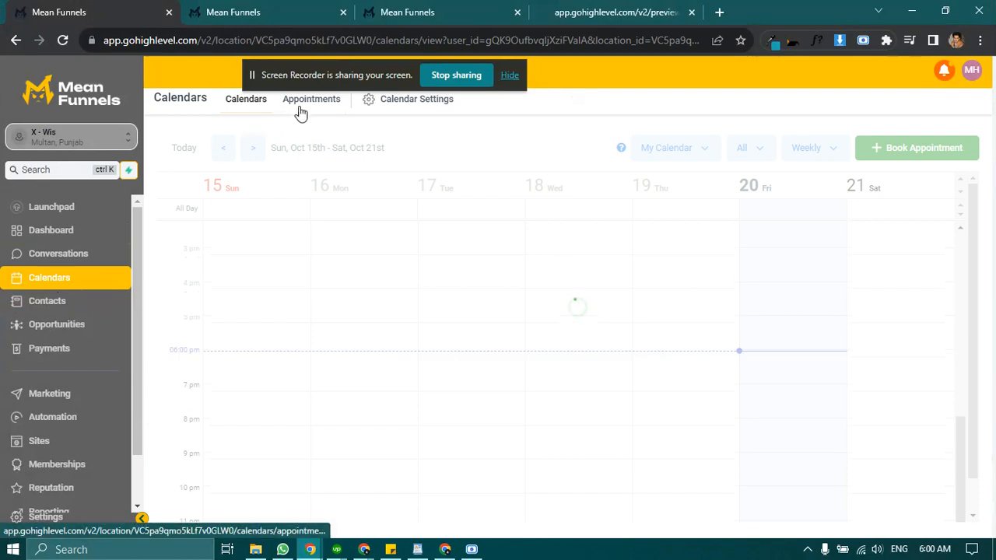
click(309, 107)
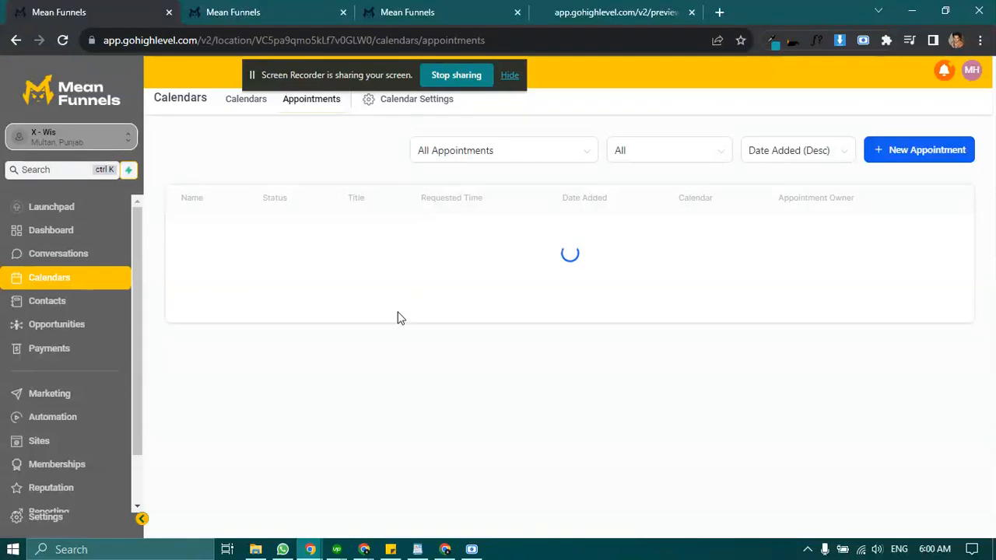
- Return to the Practice Calendar editor and check the available notification types in its notification settings
click(253, 8)
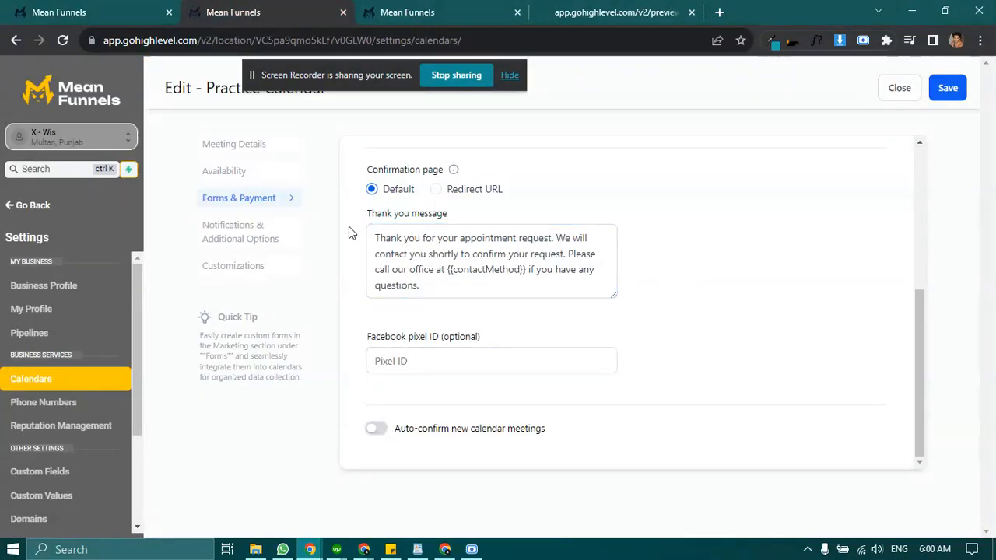
click(236, 239)
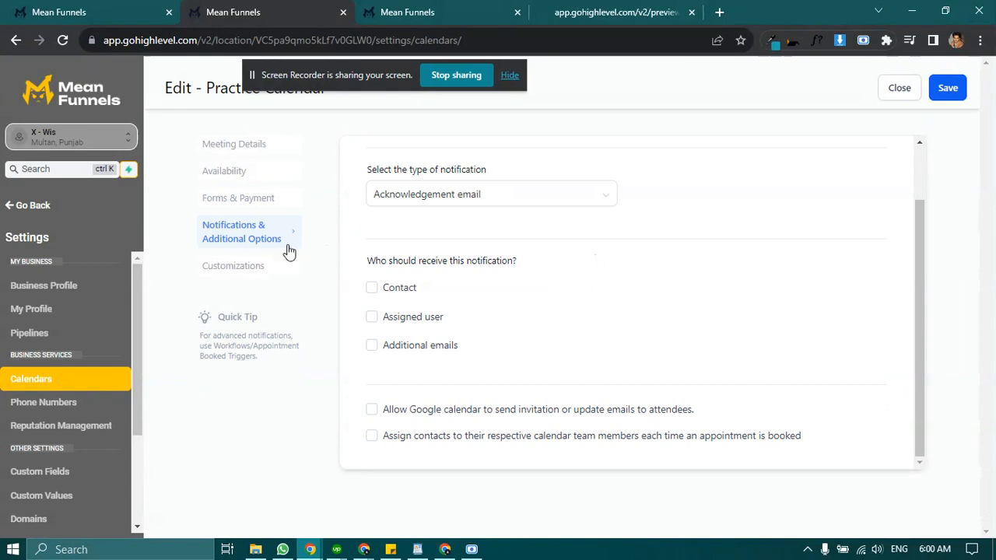
click(397, 207)
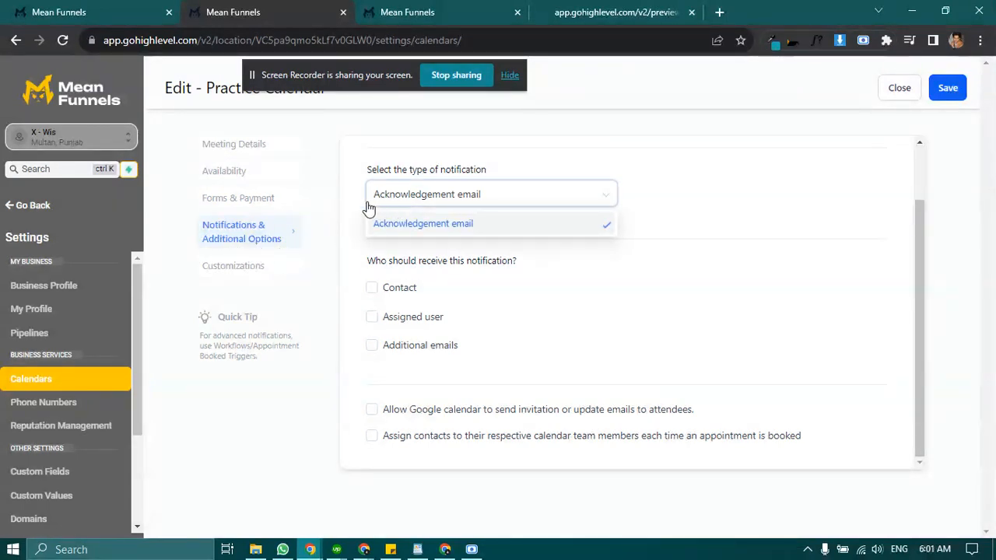
click(360, 207)
scroll(358, 205, up, 1)
scroll(358, 204, down, 1)
click(369, 204)
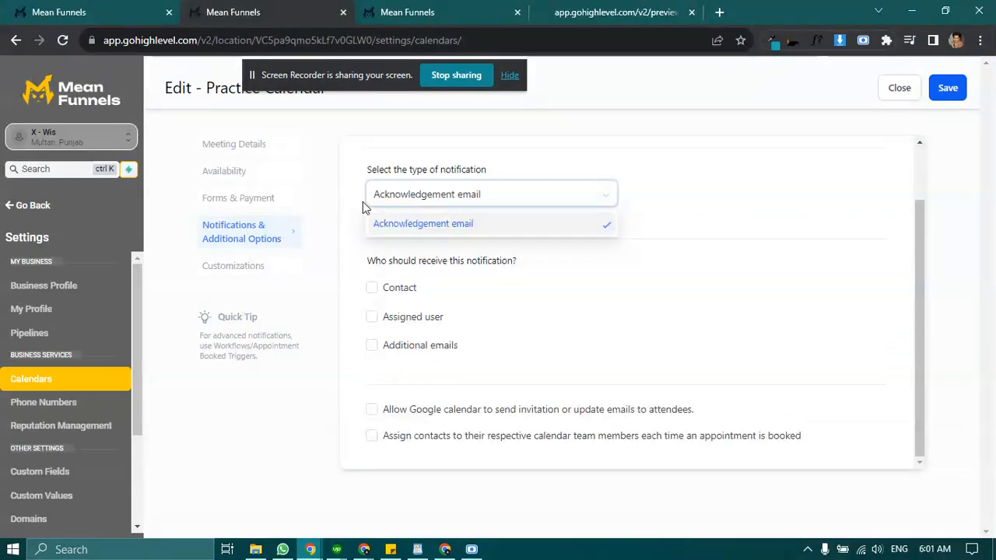
click(359, 209)
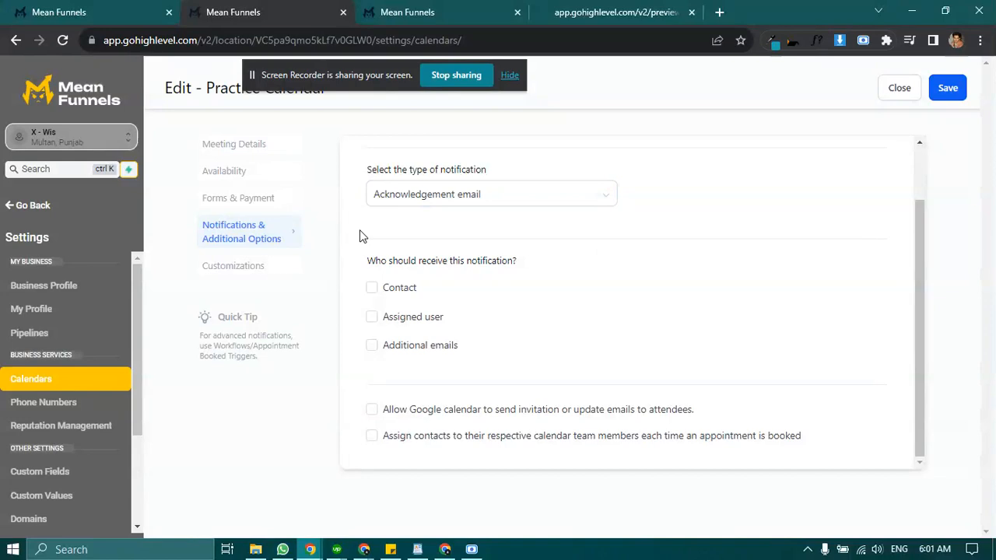
- Try selecting Contact and Assigned user as notification recipients, then clear both choices
click(372, 293)
click(373, 324)
click(372, 318)
click(371, 288)
drag(370, 246, 413, 325)
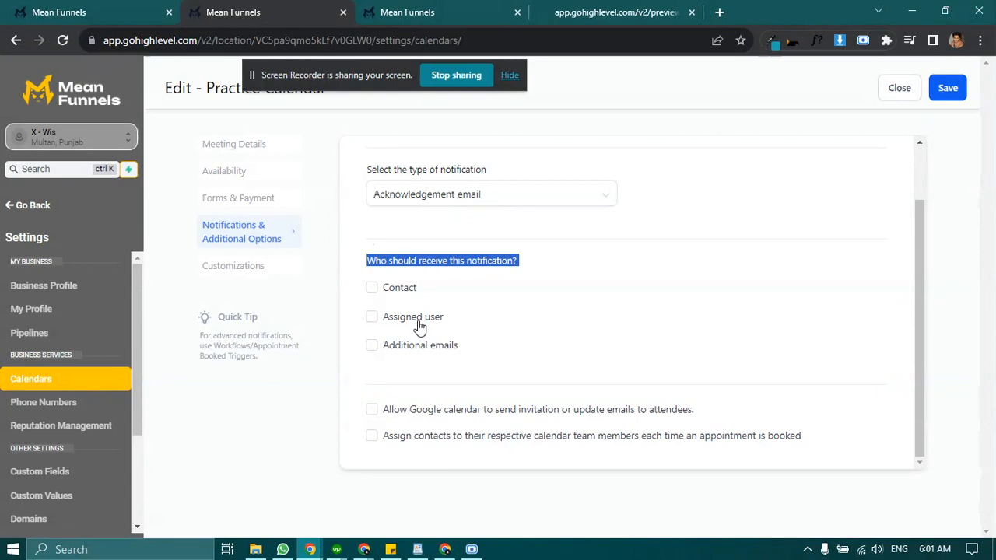
click(372, 265)
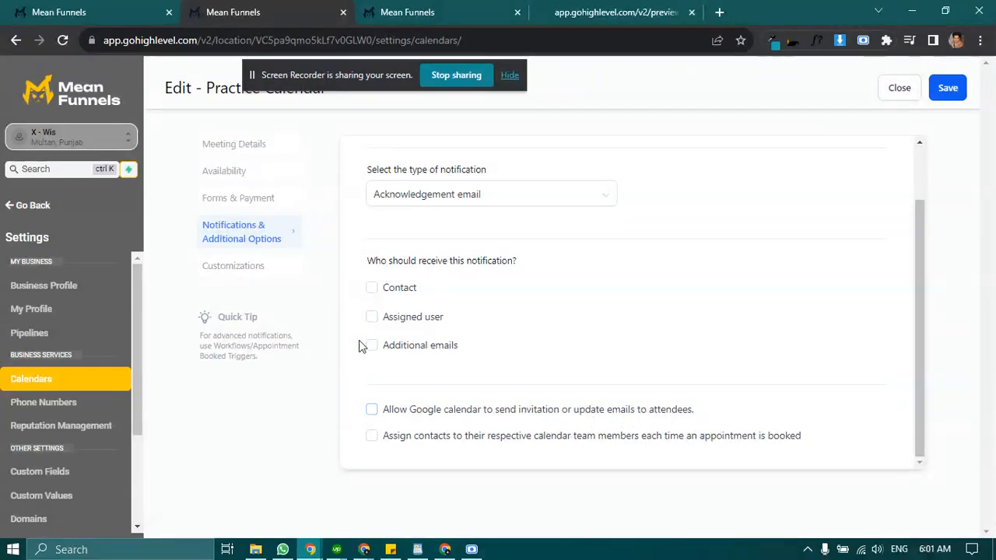
- Open the Practice Calendar's customizations, set the calendar widget style to Classic and save the calendar
click(243, 266)
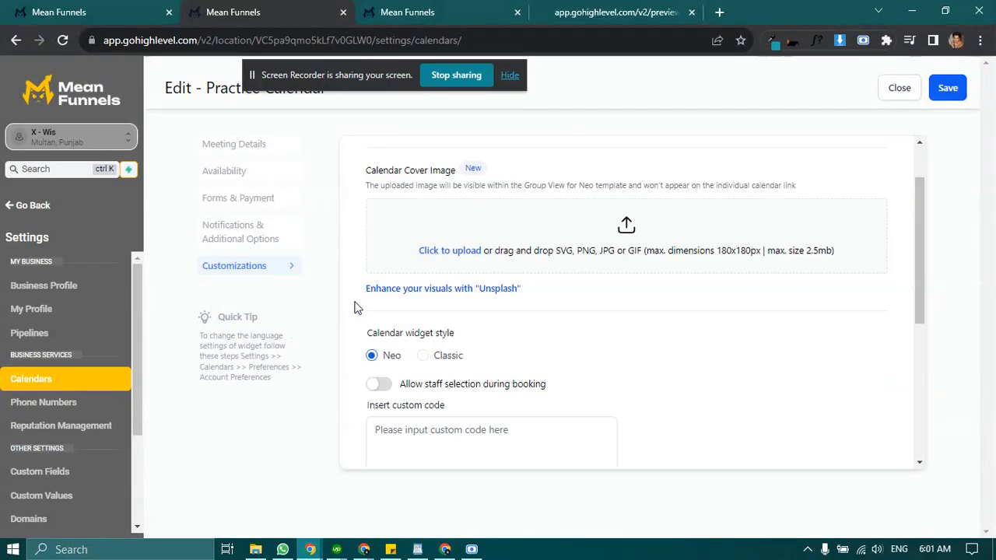
scroll(356, 324, down, 2)
scroll(360, 325, up, 2)
scroll(359, 311, up, 2)
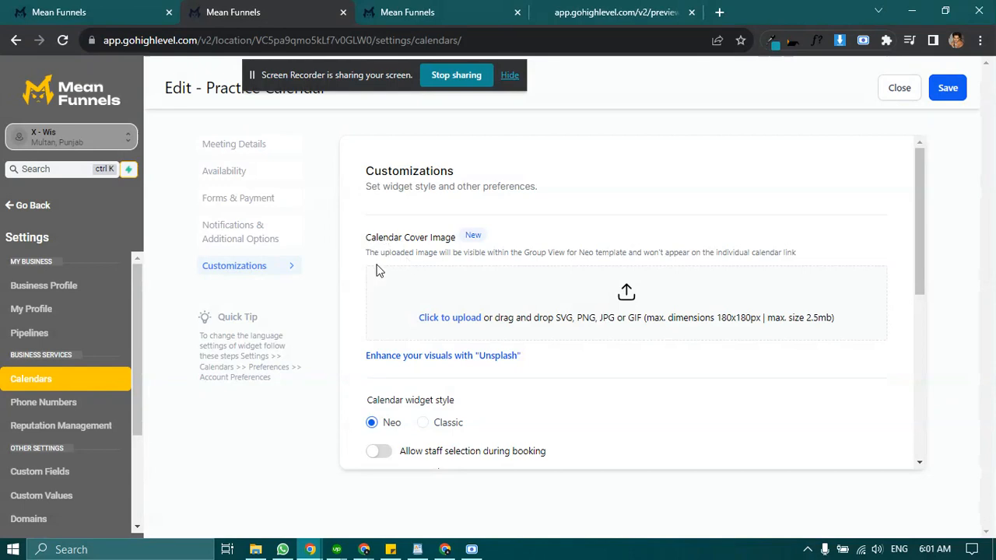
scroll(394, 322, down, 1)
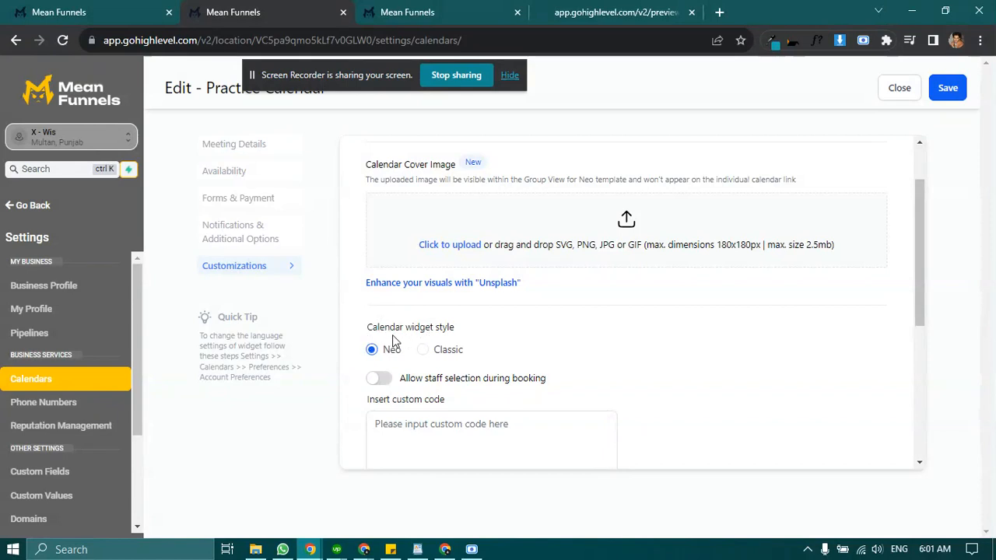
scroll(379, 341, down, 1)
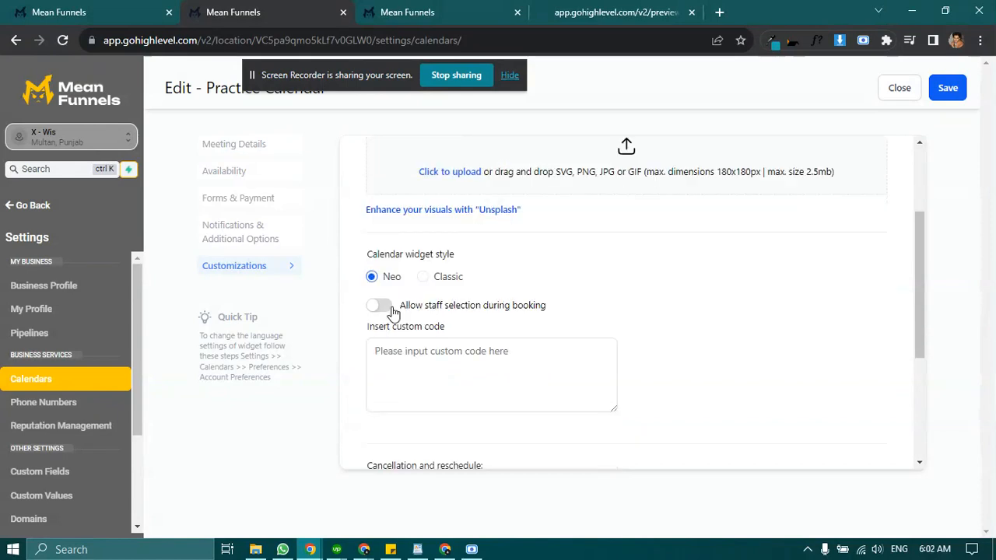
click(422, 277)
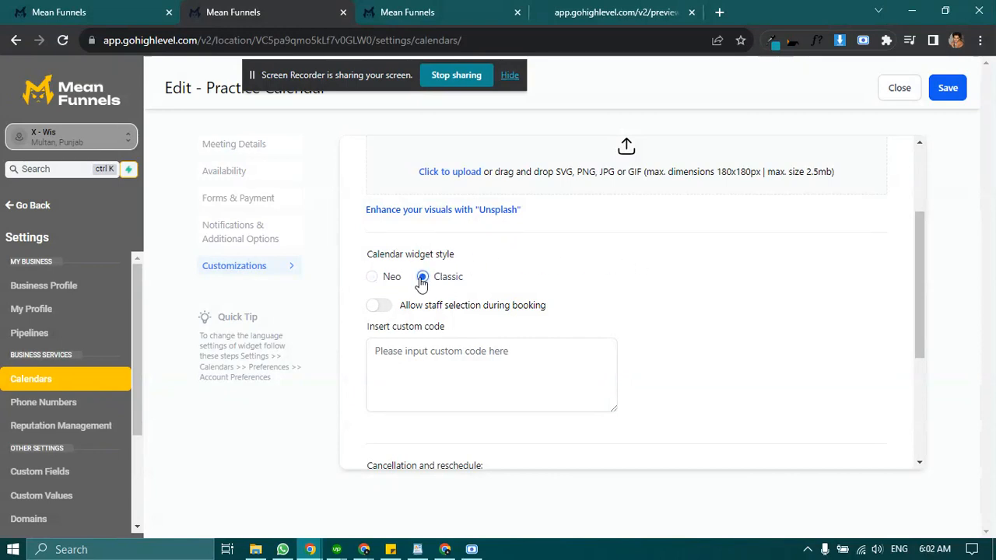
click(949, 89)
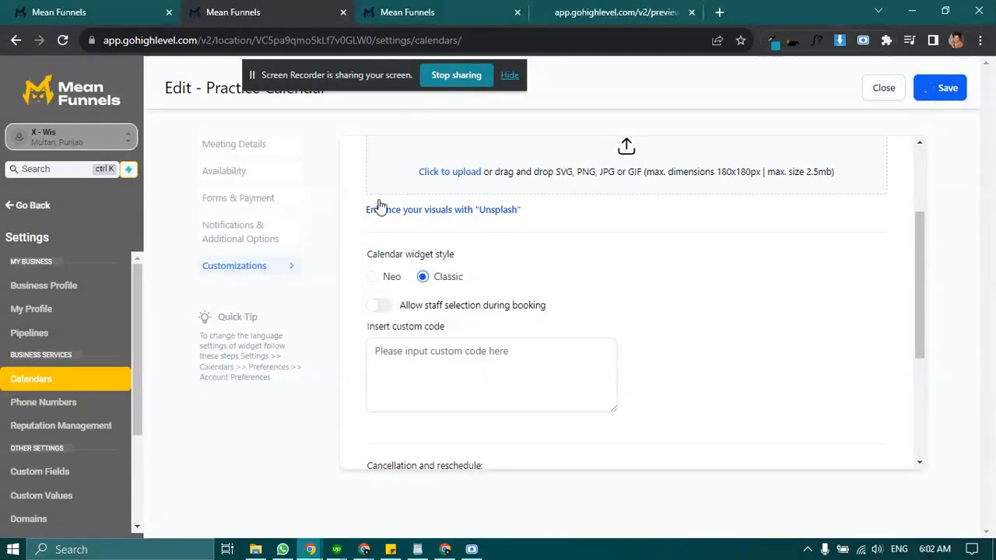
- Switch to the page builder tab and delete the Test Calendar element from the Practice Page
click(438, 6)
scroll(314, 269, up, 2)
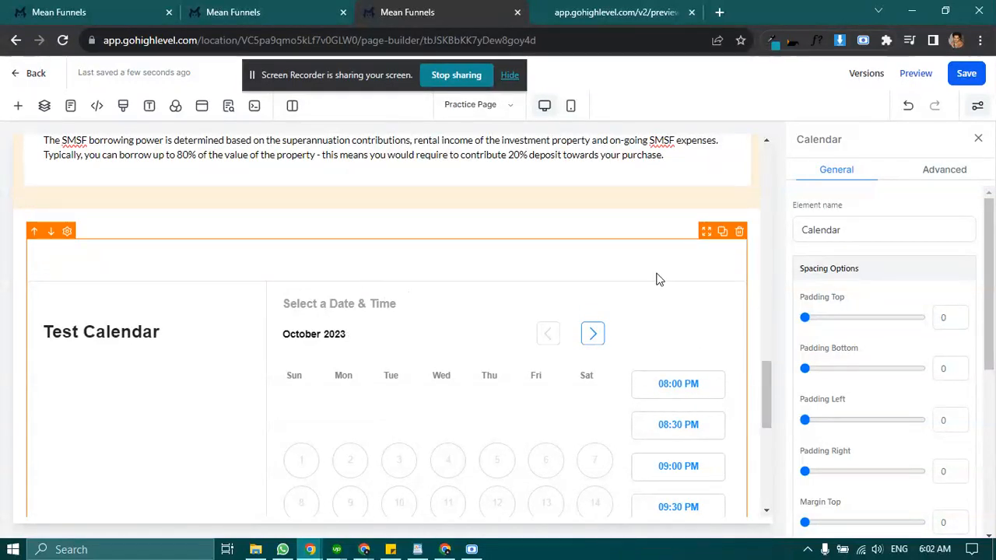
scroll(820, 289, down, 4)
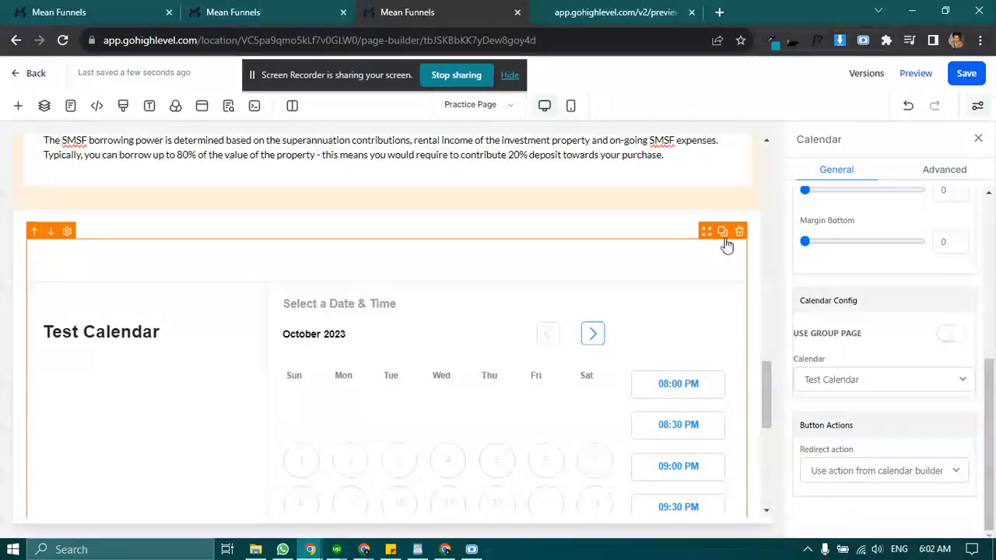
click(737, 233)
- Add a Calendar element to the empty column below the FAQ, assign it Practice Calendar and save the page
click(393, 362)
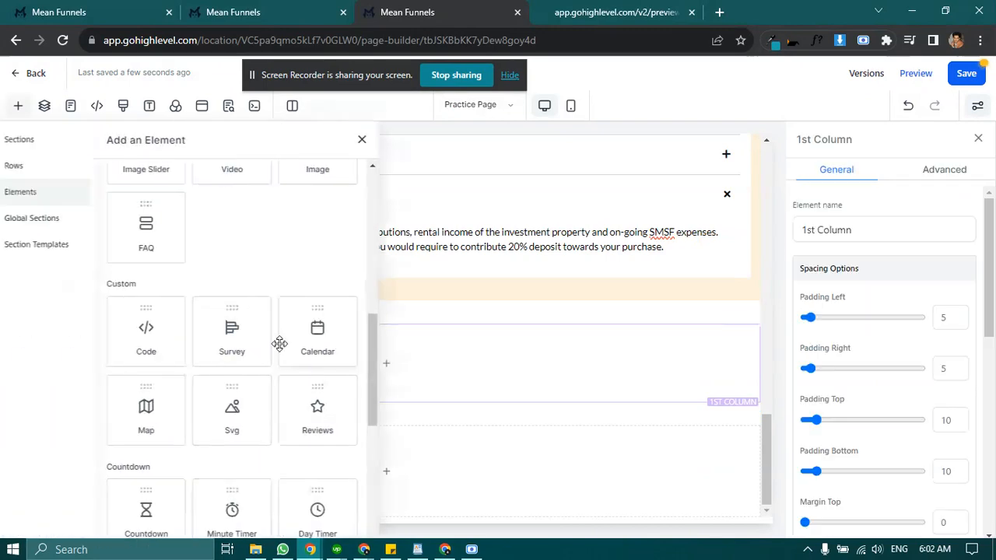
click(324, 336)
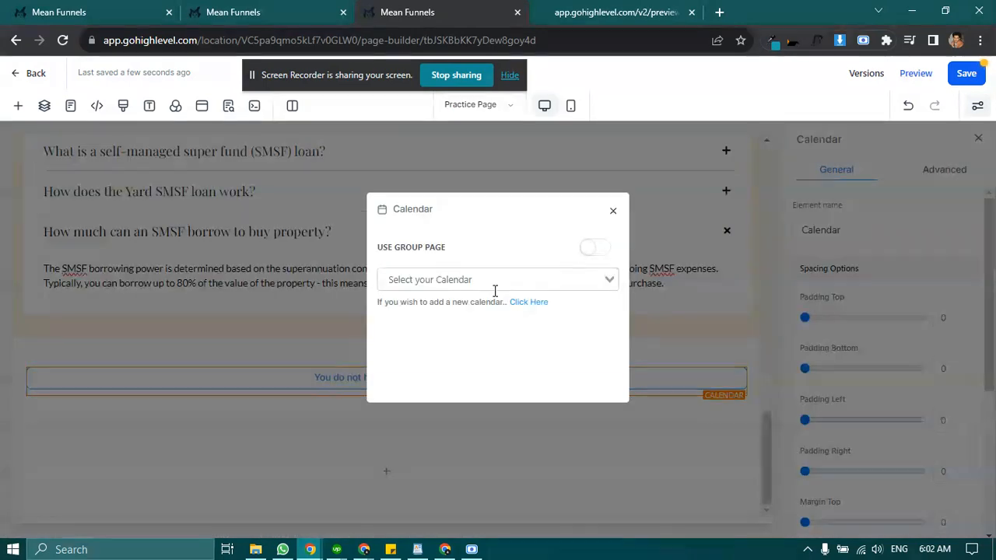
click(491, 279)
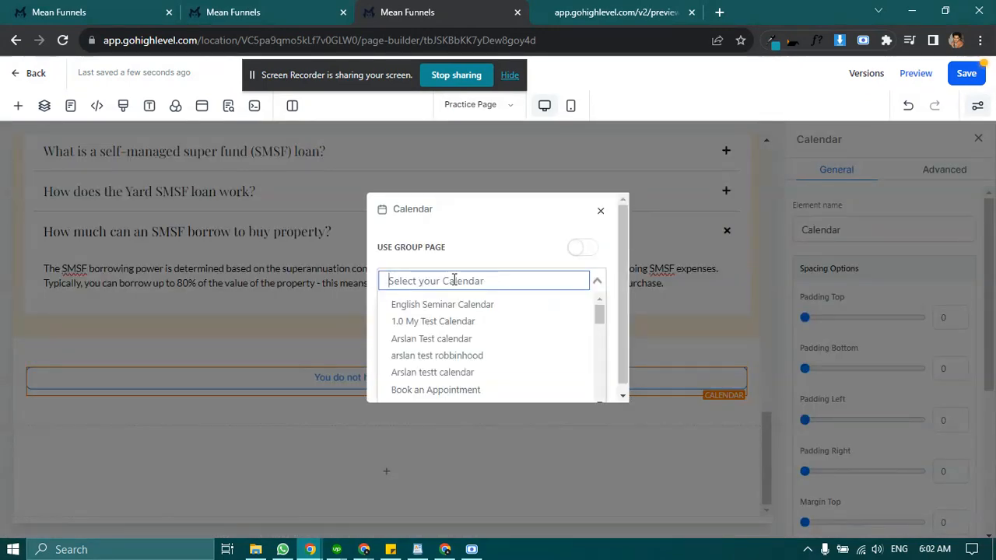
text(prac)
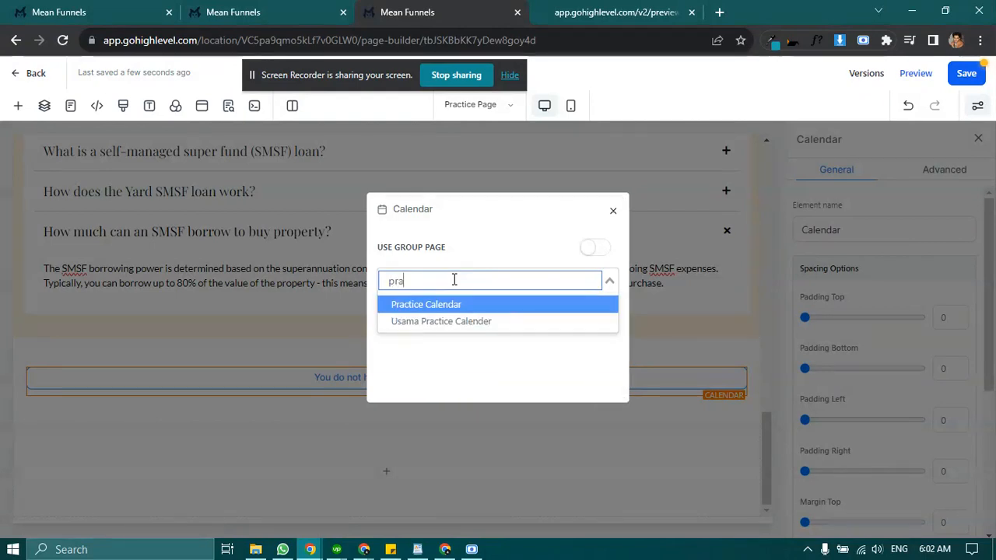
click(449, 306)
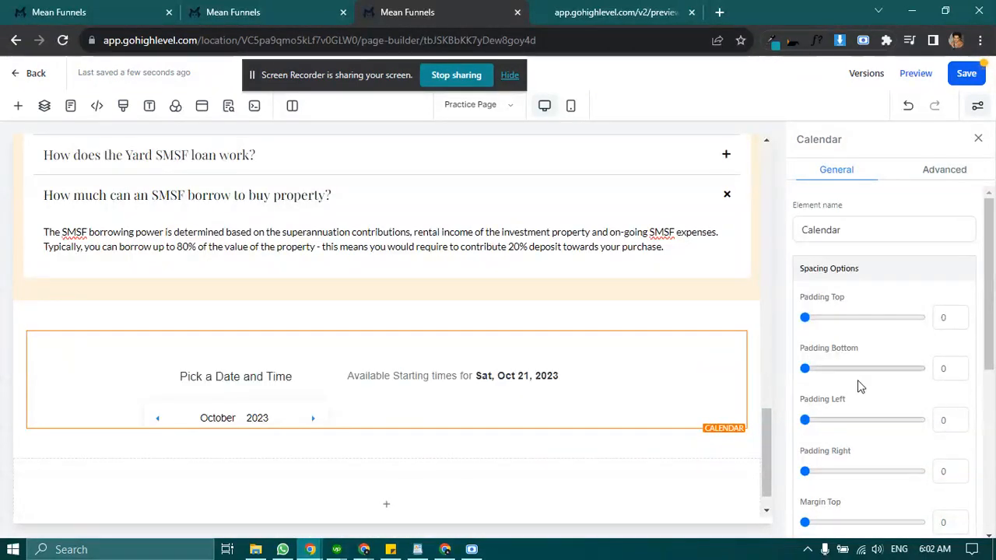
scroll(858, 386, down, 3)
scroll(859, 387, down, 2)
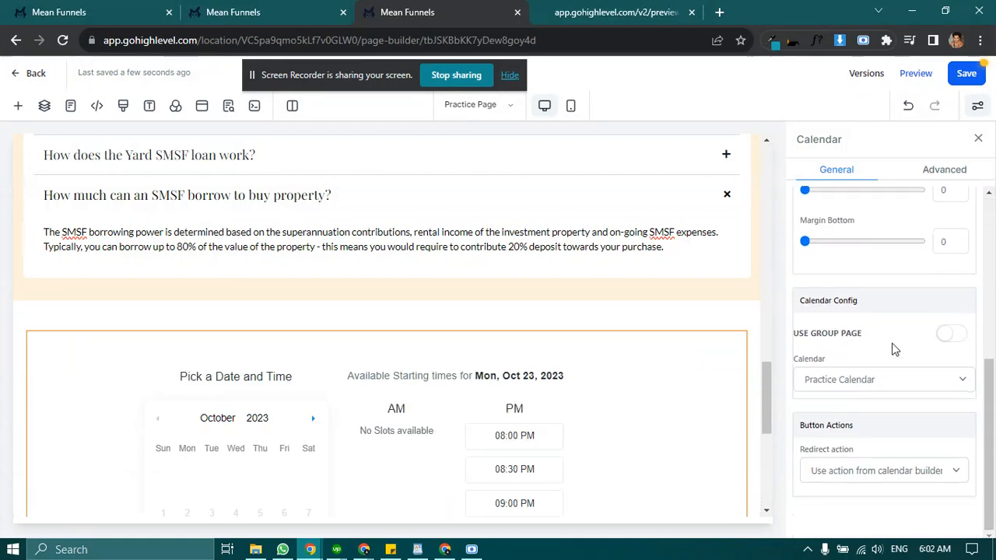
click(965, 74)
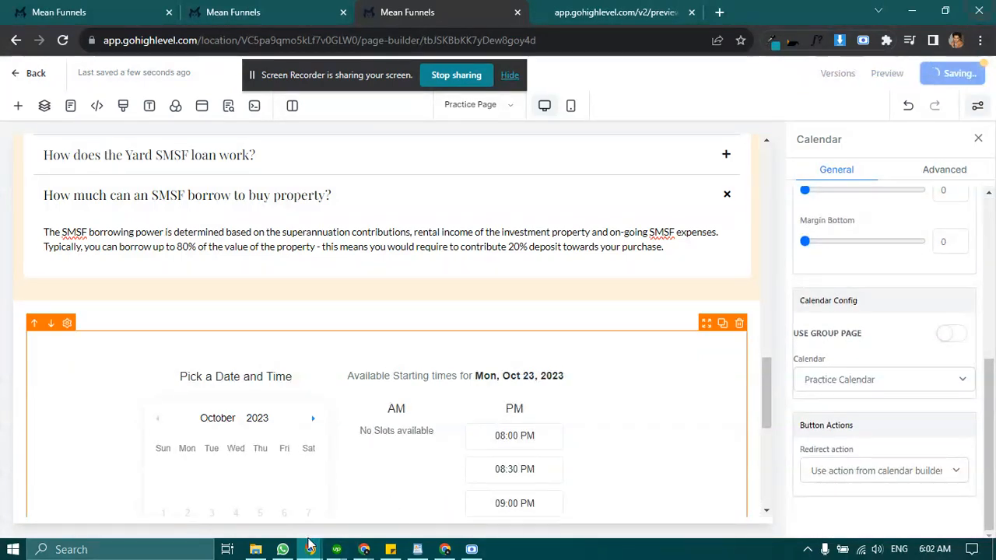
scroll(203, 379, down, 2)
scroll(231, 373, down, 1)
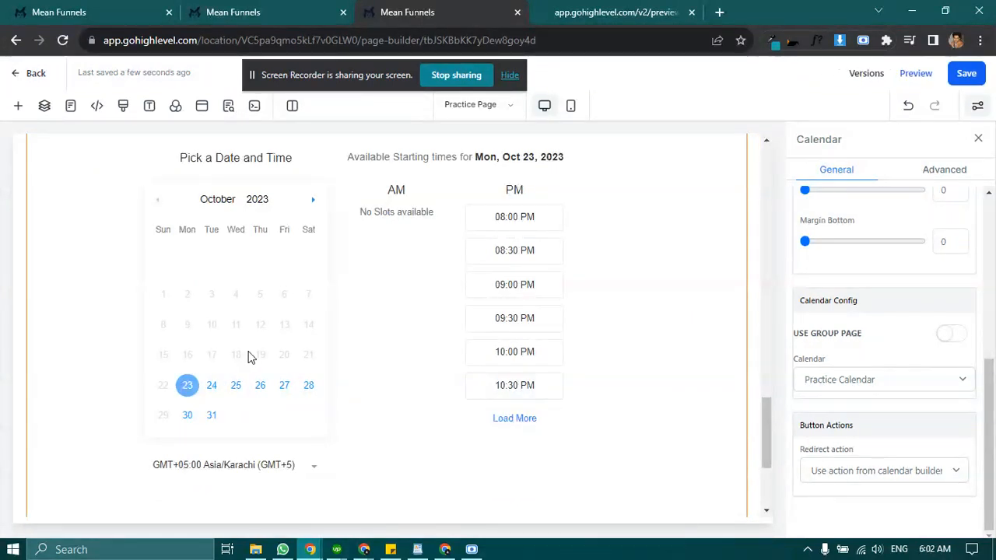
scroll(260, 355, up, 1)
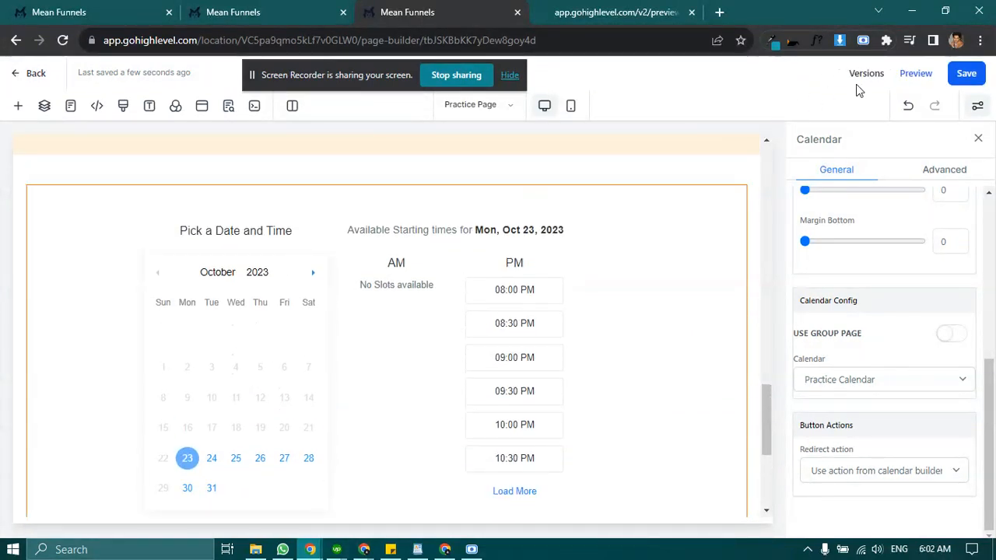
- Return to the calendar settings, search for "practi", open Practice Calendar for editing and show its widget style customizations
click(205, 11)
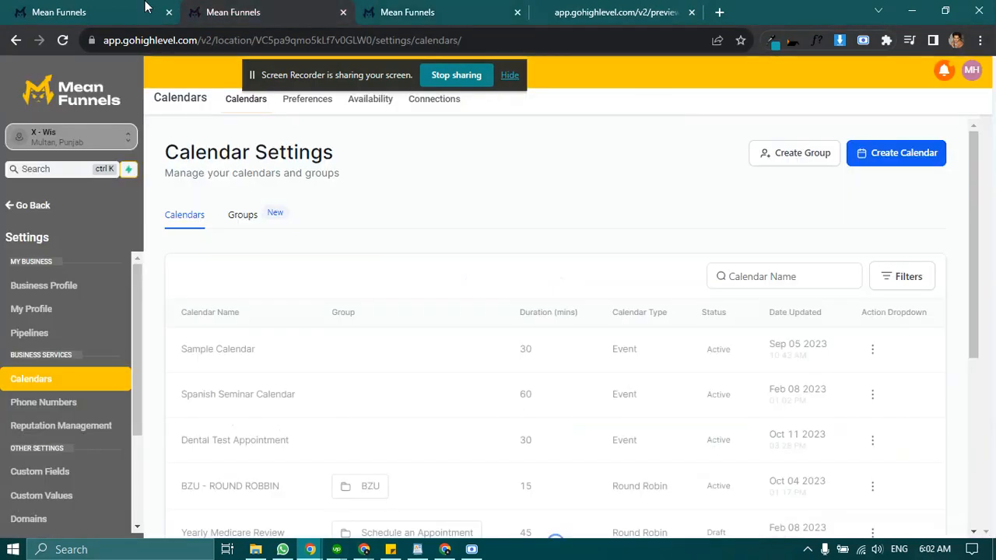
click(131, 6)
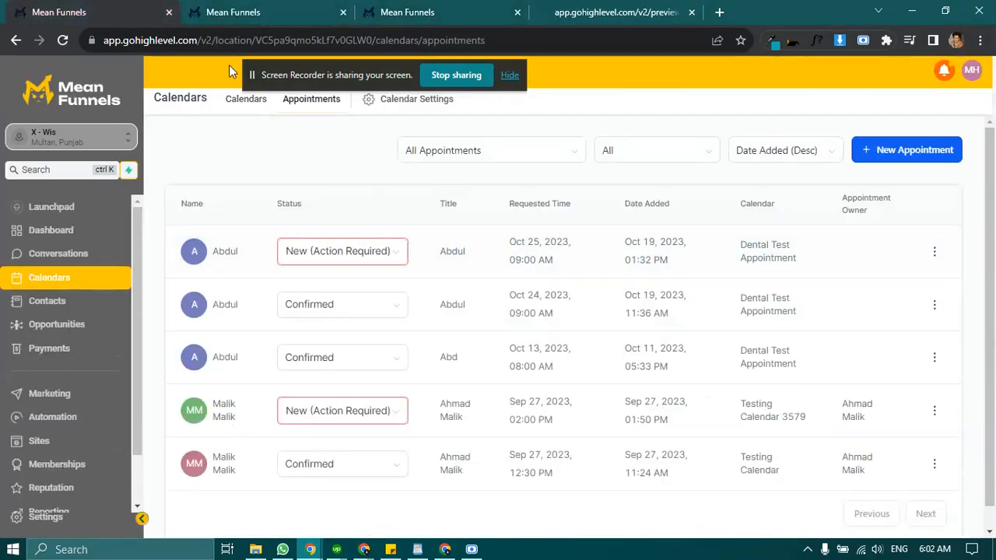
click(230, 10)
click(831, 283)
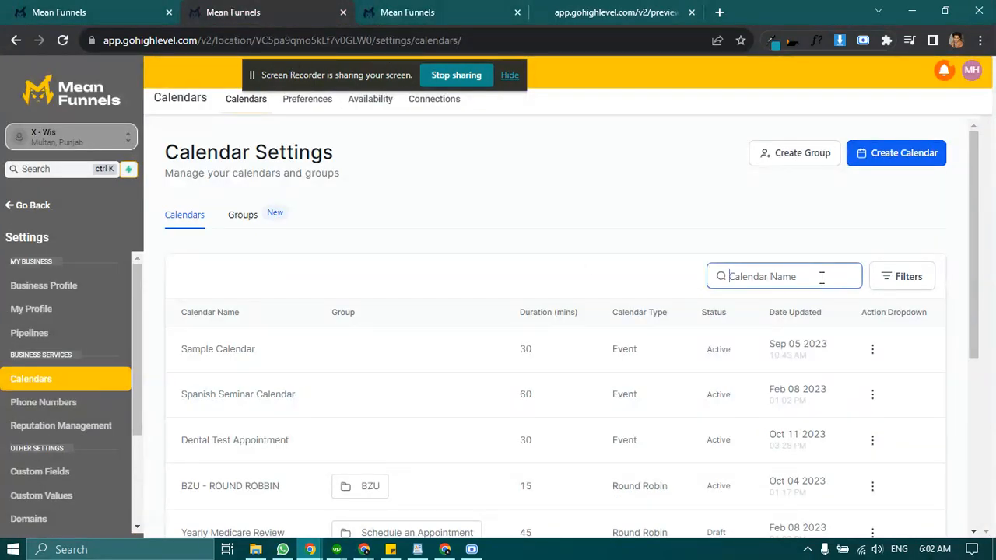
text(practi)
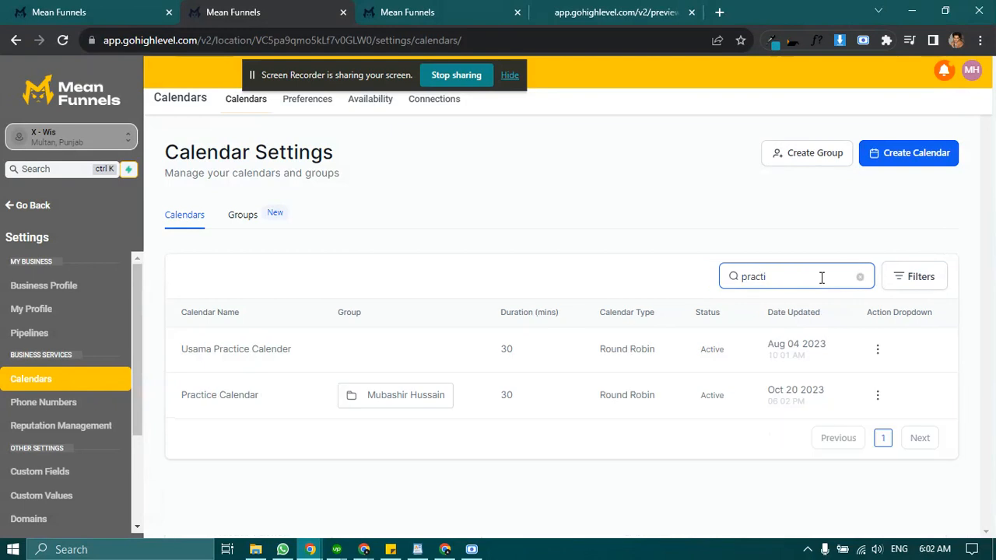
click(879, 396)
click(841, 215)
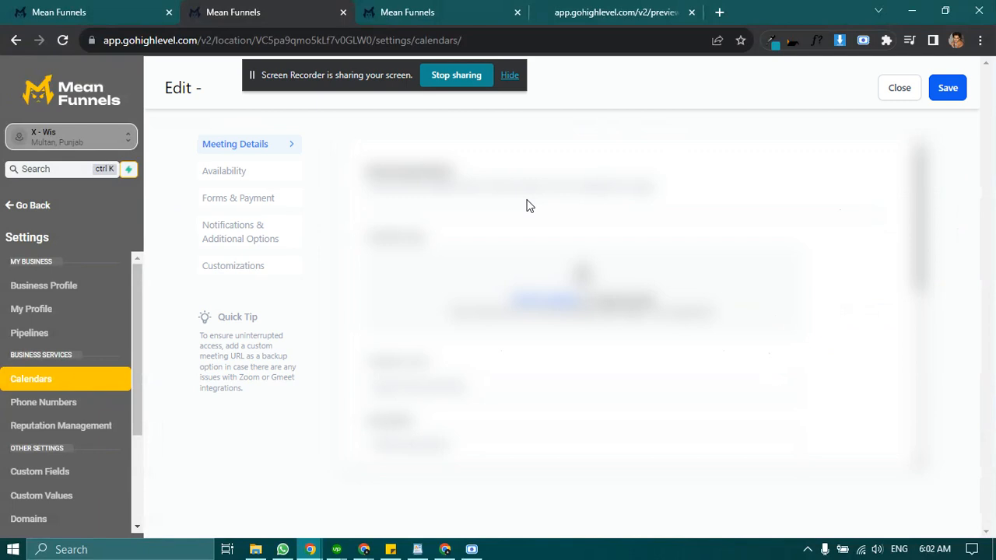
click(261, 269)
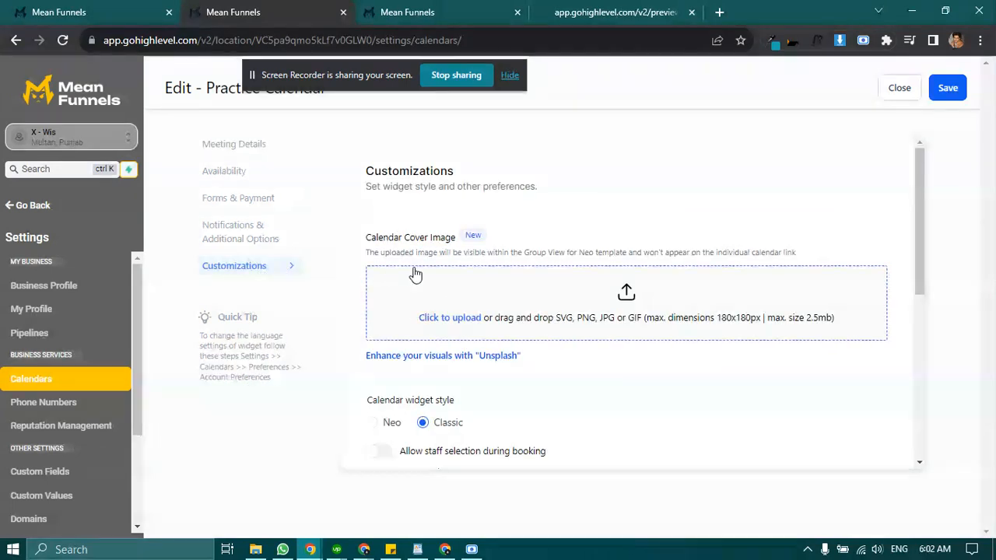
scroll(410, 337, down, 1)
- Compare the classic calendar widget in the page builder with the Test Calendar widget in the page preview
click(440, 8)
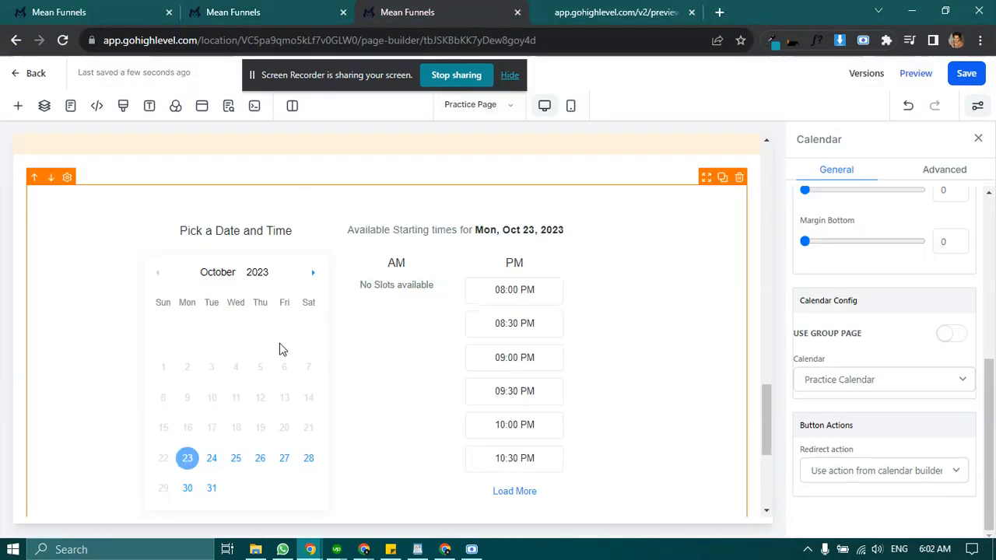
click(670, 11)
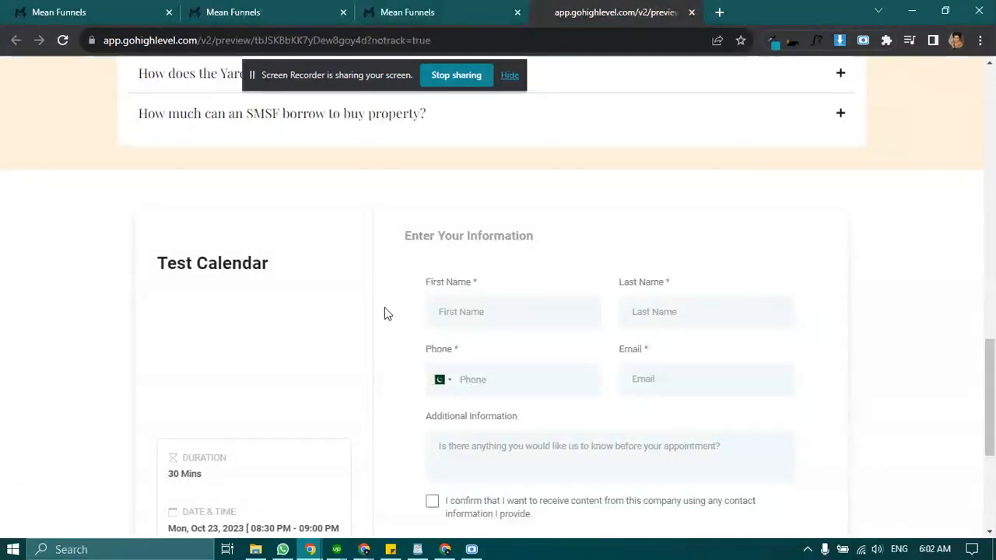
scroll(387, 303, down, 1)
scroll(396, 338, down, 3)
scroll(534, 400, up, 2)
scroll(183, 264, up, 2)
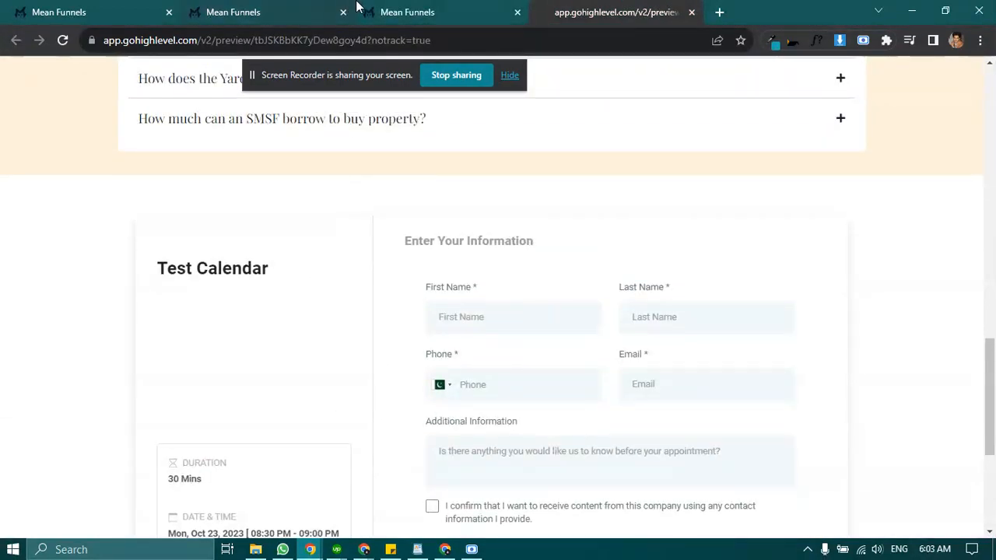
- Return to the Practice Calendar customizations and enlarge the custom code box
click(251, 8)
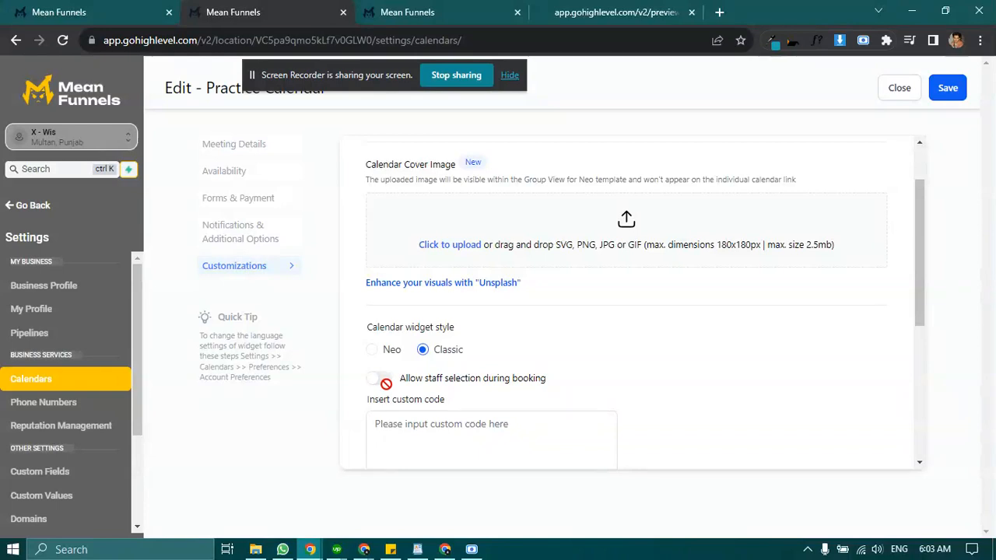
scroll(385, 385, down, 2)
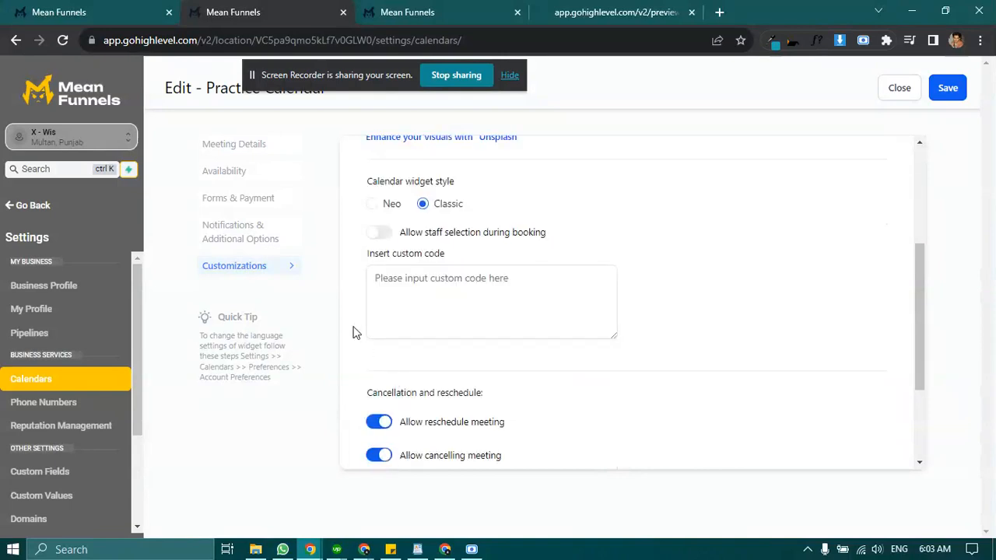
drag(617, 336, 616, 359)
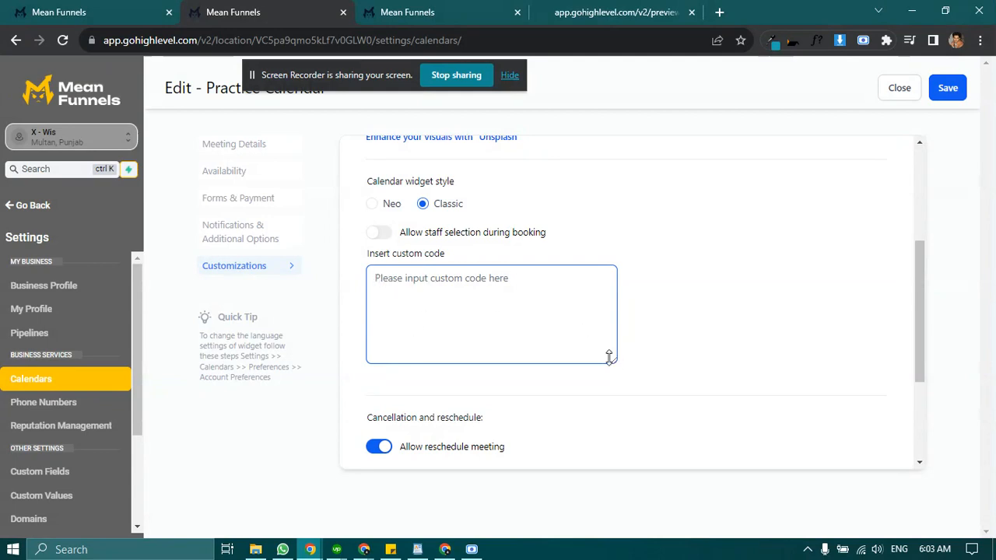
click(360, 312)
- Examine the cancellation and reschedule options and read through the additional notes text
scroll(360, 318, down, 1)
scroll(359, 317, down, 1)
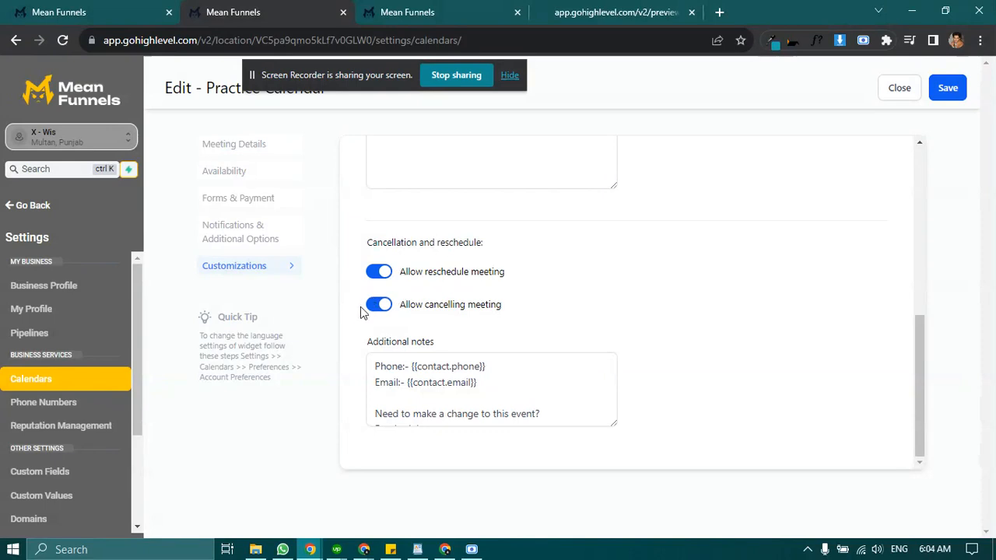
click(467, 363)
scroll(434, 382, down, 2)
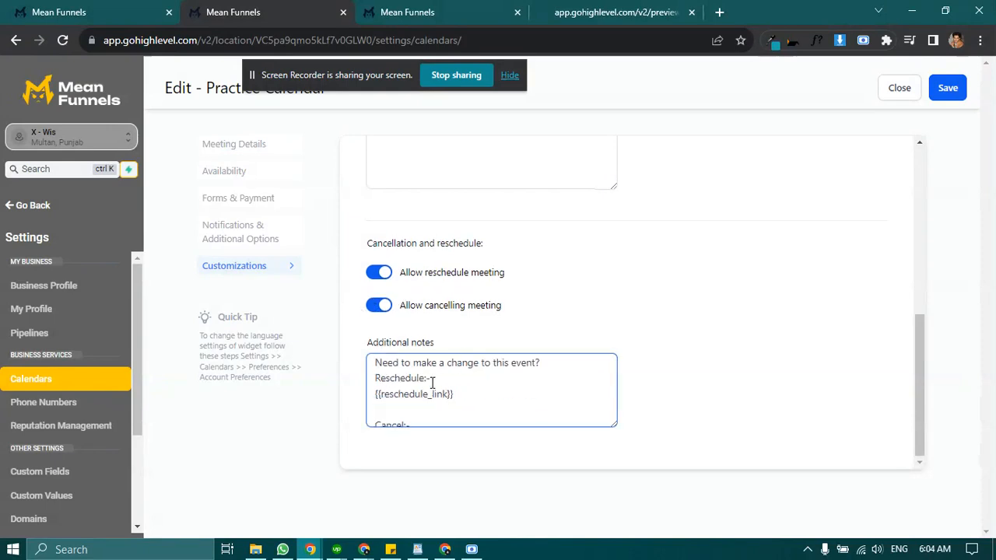
scroll(434, 383, up, 2)
click(398, 304)
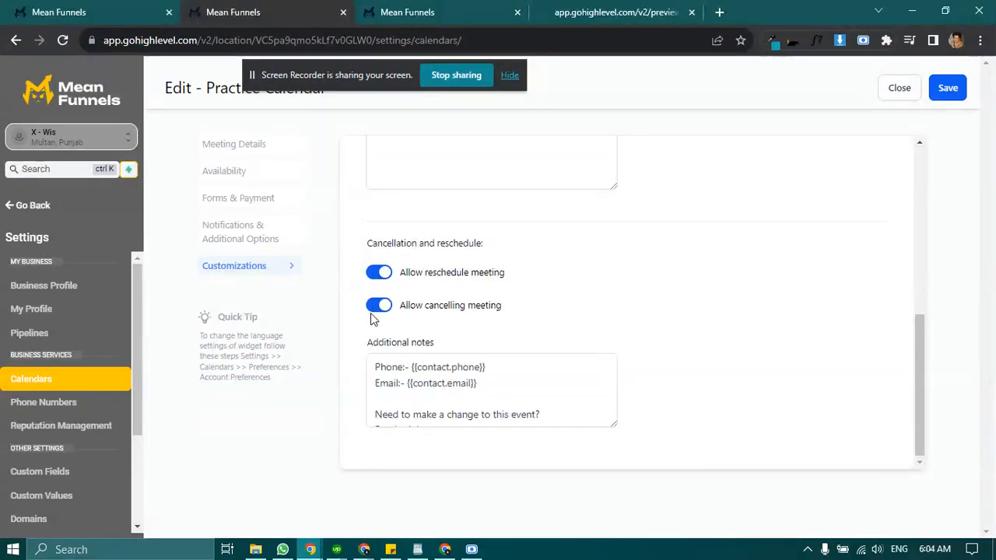
- Turn off both Allow reschedule meeting and Allow cancelling meeting, checking the additional notes after each change
click(379, 273)
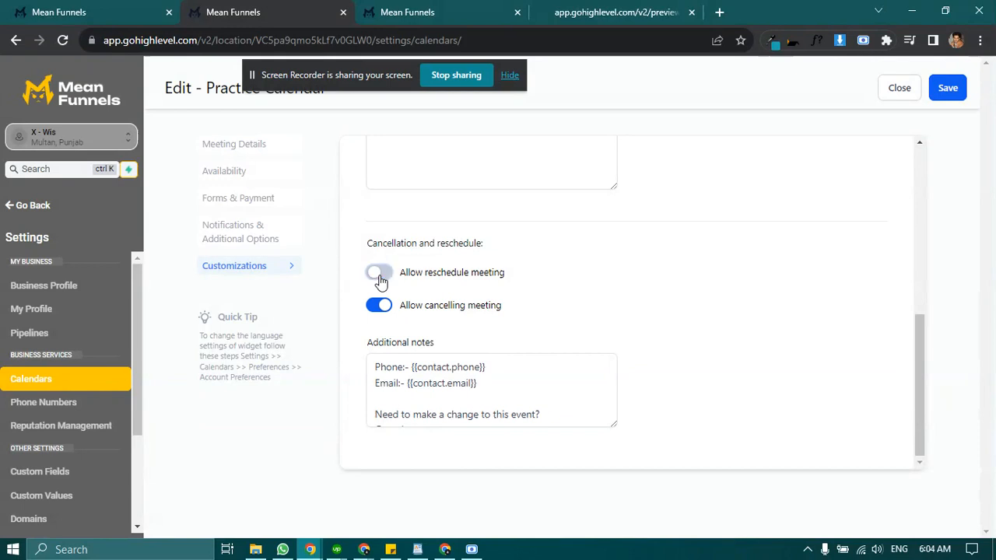
click(374, 364)
scroll(374, 364, down, 2)
click(379, 304)
scroll(381, 346, up, 2)
scroll(381, 346, down, 2)
- Enlarge the additional notes box and turn Allow cancelling meeting back on
drag(613, 424, 615, 475)
scroll(613, 353, down, 1)
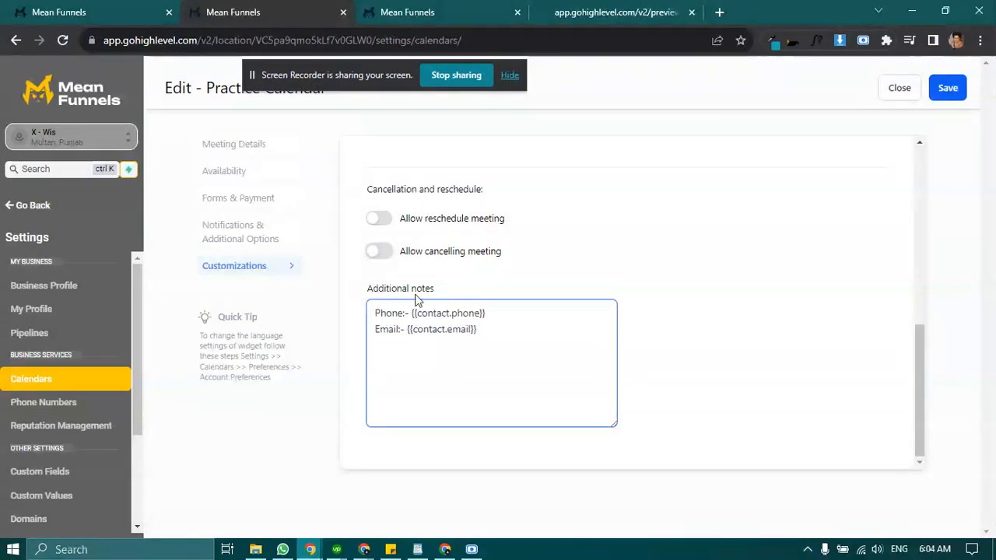
click(379, 253)
click(390, 360)
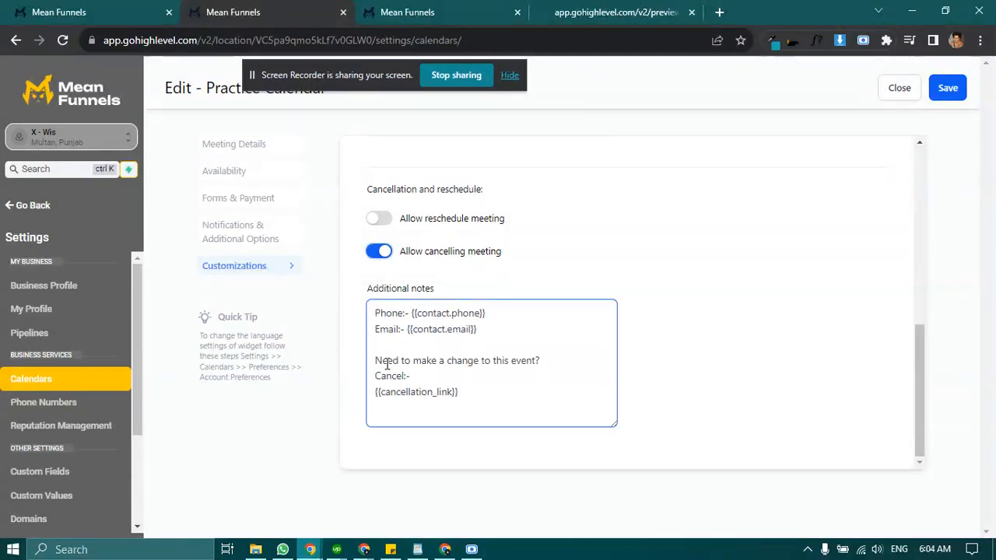
- Highlight the cancellation text in the additional notes, turn off Allow cancelling meeting, and enlarge the notes box
drag(379, 360, 460, 389)
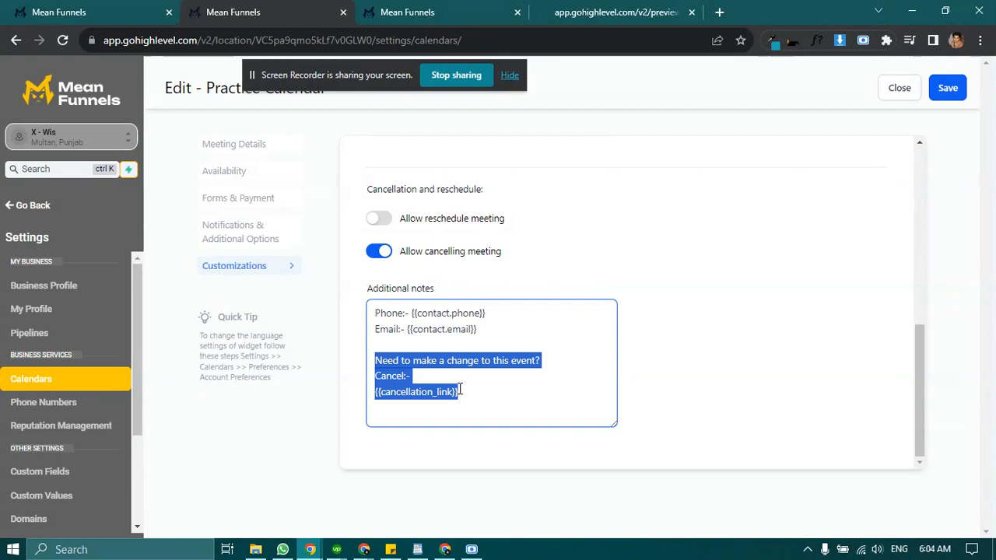
click(434, 374)
click(379, 252)
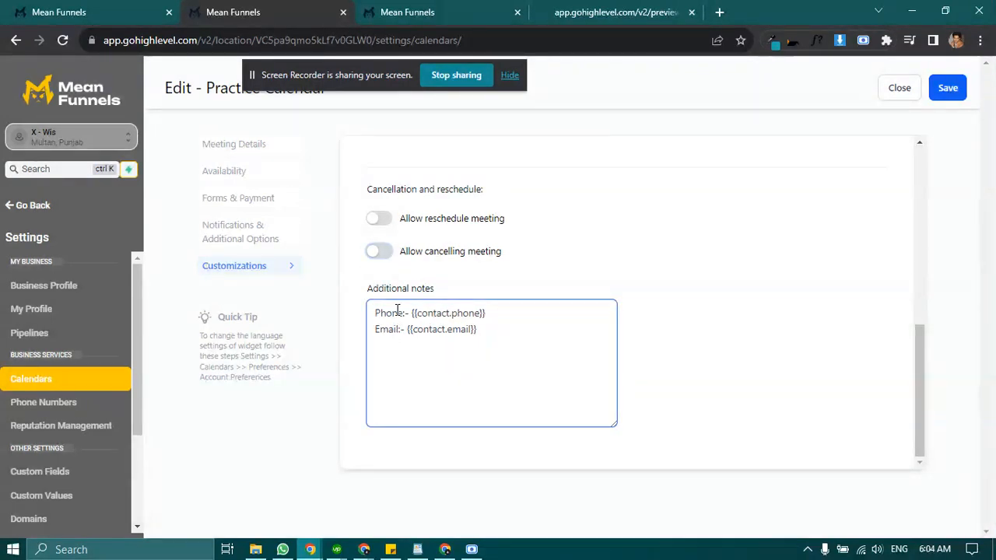
drag(614, 424, 613, 445)
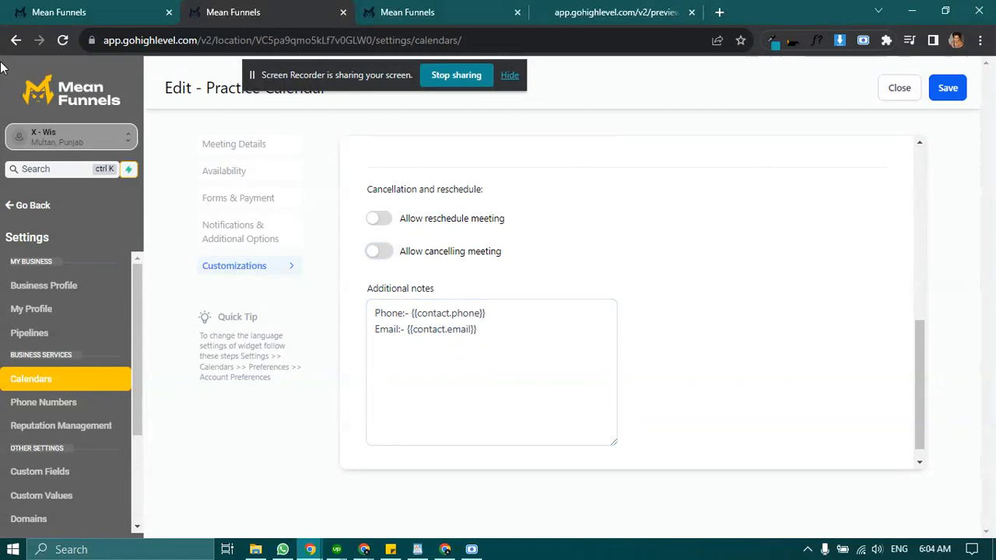
- View the notes of an existing contact from the Contacts list, and return to the Practice Calendar customizations
click(19, 10)
click(38, 302)
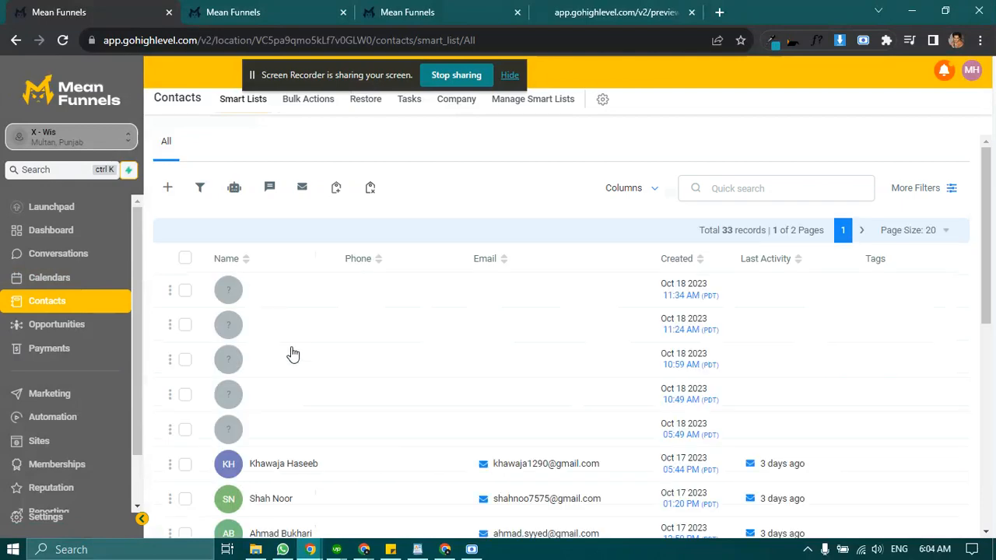
scroll(292, 354, down, 7)
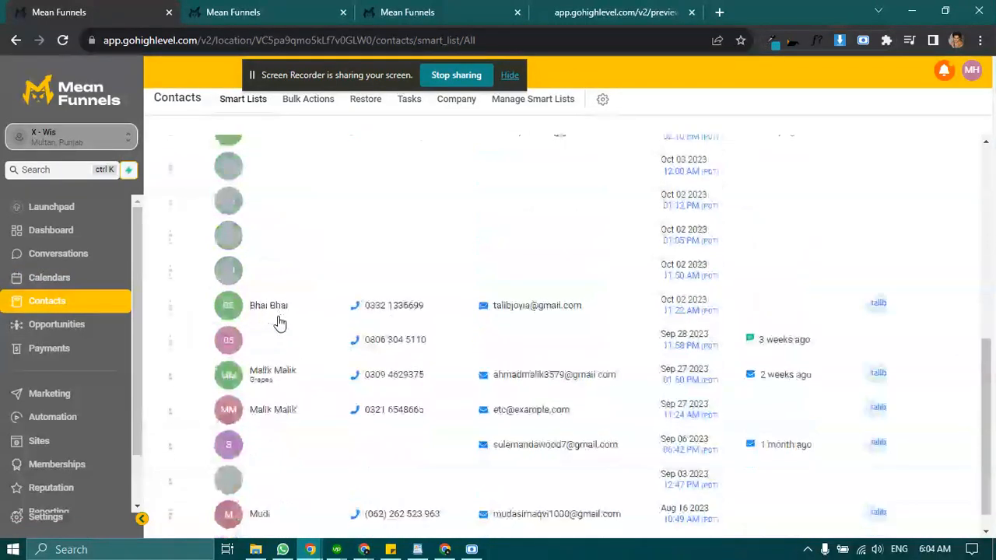
scroll(288, 381, up, 5)
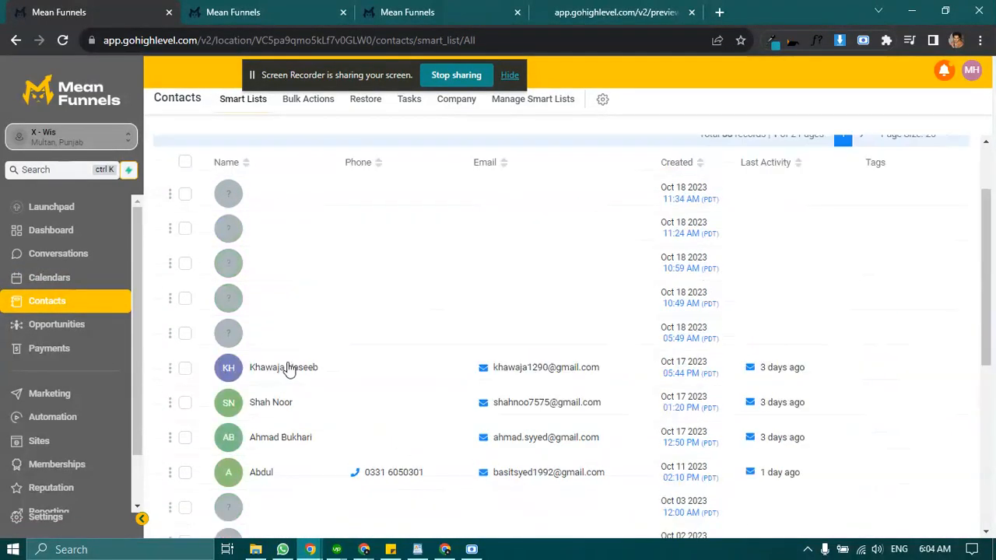
click(441, 270)
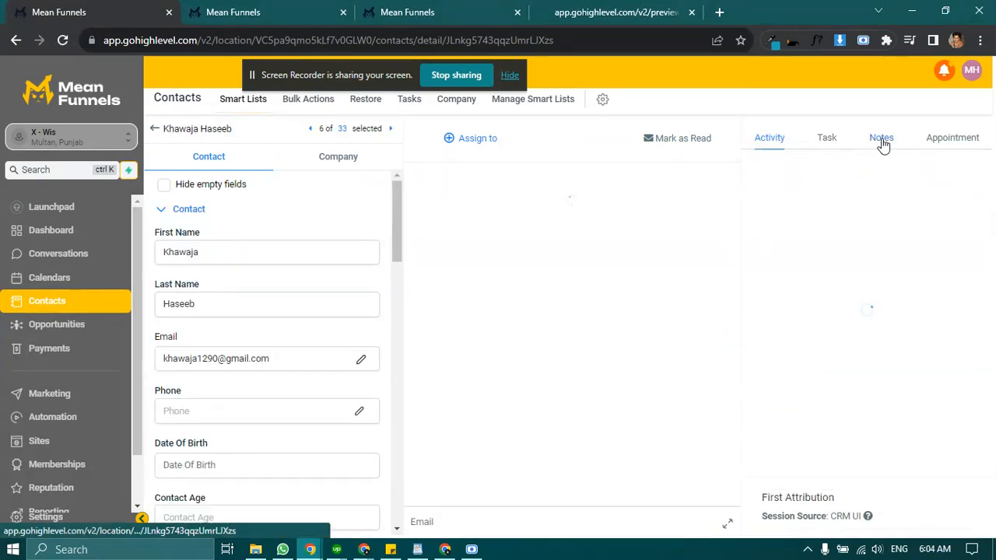
click(882, 140)
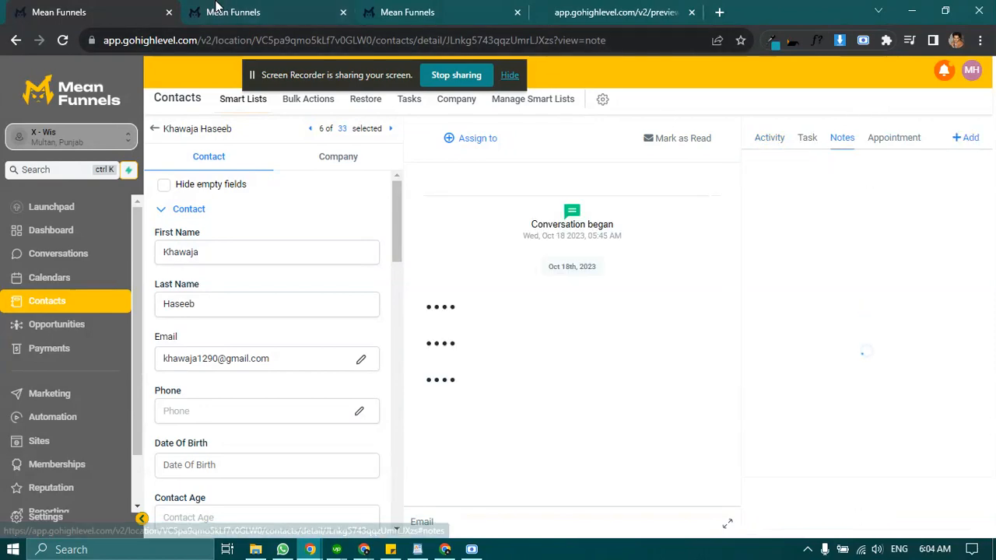
click(358, 13)
click(281, 9)
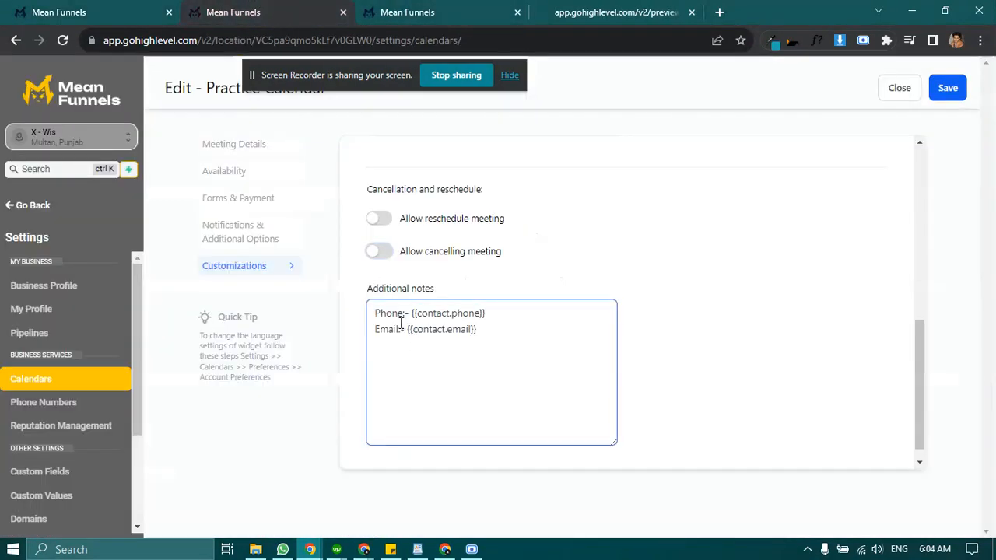
- Switch Allow cancelling meeting and Allow reschedule meeting on and off again, checking the additional notes after each change
click(379, 250)
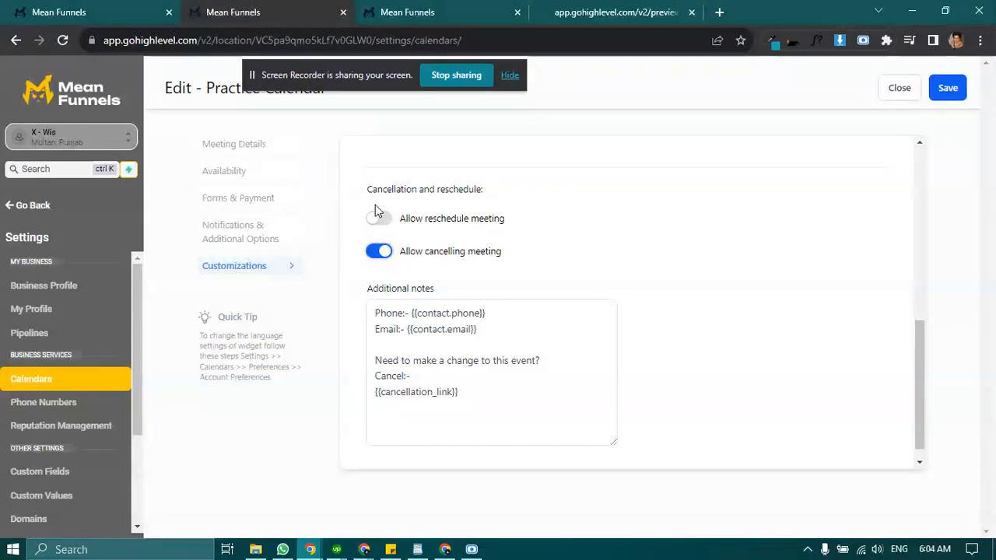
click(381, 219)
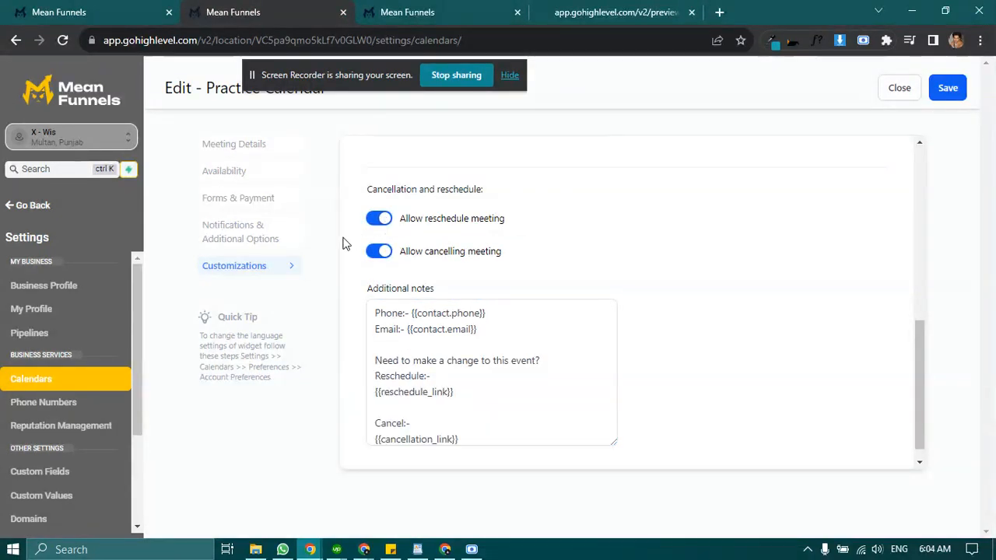
click(381, 252)
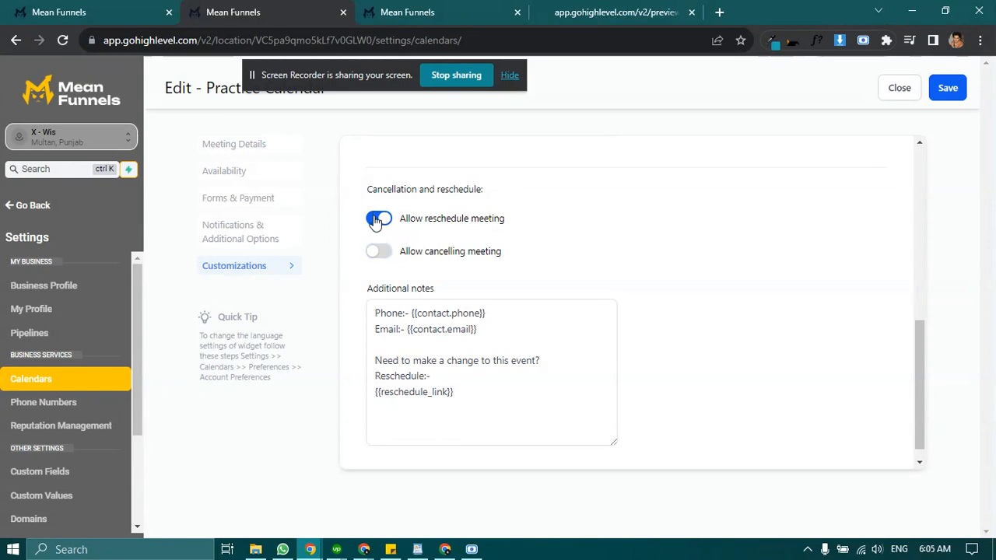
click(379, 218)
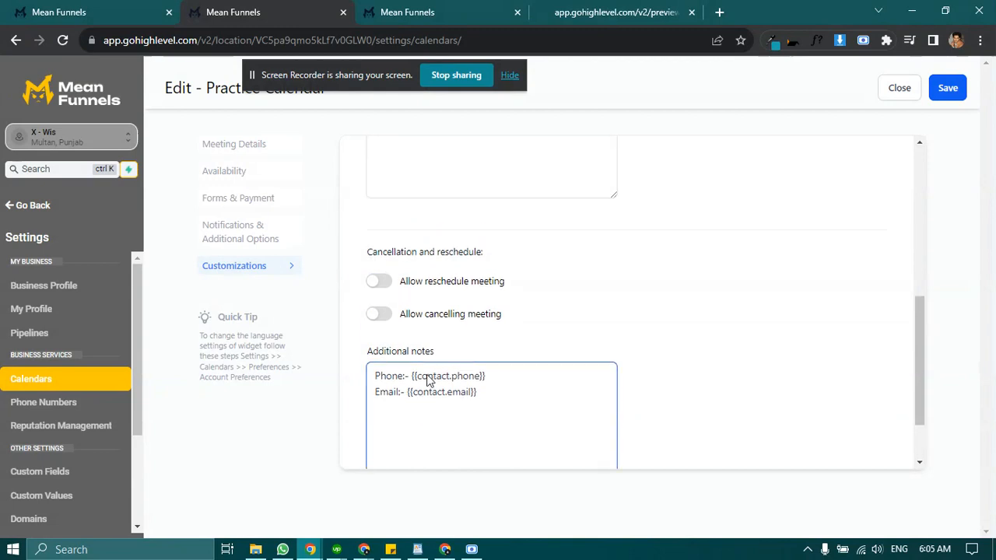
mouse_move(614, 425)
mouse_down()
mouse_move(622, 405)
mouse_move(620, 438)
mouse_up()
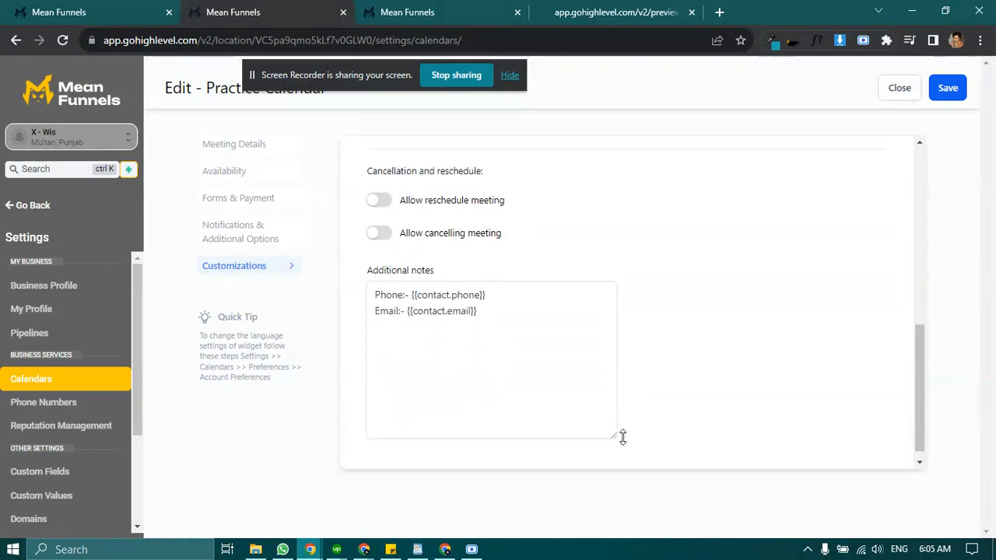
- Turn on both Allow cancelling meeting and Allow reschedule meeting, and save the Practice Calendar
click(385, 234)
click(380, 200)
scroll(818, 289, up, 5)
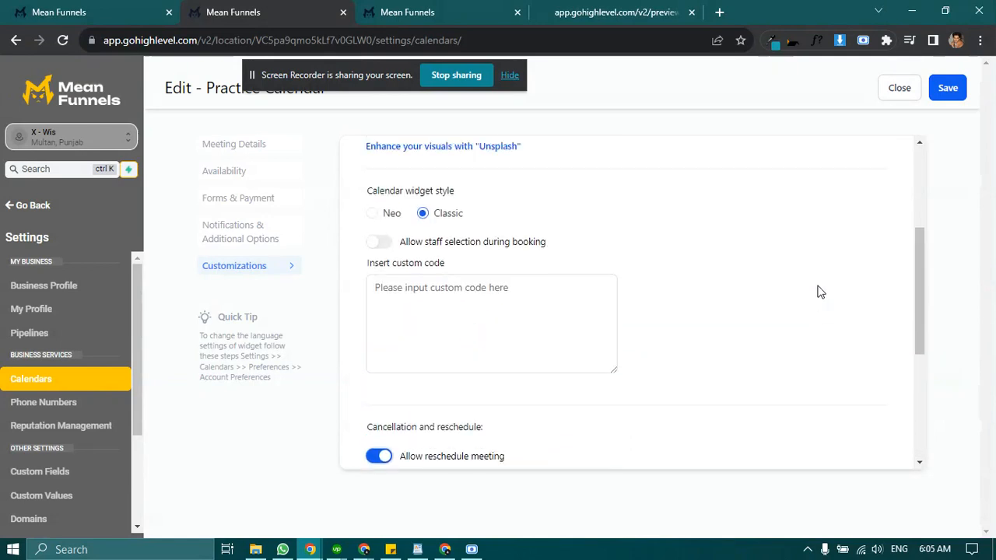
scroll(633, 316, down, 1)
scroll(633, 316, up, 1)
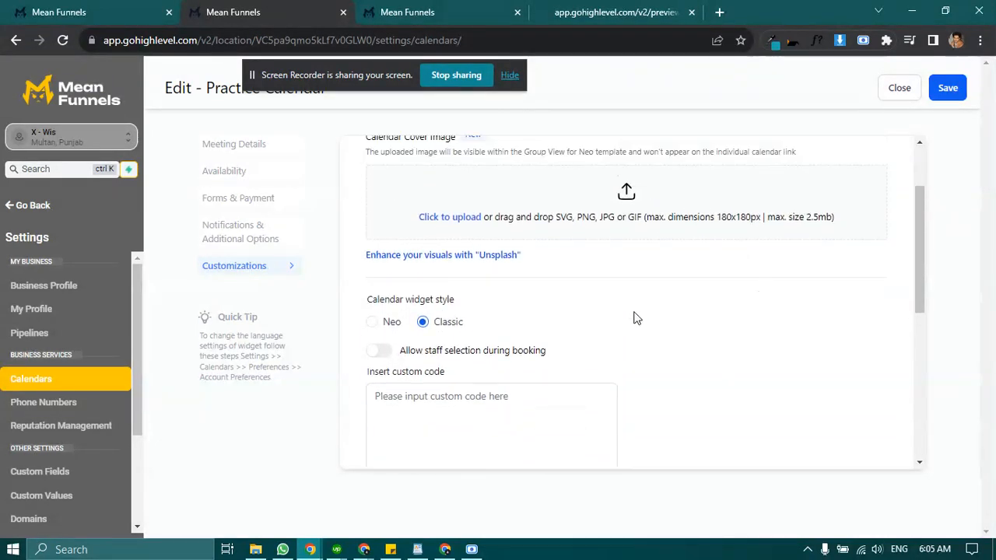
scroll(658, 312, up, 1)
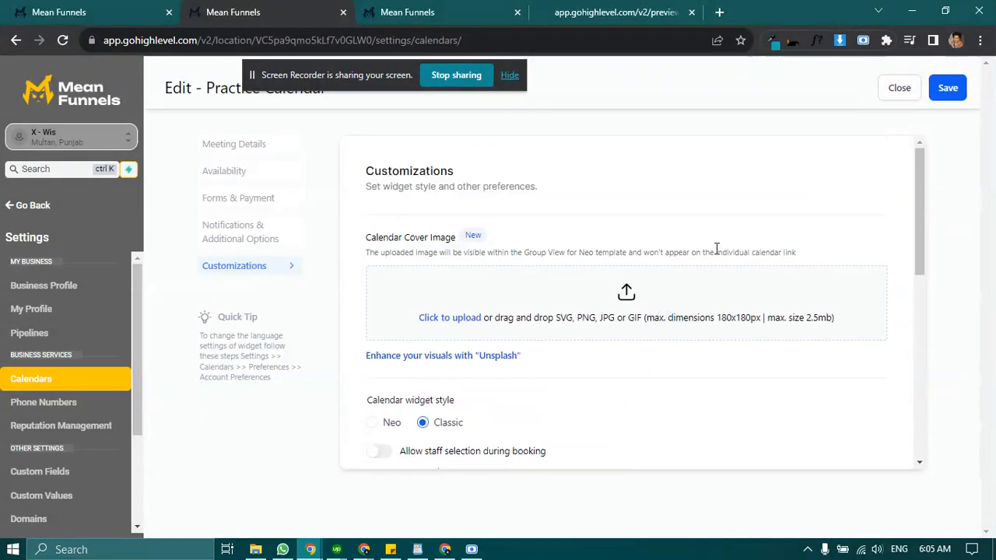
click(948, 87)
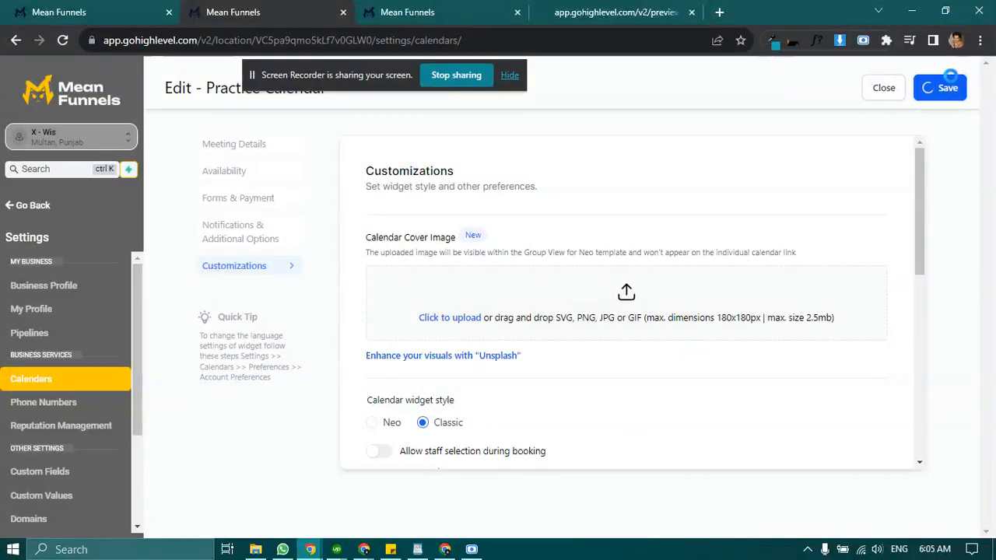